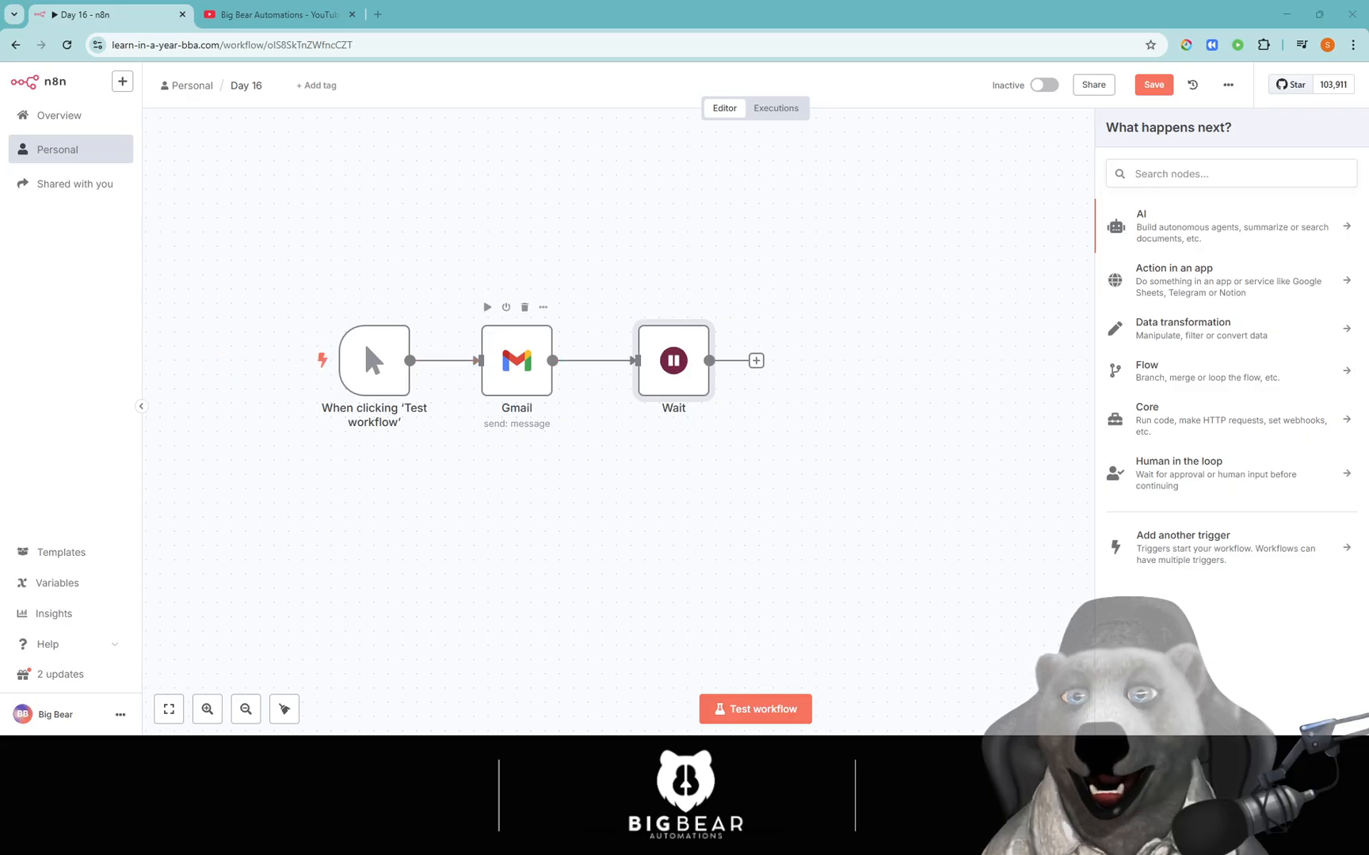
Spread the Gmail and Wait nodes further apart to the right on the canvas.
{"action": "left_click_drag", "start_coordinate": [526, 373], "coordinate": [541, 372]}
{"action": "left_click_drag", "start_coordinate": [674, 372], "coordinate": [702, 373]}
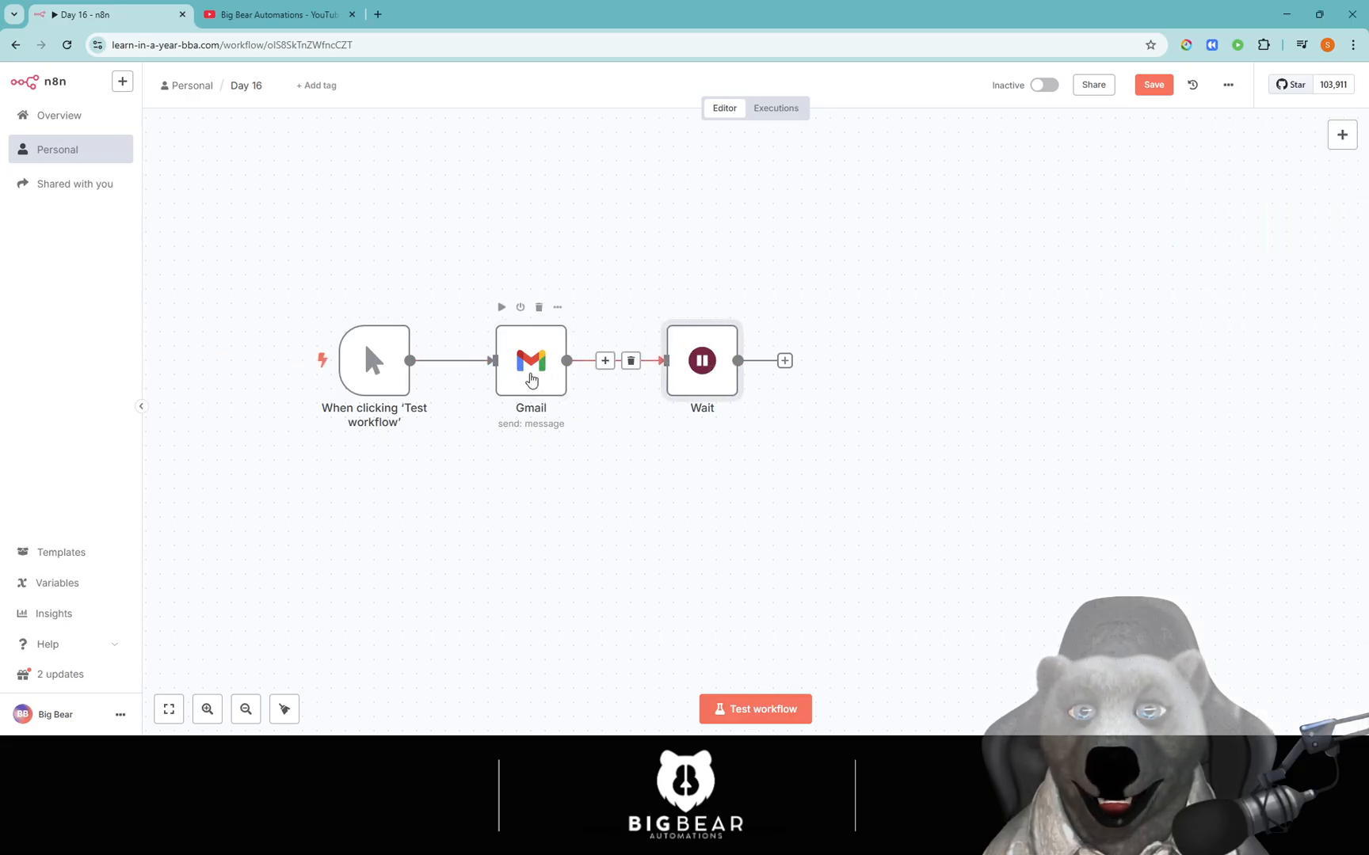
{"action": "left_click_drag", "start_coordinate": [532, 378], "coordinate": [561, 379]}
{"action": "left_click_drag", "start_coordinate": [697, 384], "coordinate": [739, 384]}
{"action": "left_click_drag", "start_coordinate": [563, 388], "coordinate": [578, 388]}
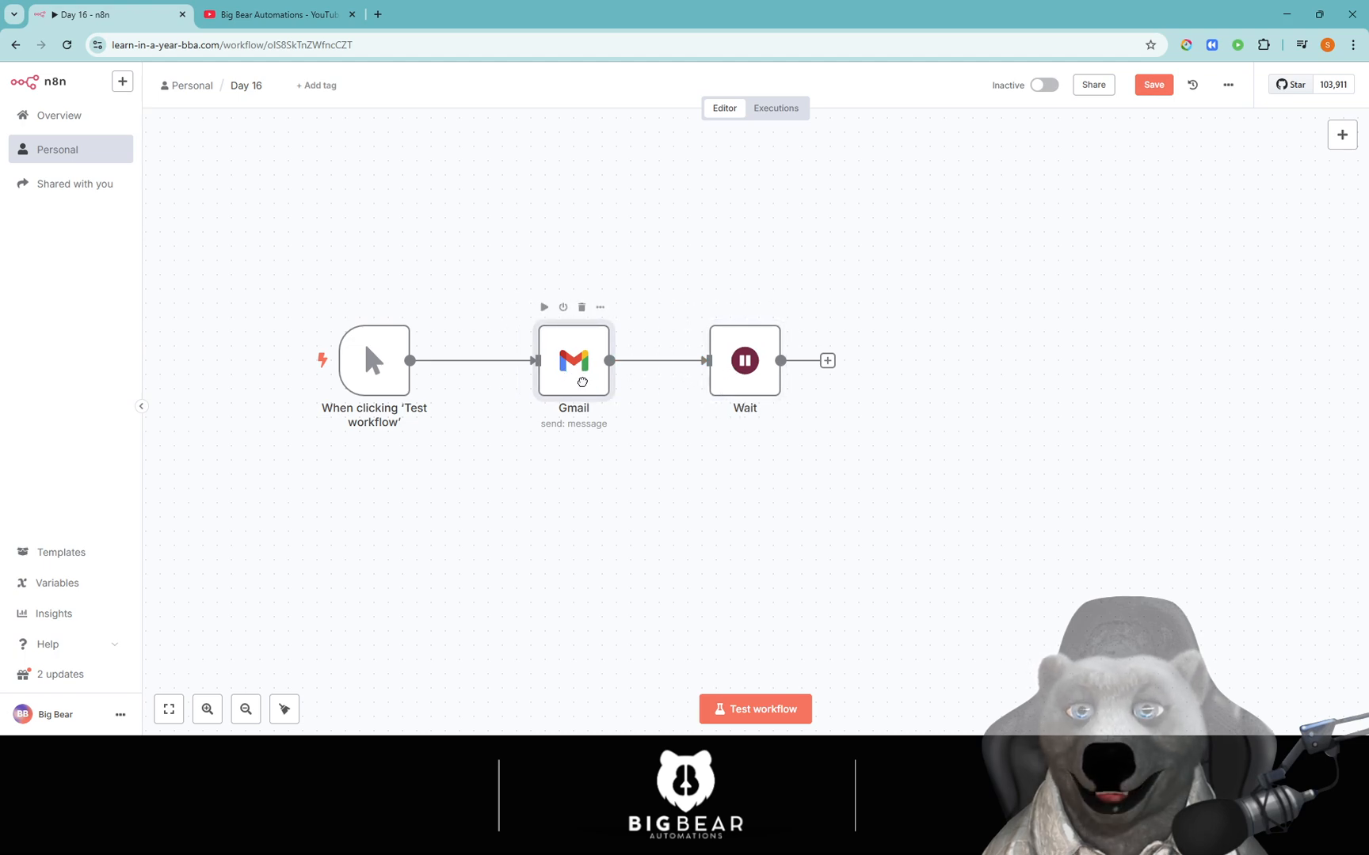
Open the Wait node's settings and inspect its wait units and resume modes.
{"action": "left_click", "coordinate": [741, 368]}
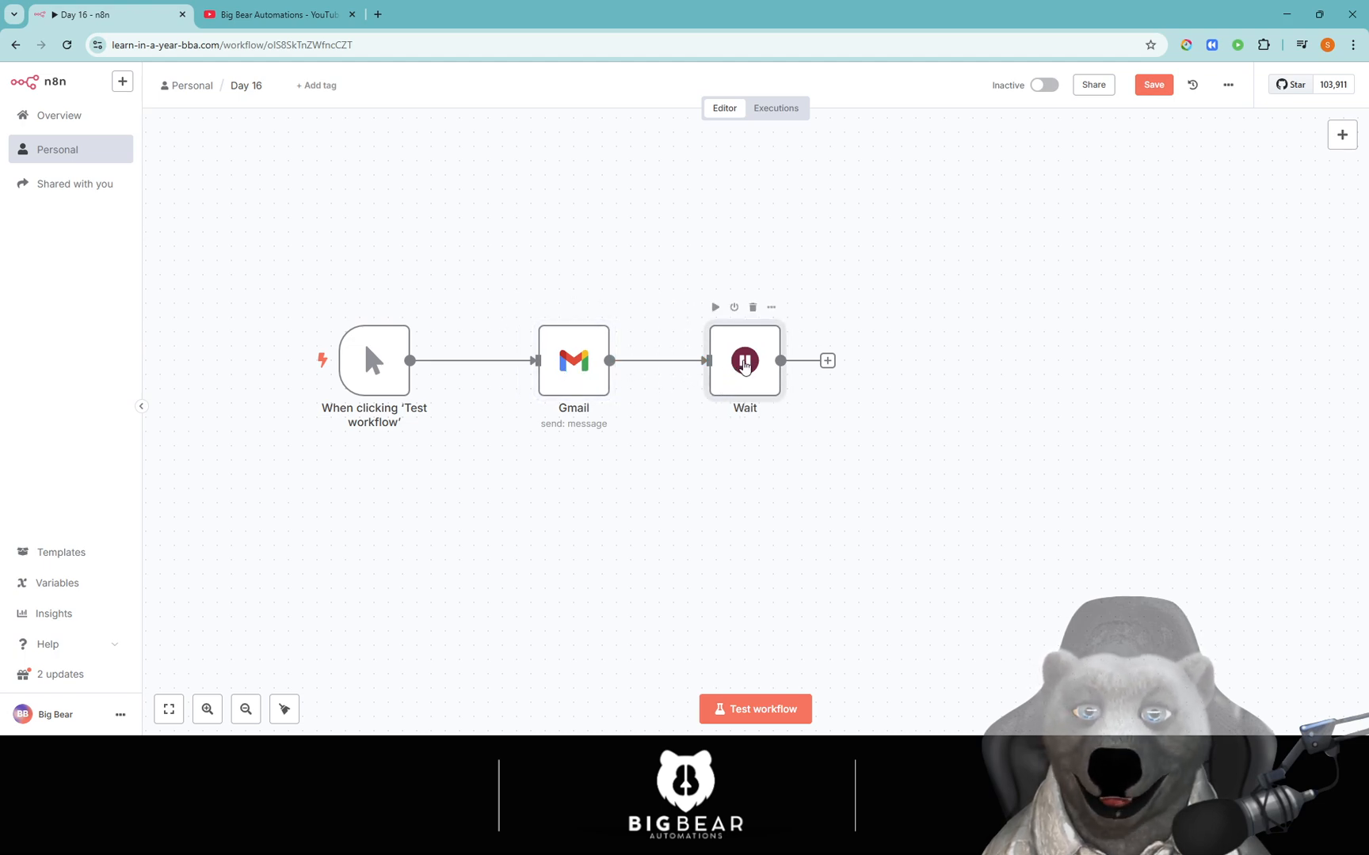
{"action": "double_click", "coordinate": [743, 363]}
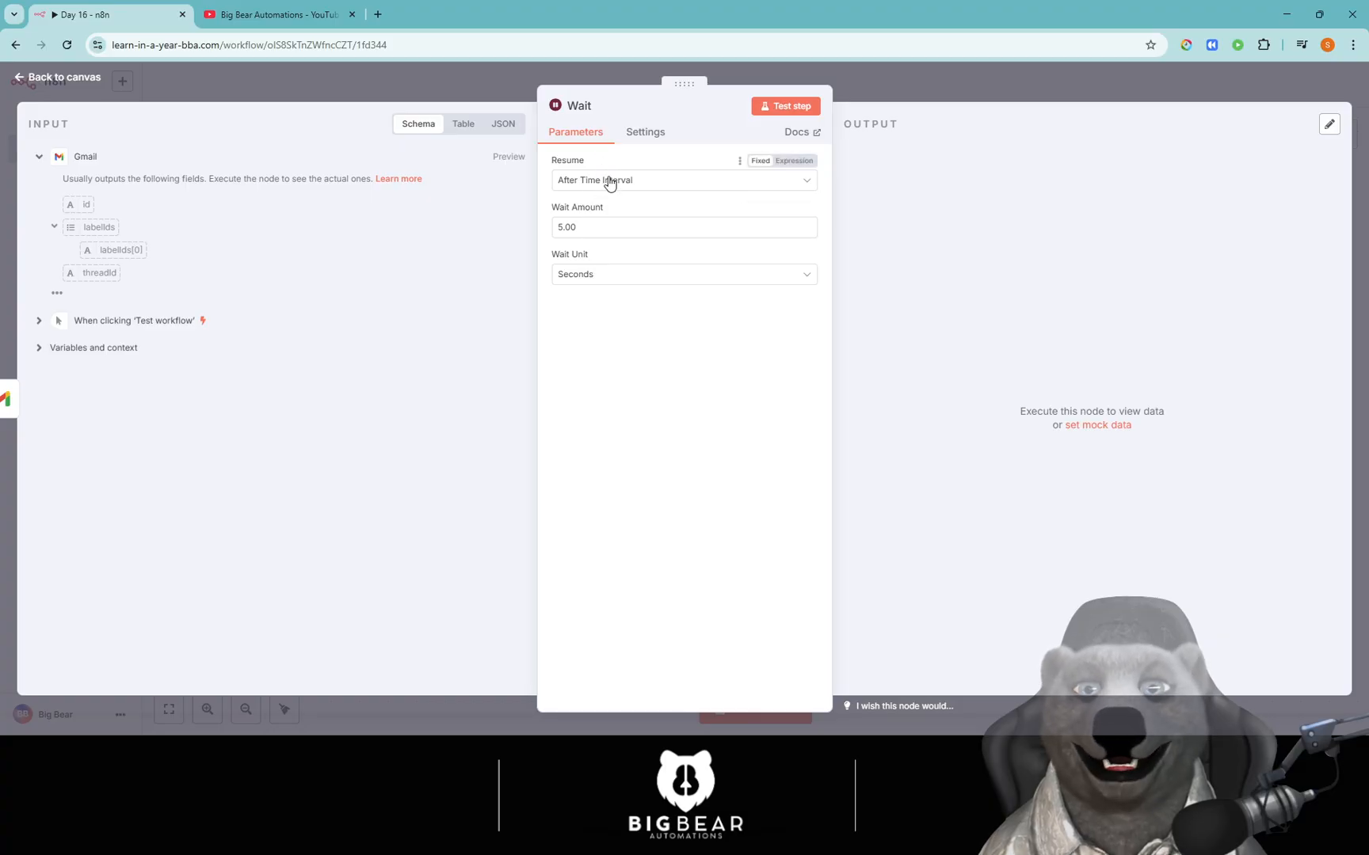
{"action": "left_click", "coordinate": [611, 226]}
{"action": "key", "text": "ctrl+a"}
{"action": "mouse_move", "coordinate": [611, 208]}
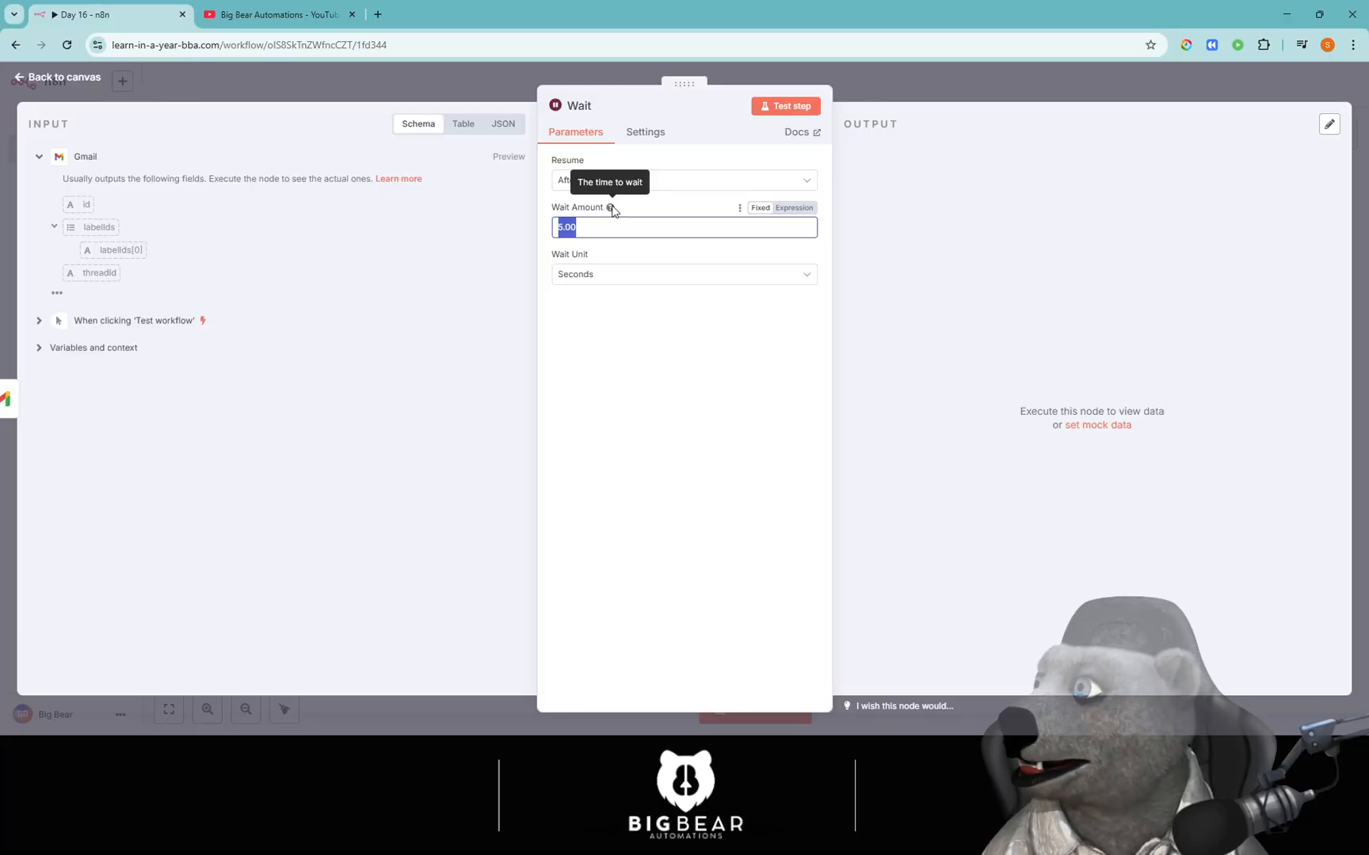
{"action": "left_click", "coordinate": [626, 306]}
{"action": "left_click", "coordinate": [632, 277]}
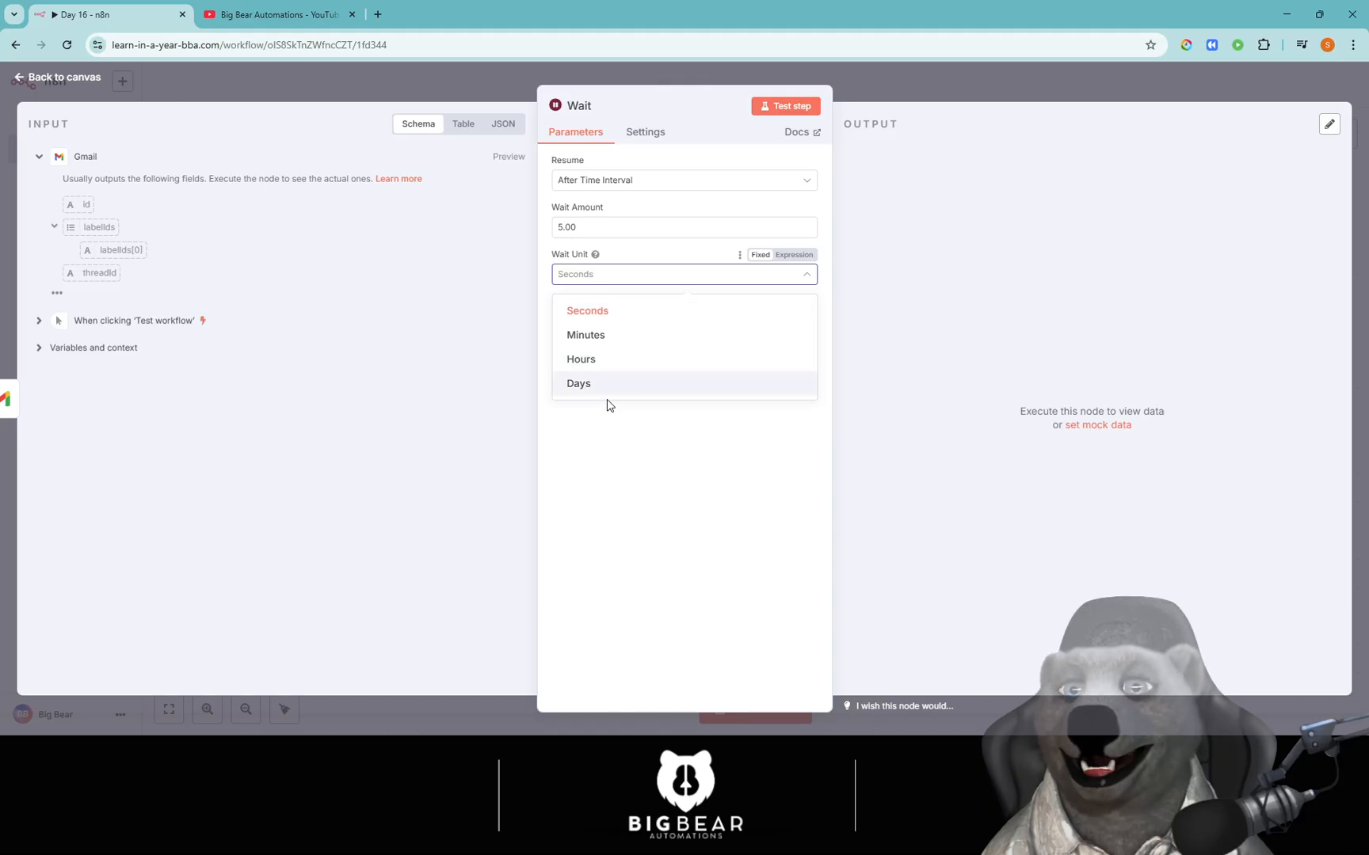
{"action": "left_click", "coordinate": [609, 226]}
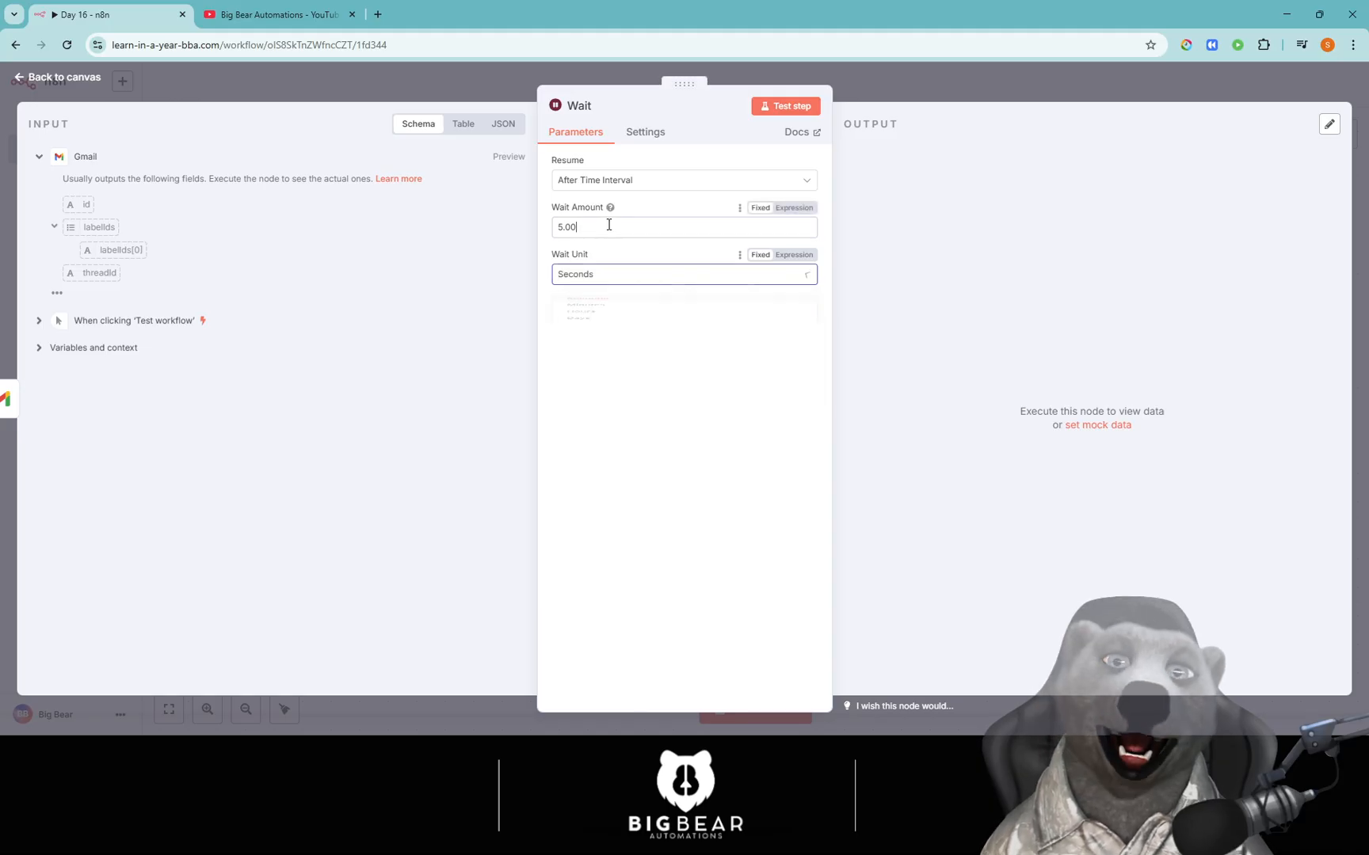
{"action": "left_click", "coordinate": [616, 187]}
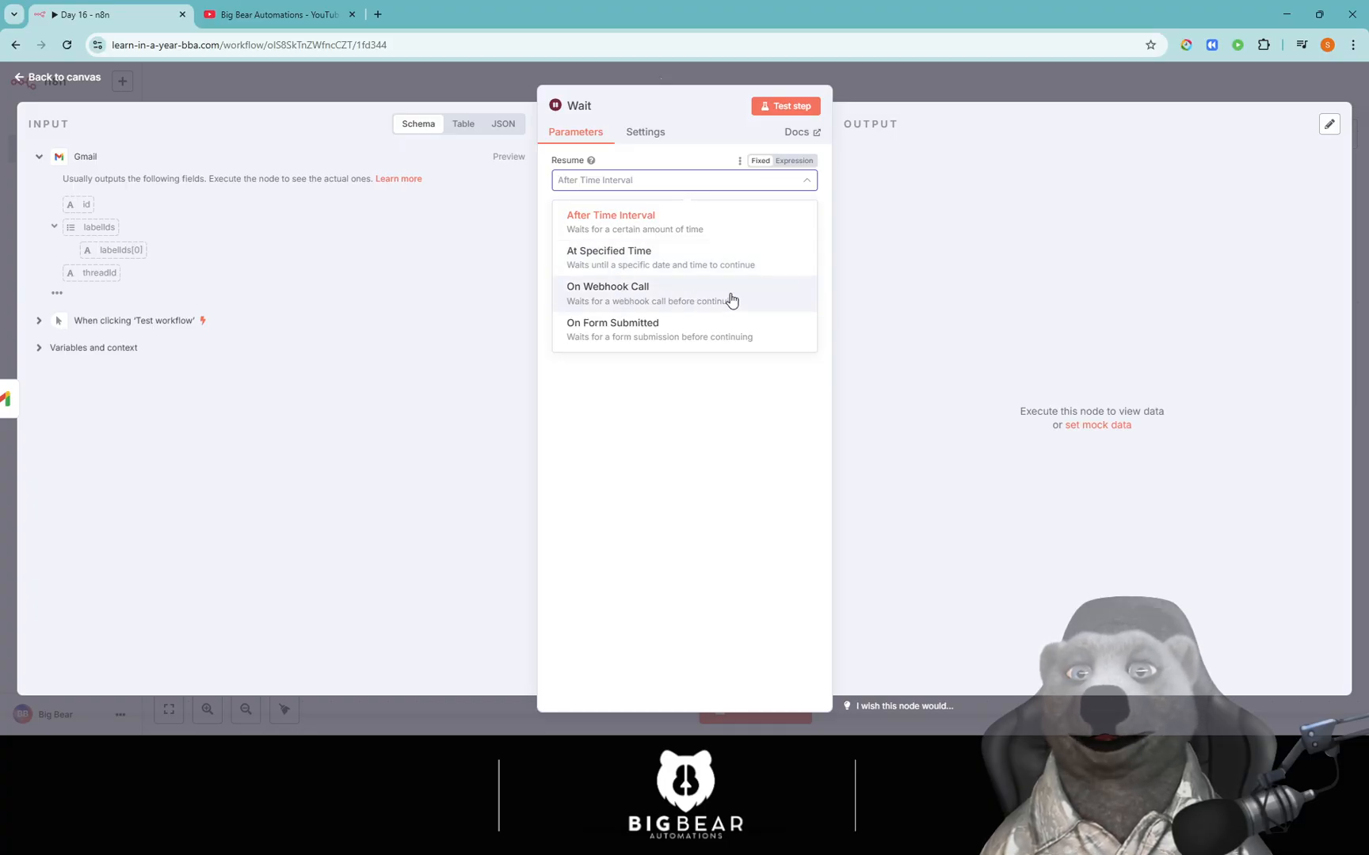
Return Resume to After Time Interval and set the Wait Amount to 10.
{"action": "left_click", "coordinate": [711, 332]}
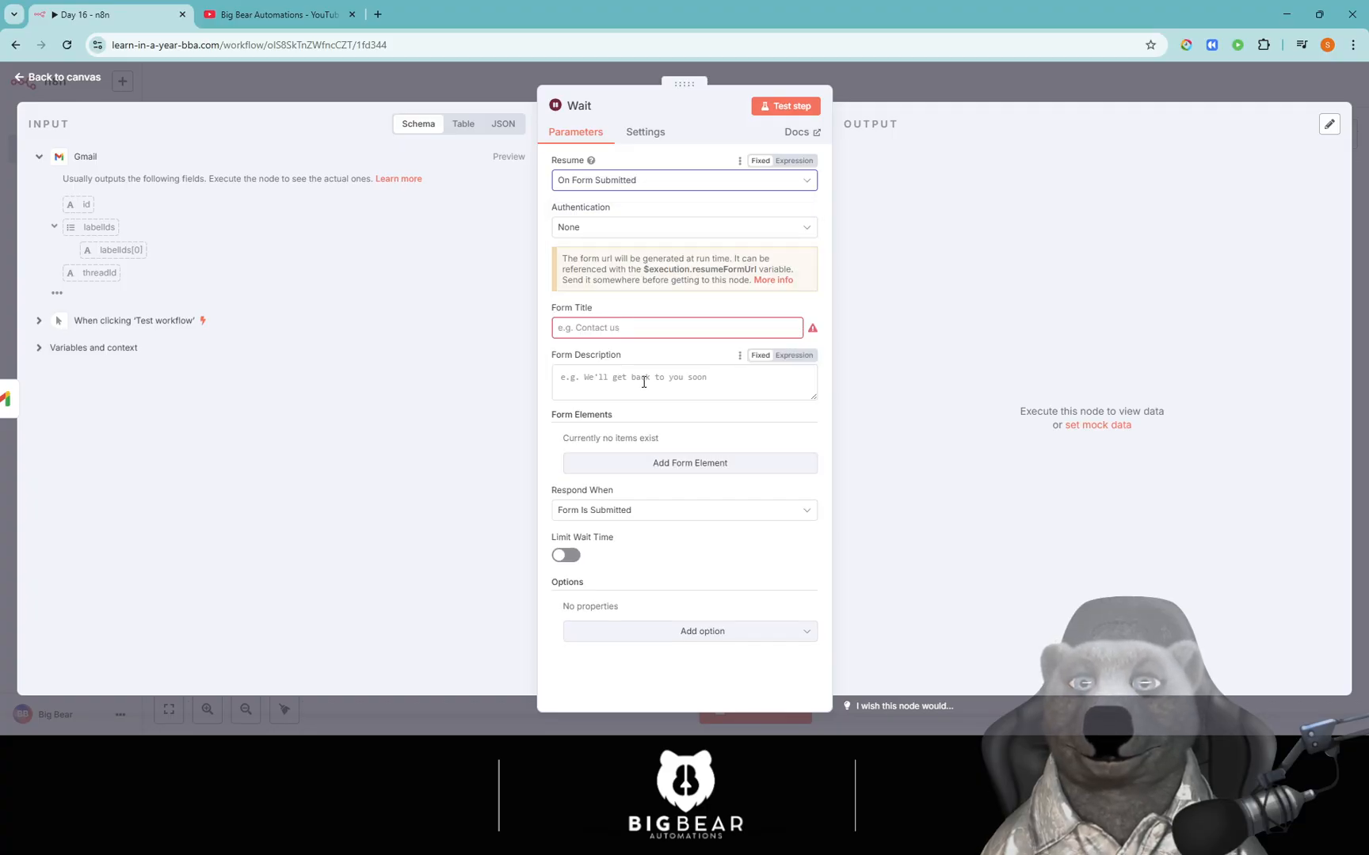
{"action": "left_click", "coordinate": [611, 182]}
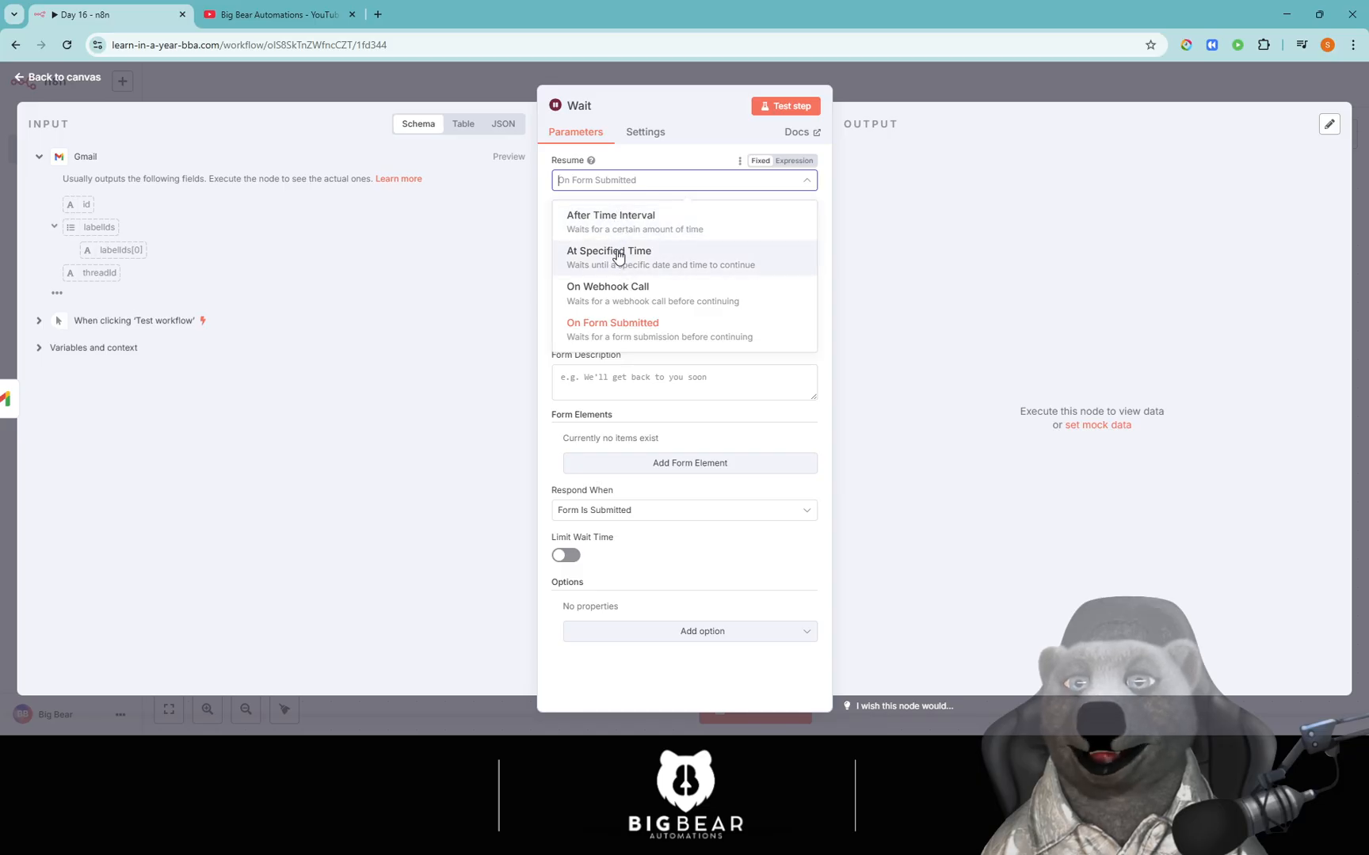
{"action": "left_click", "coordinate": [622, 225]}
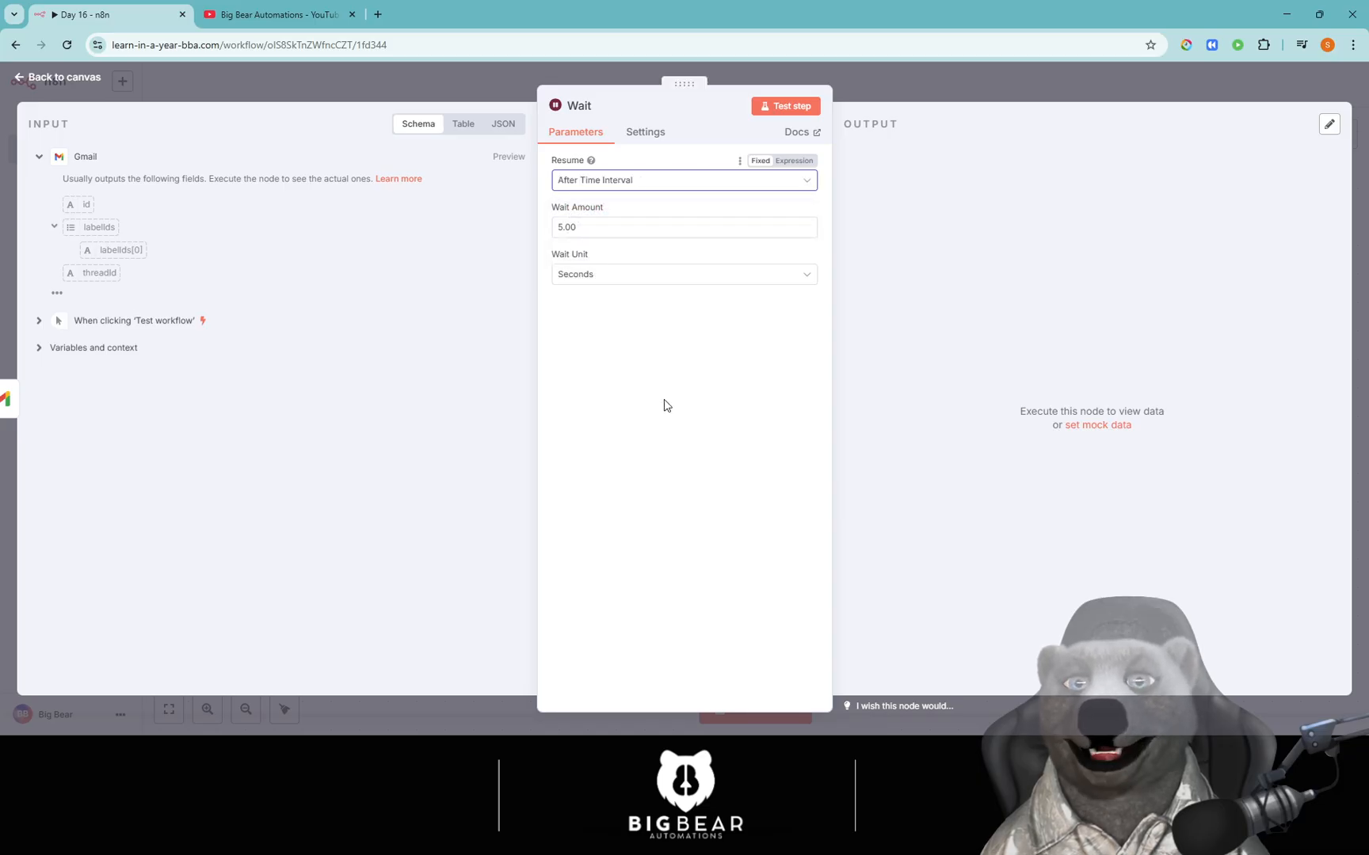
{"action": "left_click", "coordinate": [612, 229]}
{"action": "left_click_drag", "start_coordinate": [598, 229], "coordinate": [525, 237]}
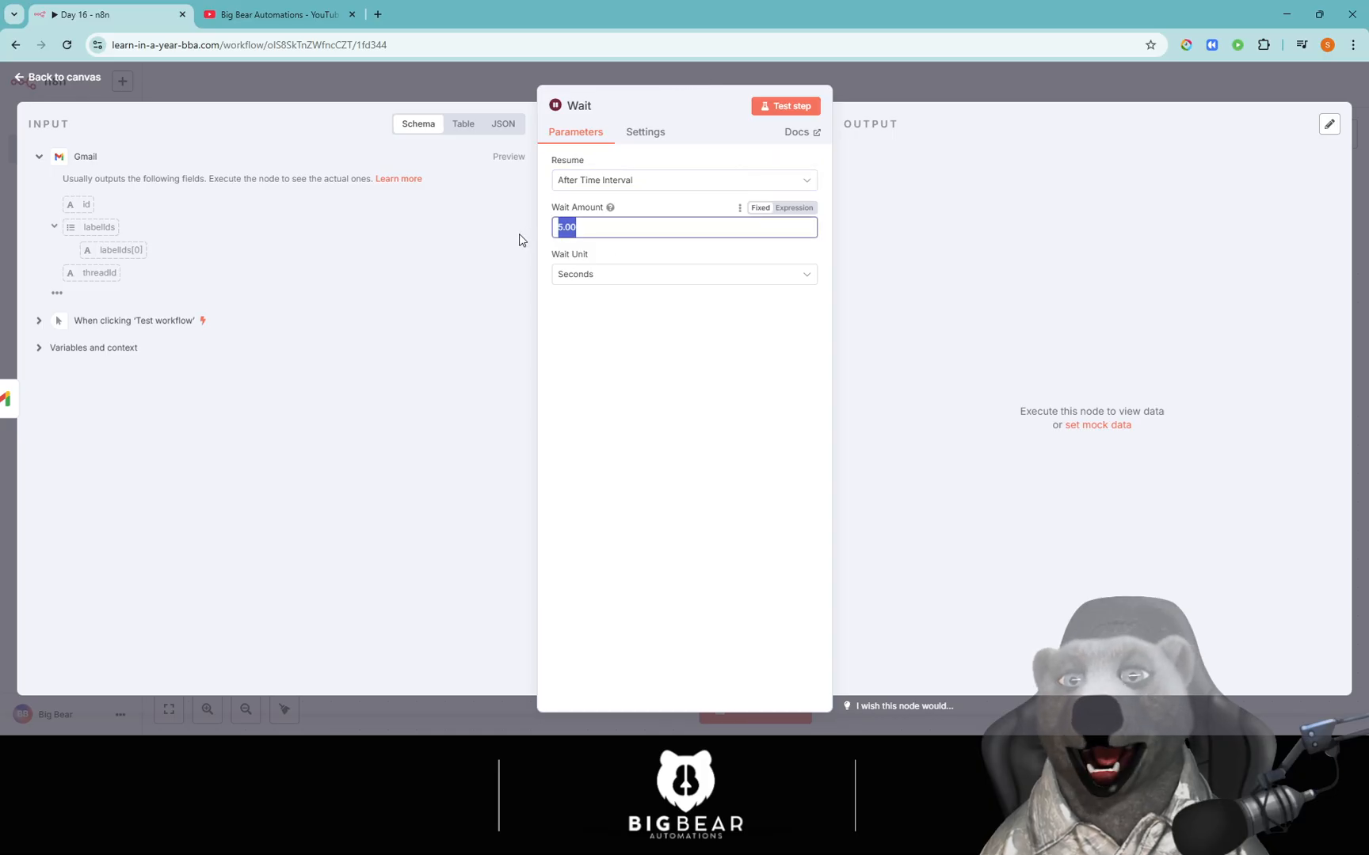
{"action": "left_click", "coordinate": [631, 277]}
{"action": "left_click", "coordinate": [604, 231]}
{"action": "key", "text": "ctrl+a"}
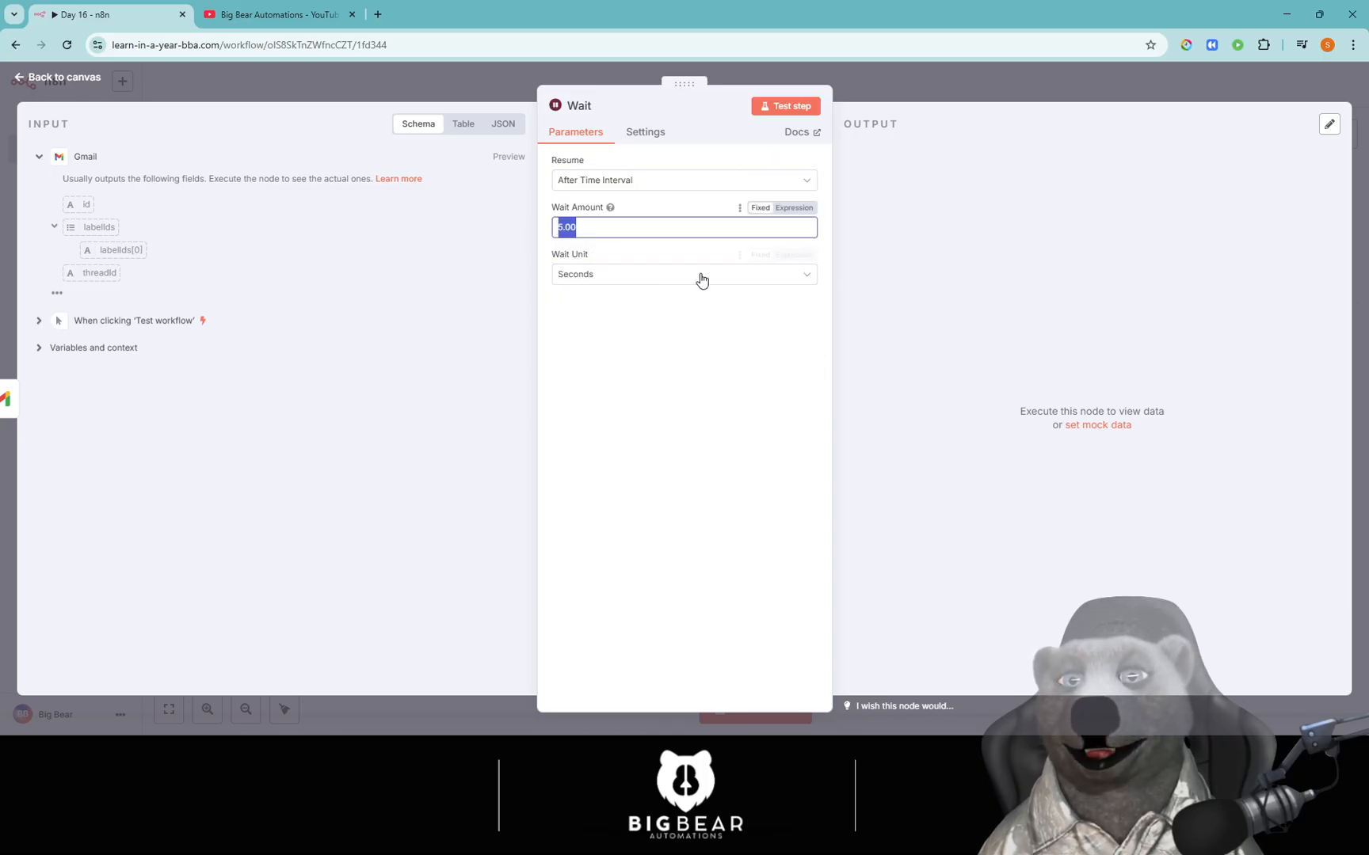
{"action": "type", "text": "10"}
{"action": "left_click", "coordinate": [690, 366]}
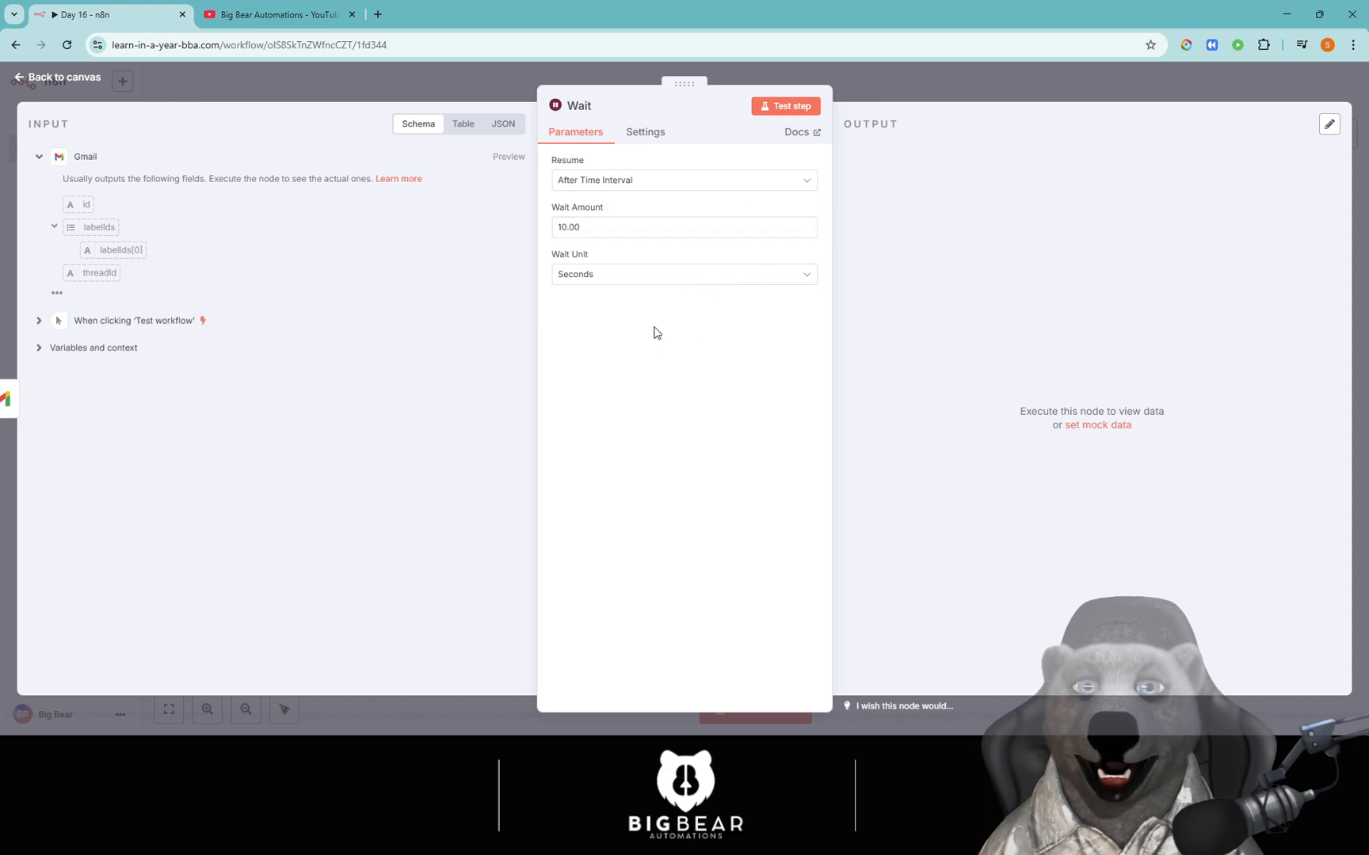
Set the Wait Unit to Days.
{"action": "left_click", "coordinate": [604, 277]}
{"action": "left_click", "coordinate": [603, 277]}
{"action": "left_click", "coordinate": [602, 277]}
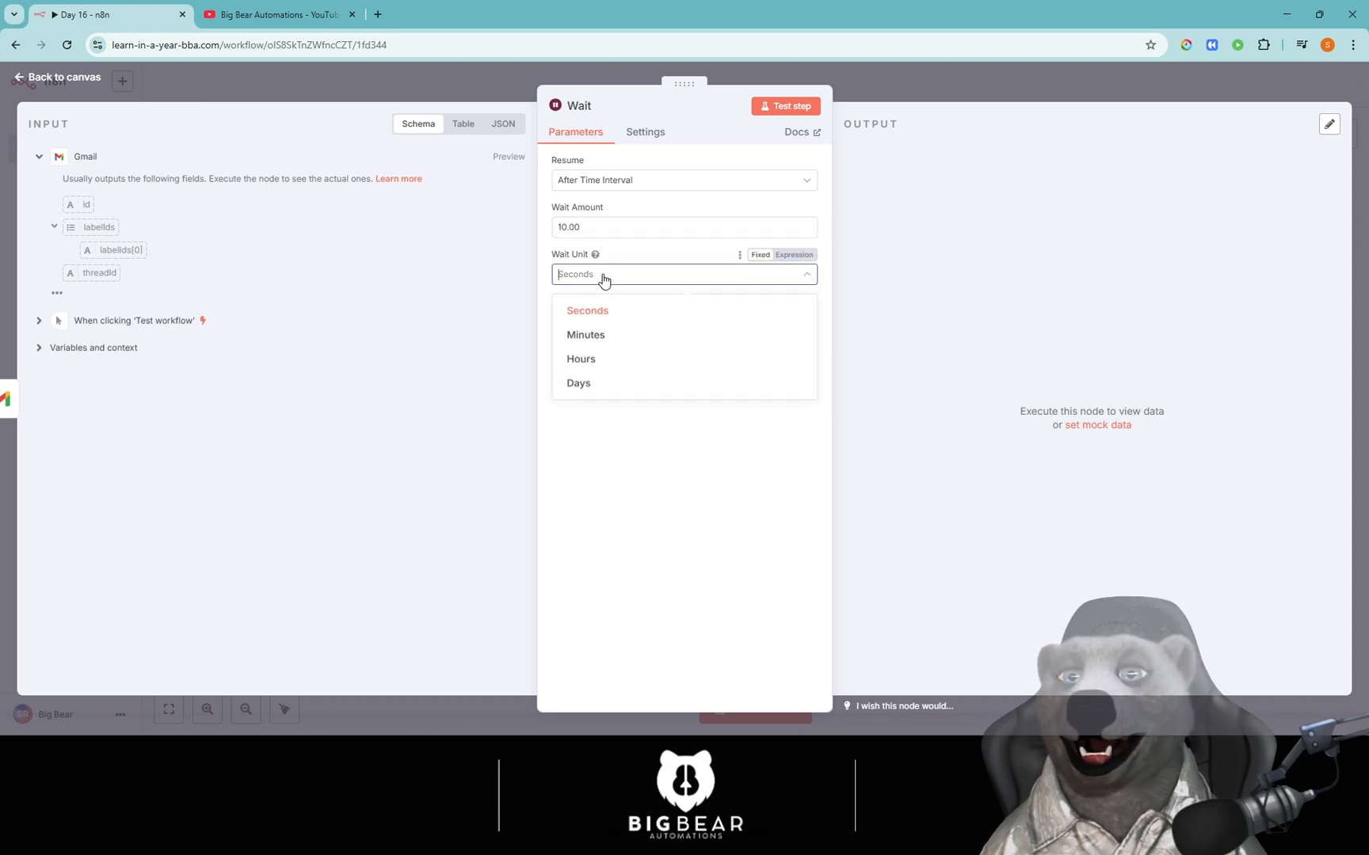
{"action": "left_click", "coordinate": [599, 336]}
{"action": "left_click", "coordinate": [609, 277]}
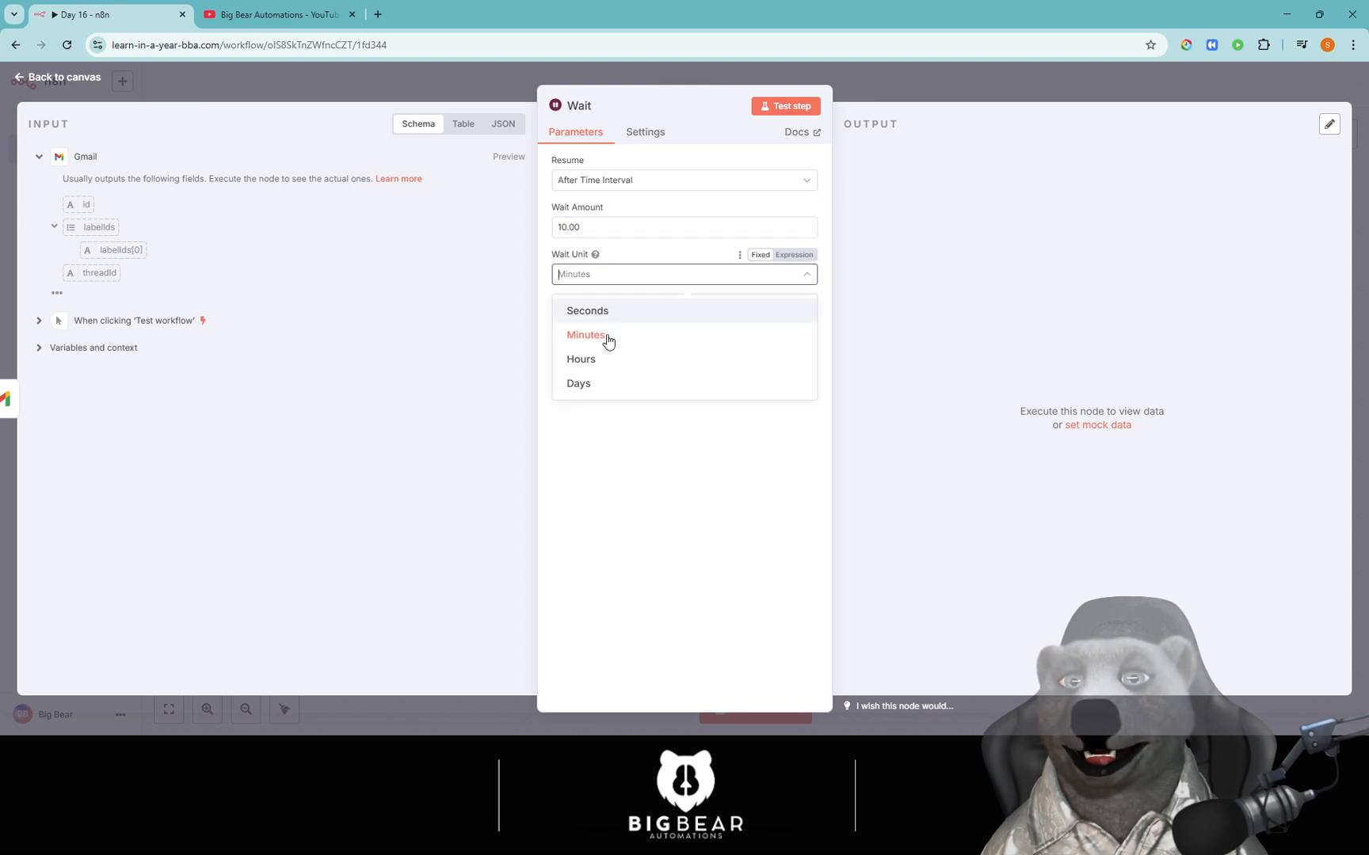
{"action": "left_click", "coordinate": [608, 362]}
{"action": "left_click", "coordinate": [620, 275]}
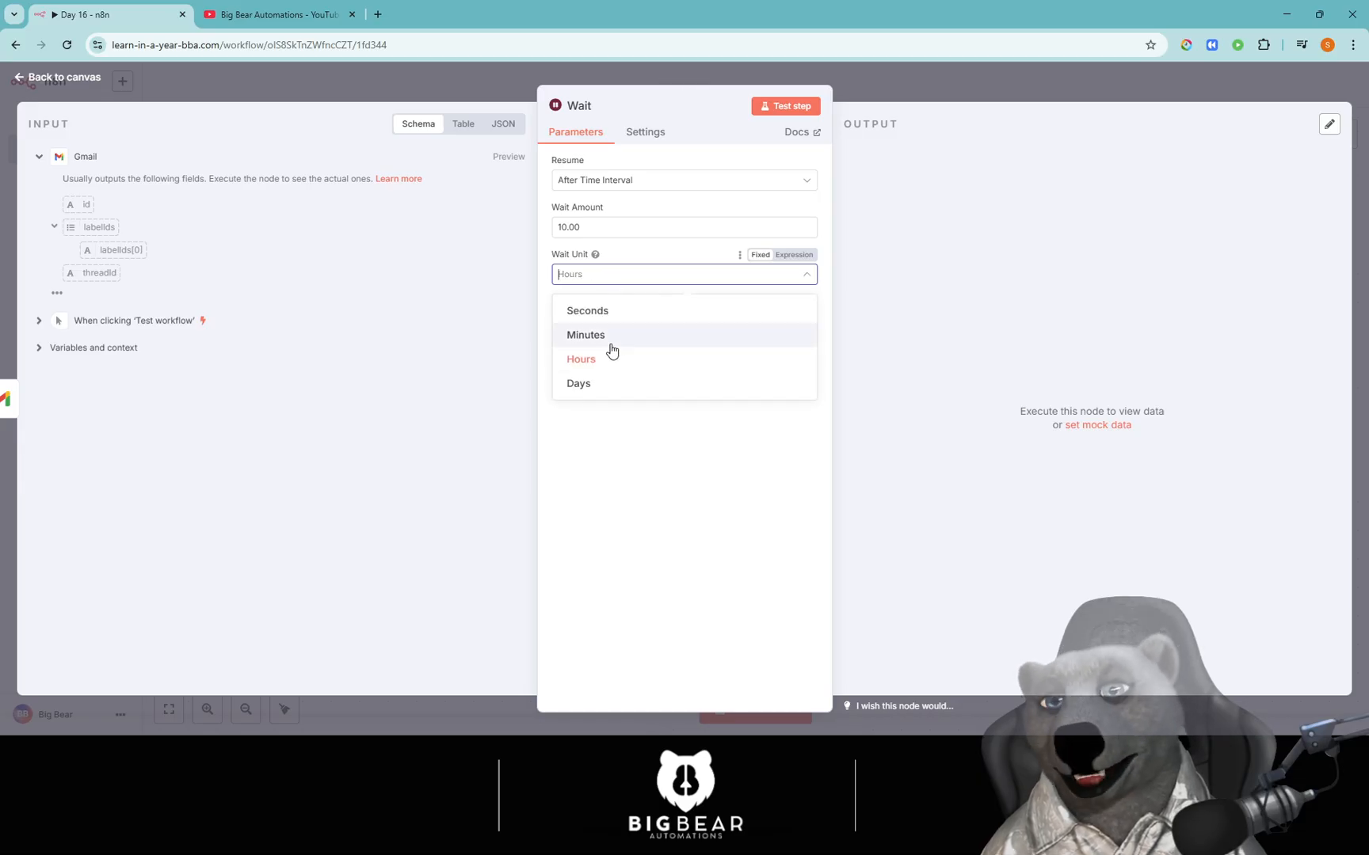
{"action": "left_click", "coordinate": [609, 386]}
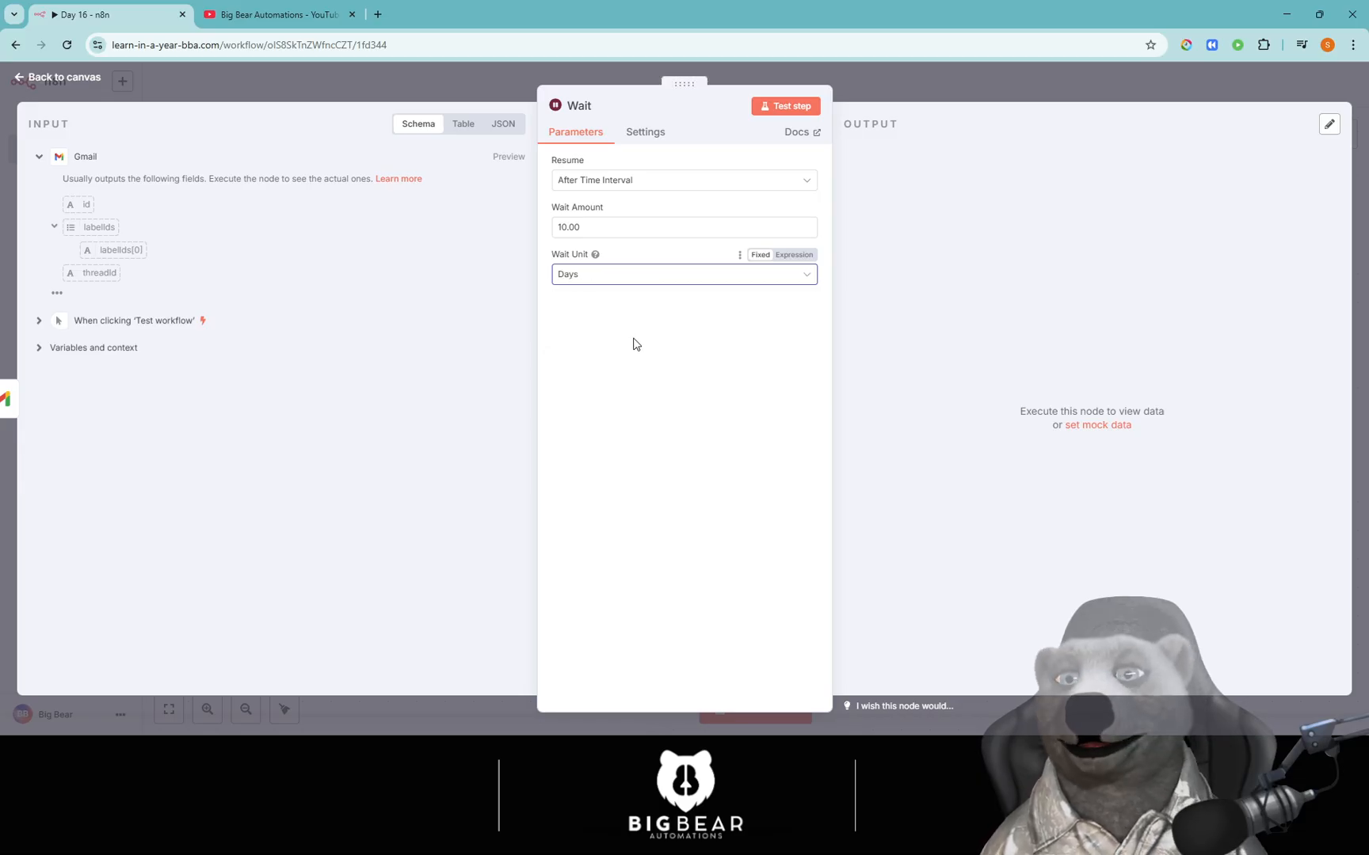
{"action": "left_click", "coordinate": [608, 181]}
Switch Resume to At Specified Time and pick June 6 as the date.
{"action": "left_click", "coordinate": [595, 260]}
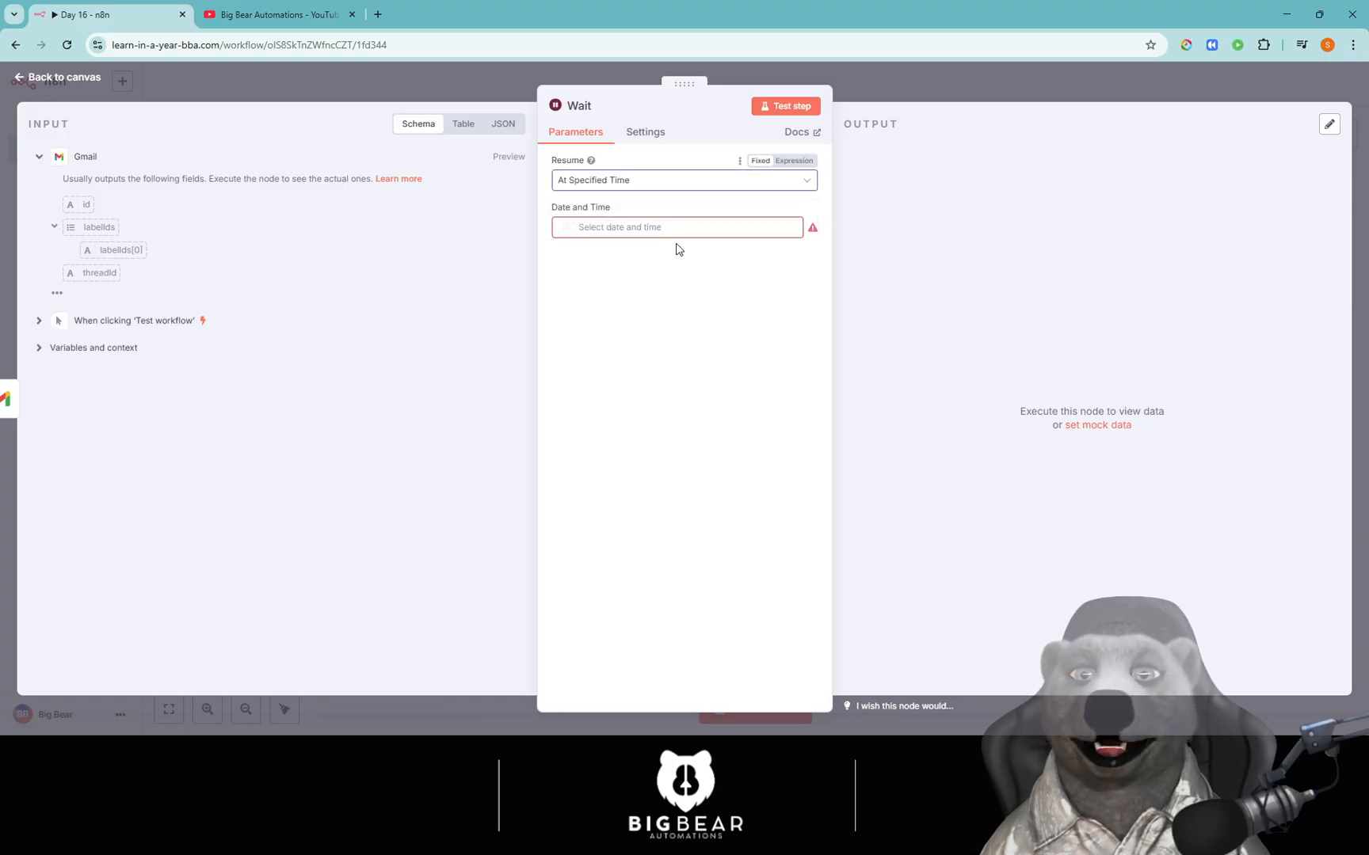
{"action": "left_click", "coordinate": [641, 228]}
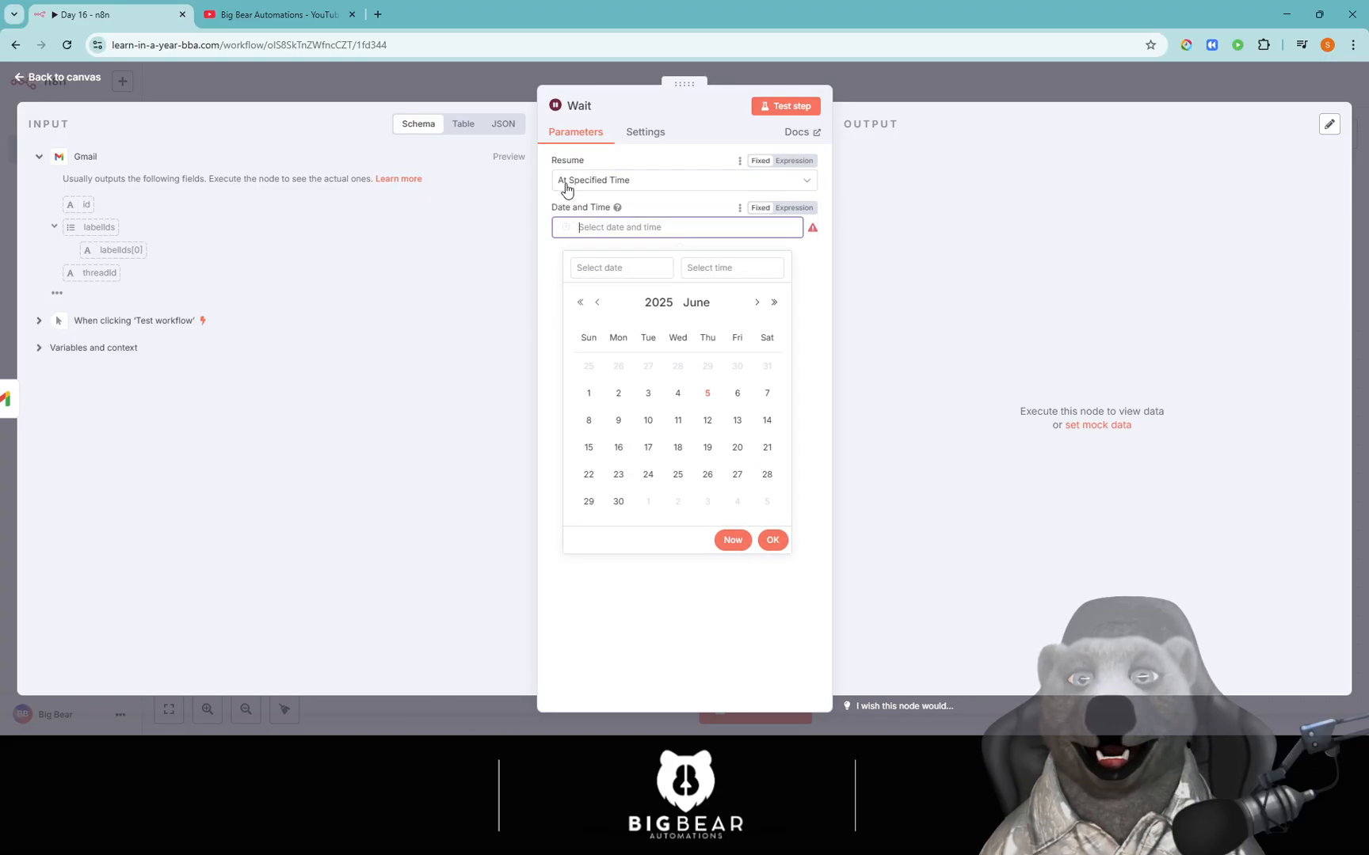
{"action": "left_click", "coordinate": [708, 394]}
{"action": "left_click", "coordinate": [744, 396]}
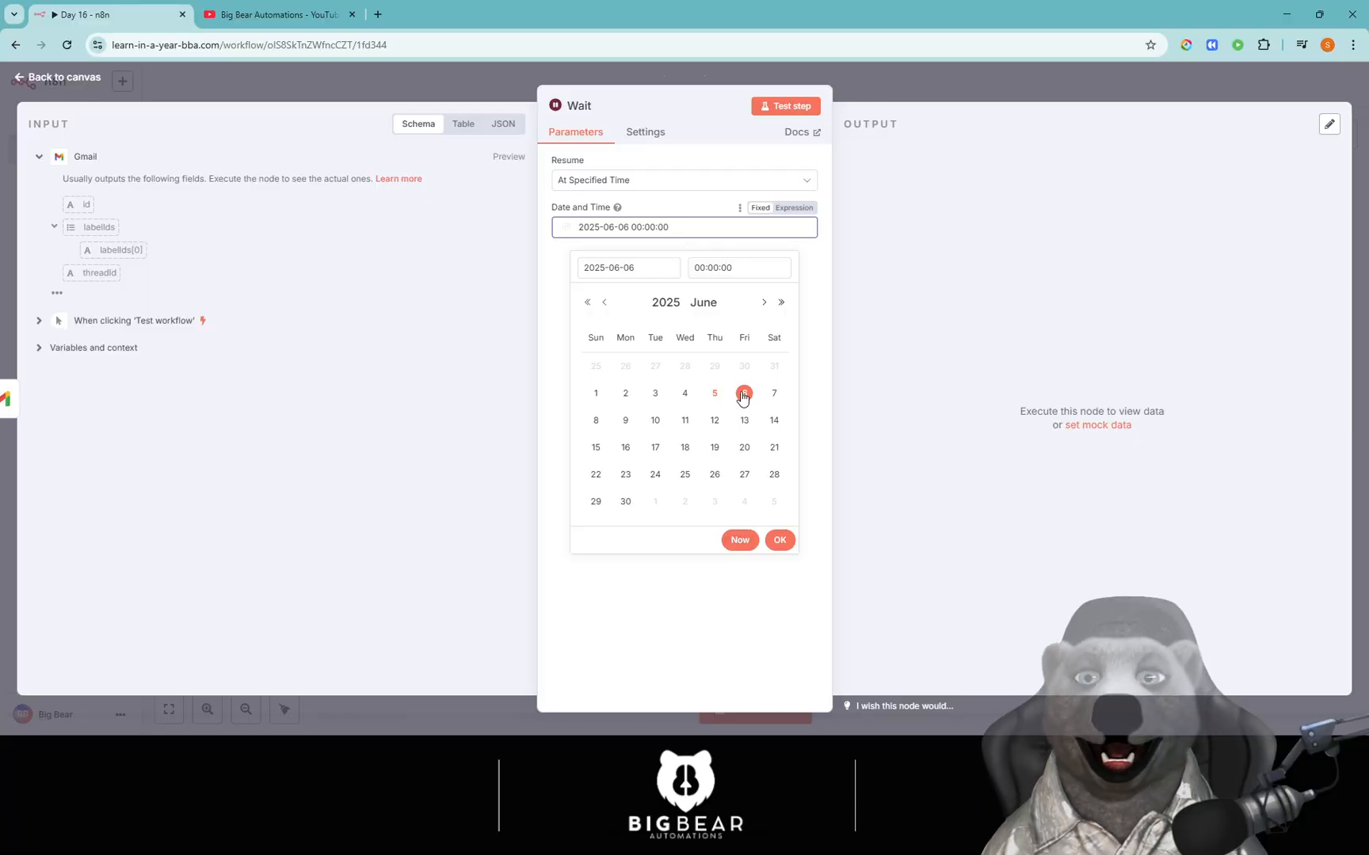
{"action": "left_click", "coordinate": [713, 268]}
{"action": "scroll", "coordinate": [737, 392], "scroll_direction": "down", "scroll_amount": 2}
{"action": "scroll", "coordinate": [700, 392], "scroll_direction": "down", "scroll_amount": 3}
{"action": "scroll", "coordinate": [699, 390], "scroll_direction": "down", "scroll_amount": 1}
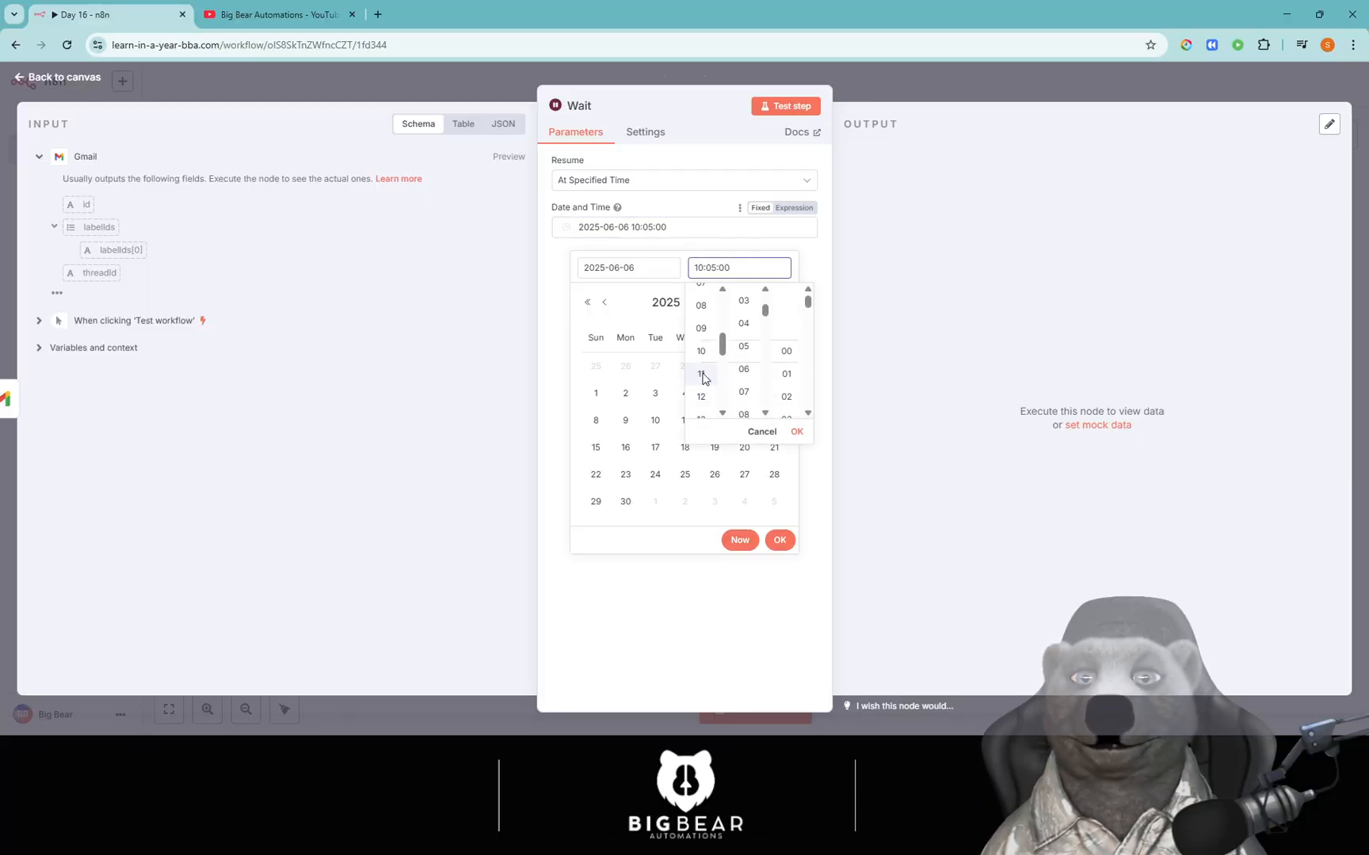
{"action": "scroll", "coordinate": [742, 333], "scroll_direction": "up", "scroll_amount": 1}
{"action": "scroll", "coordinate": [737, 380], "scroll_direction": "up", "scroll_amount": 5}
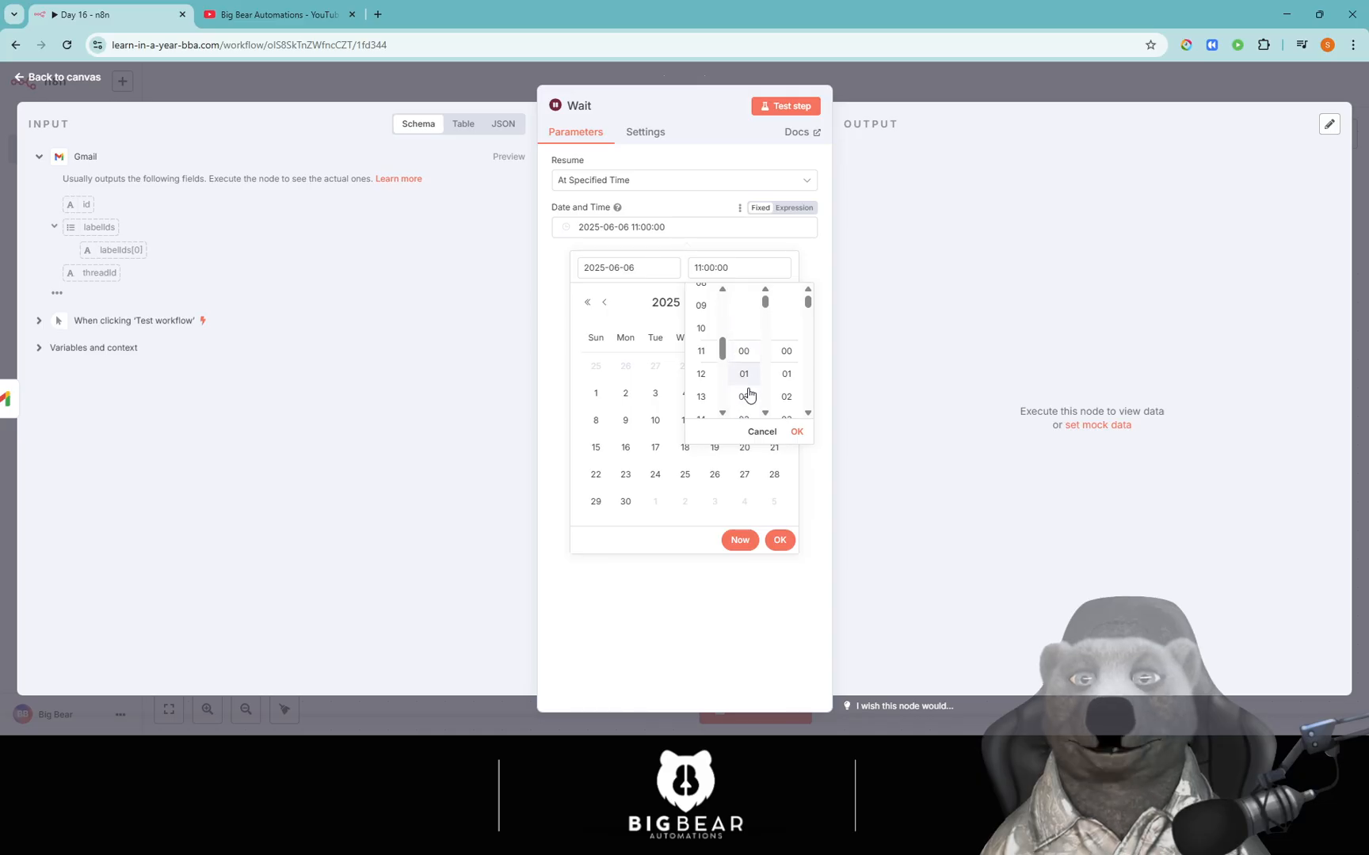
{"action": "left_click", "coordinate": [797, 432]}
{"action": "left_click", "coordinate": [779, 540]}
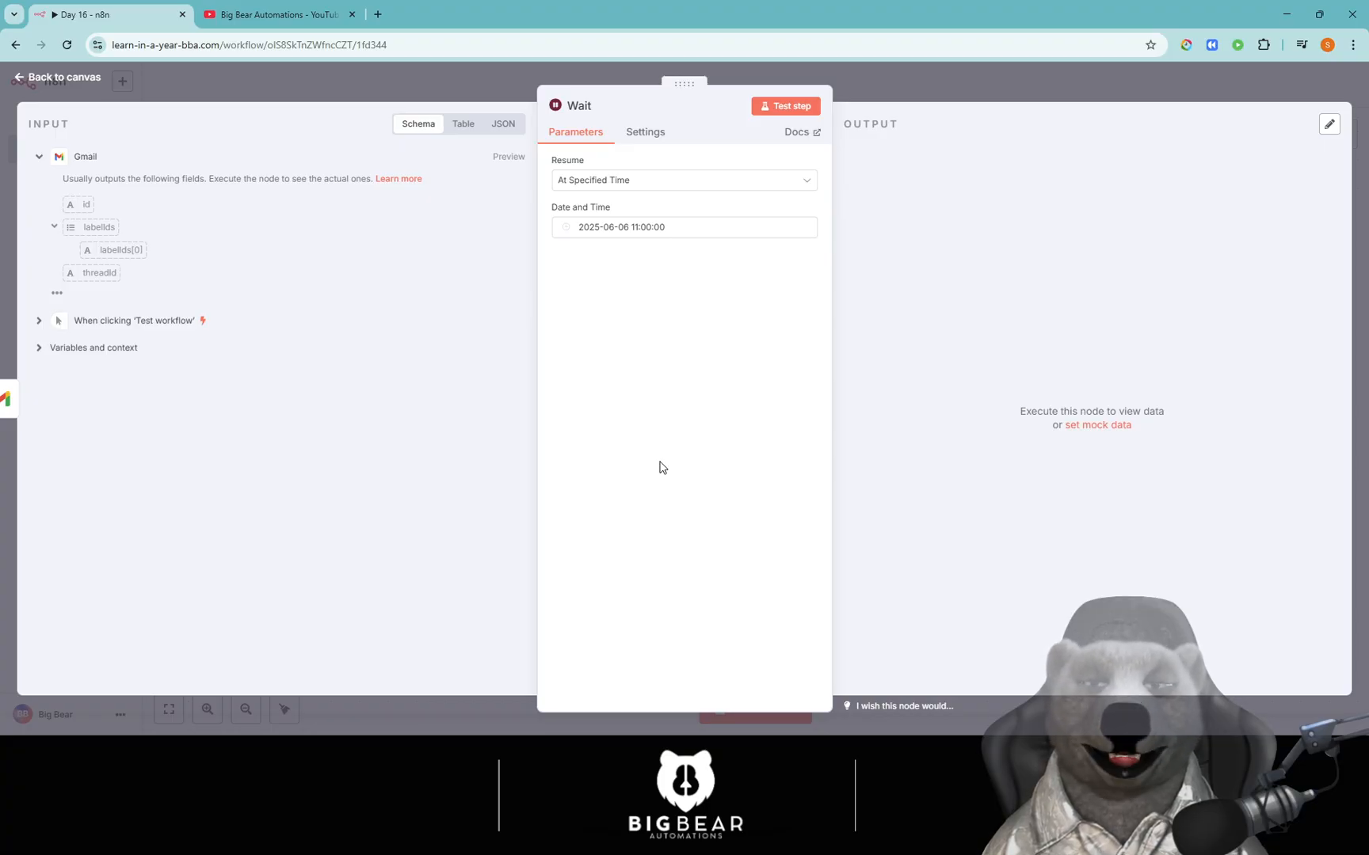
{"action": "left_click", "coordinate": [633, 181]}
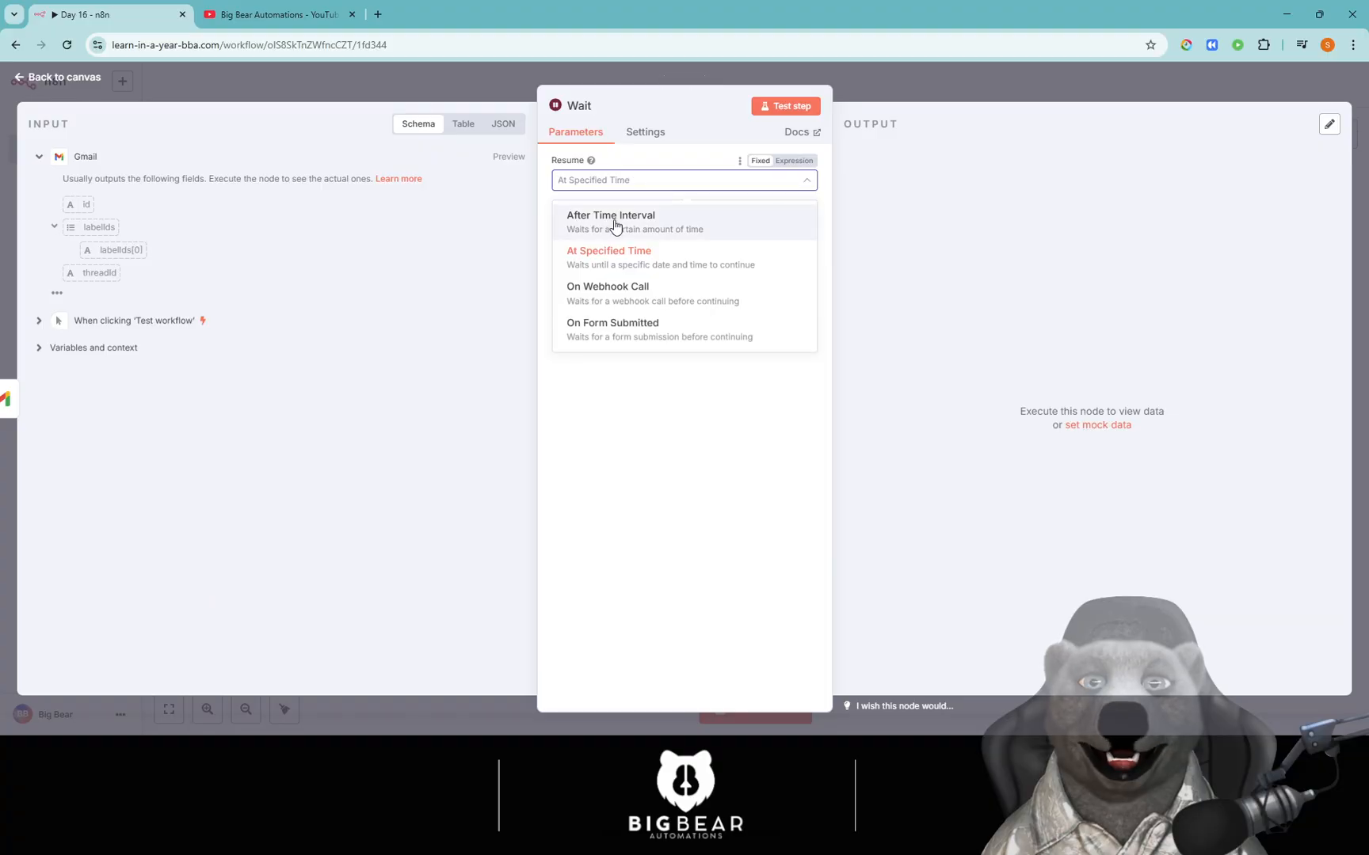
Return Resume to After Time Interval and replace the Wait Amount with 60.
{"action": "left_click", "coordinate": [615, 220]}
{"action": "left_click", "coordinate": [611, 227]}
{"action": "key", "text": "ctrl+a"}
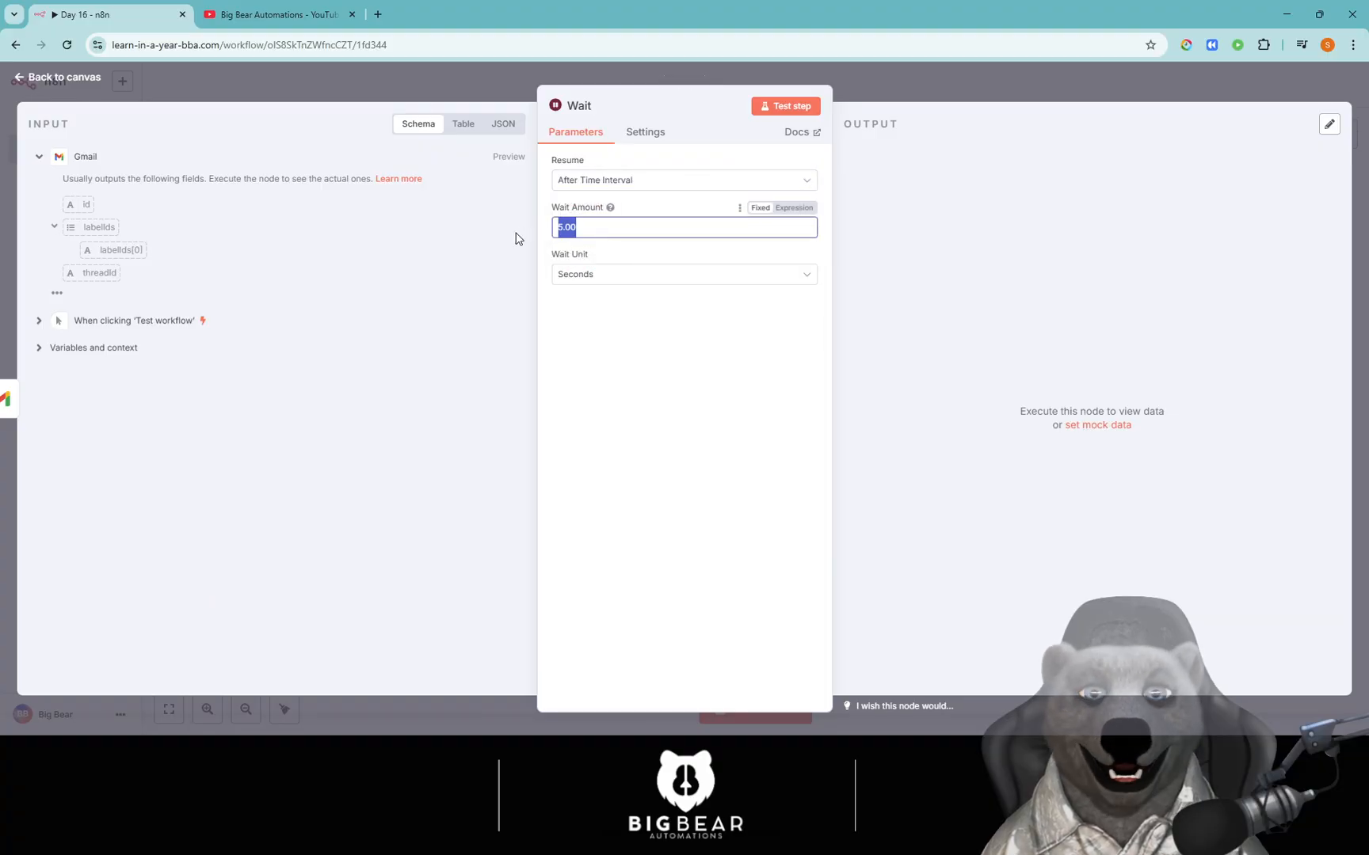
{"action": "left_click", "coordinate": [627, 348]}
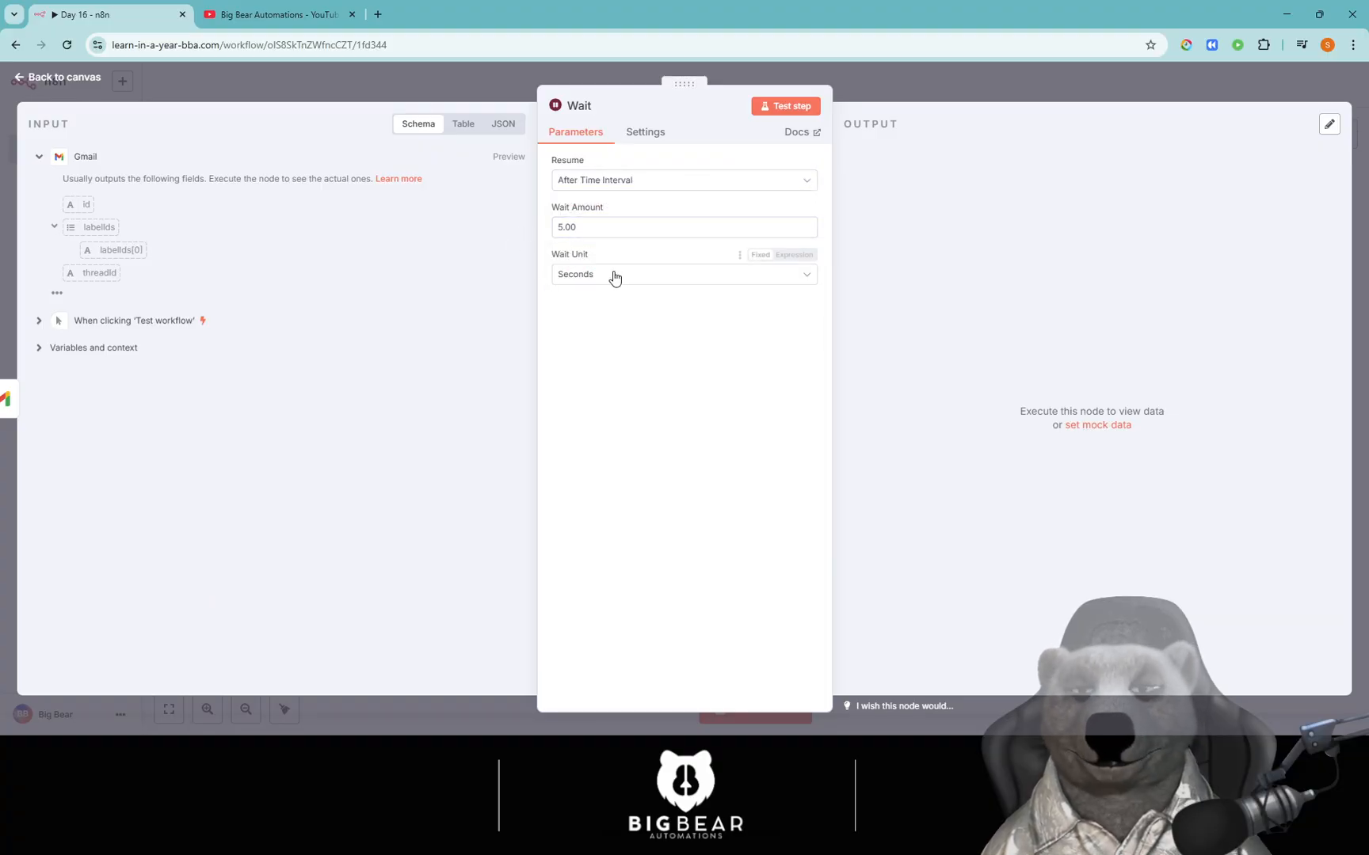
{"action": "left_click", "coordinate": [607, 228]}
{"action": "key", "text": "ctrl+a"}
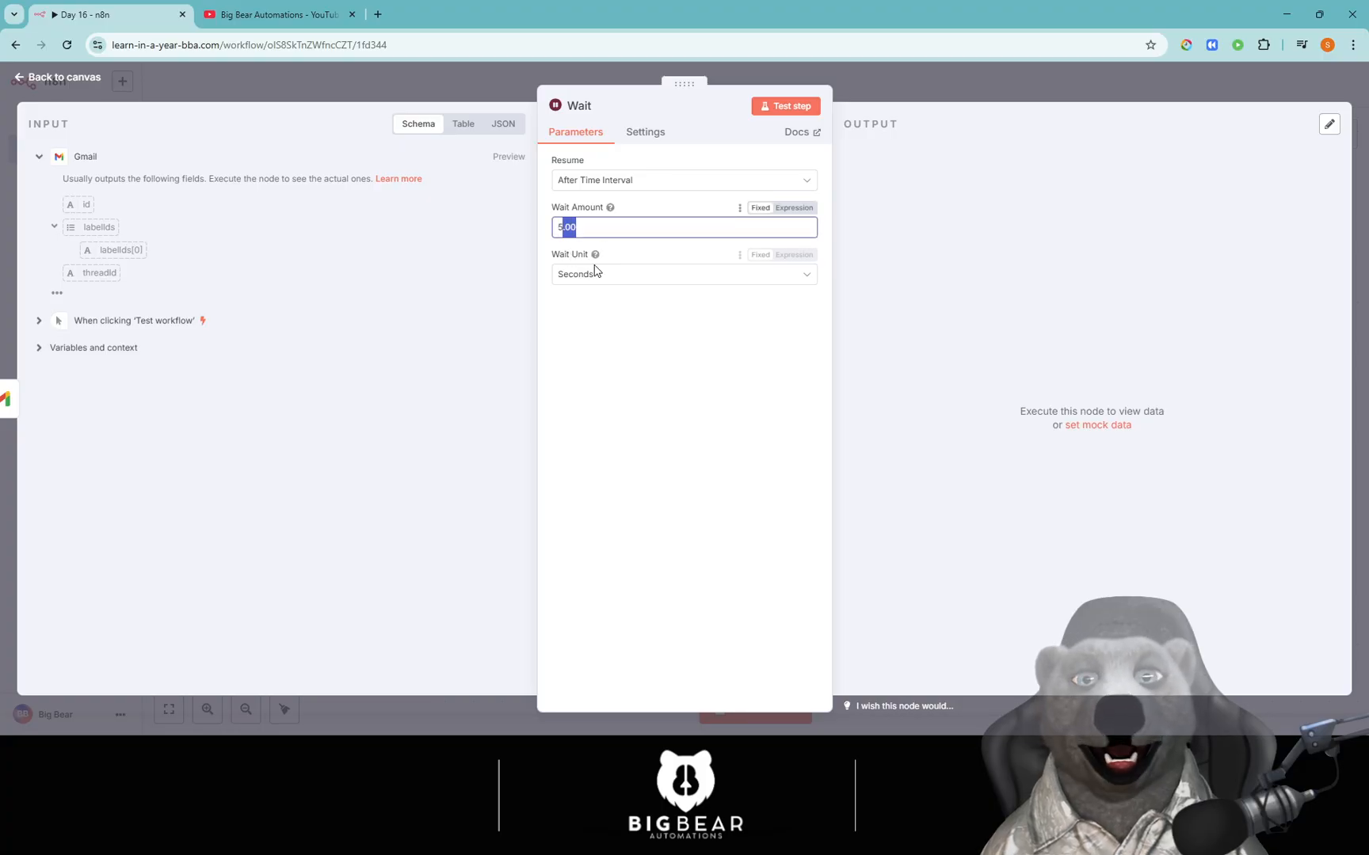
{"action": "key", "text": "BackSpace"}
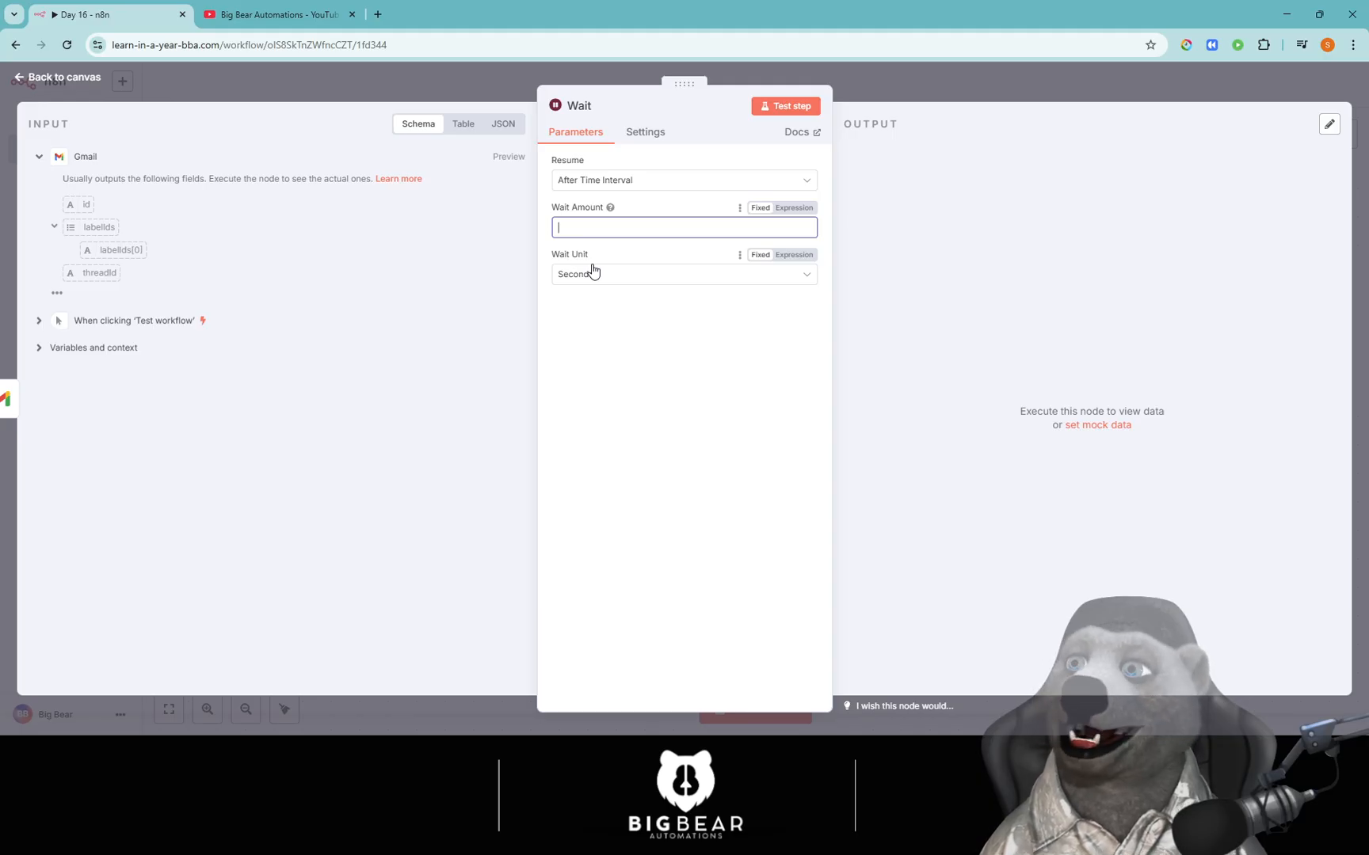
{"action": "type", "text": "60"}
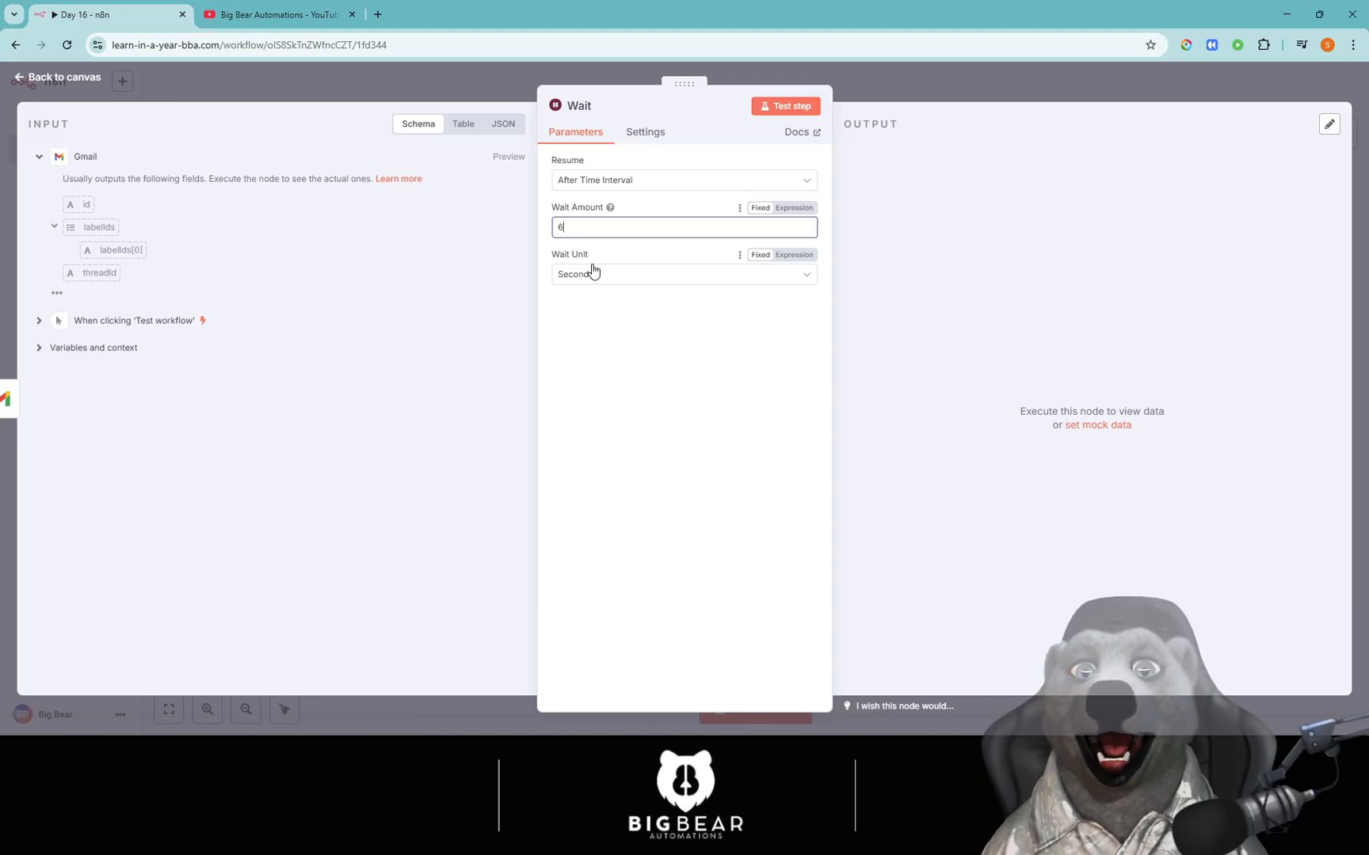
Clear the 60 wait amount via Expression mode so it reads 0.00 Seconds.
{"action": "left_click", "coordinate": [615, 294]}
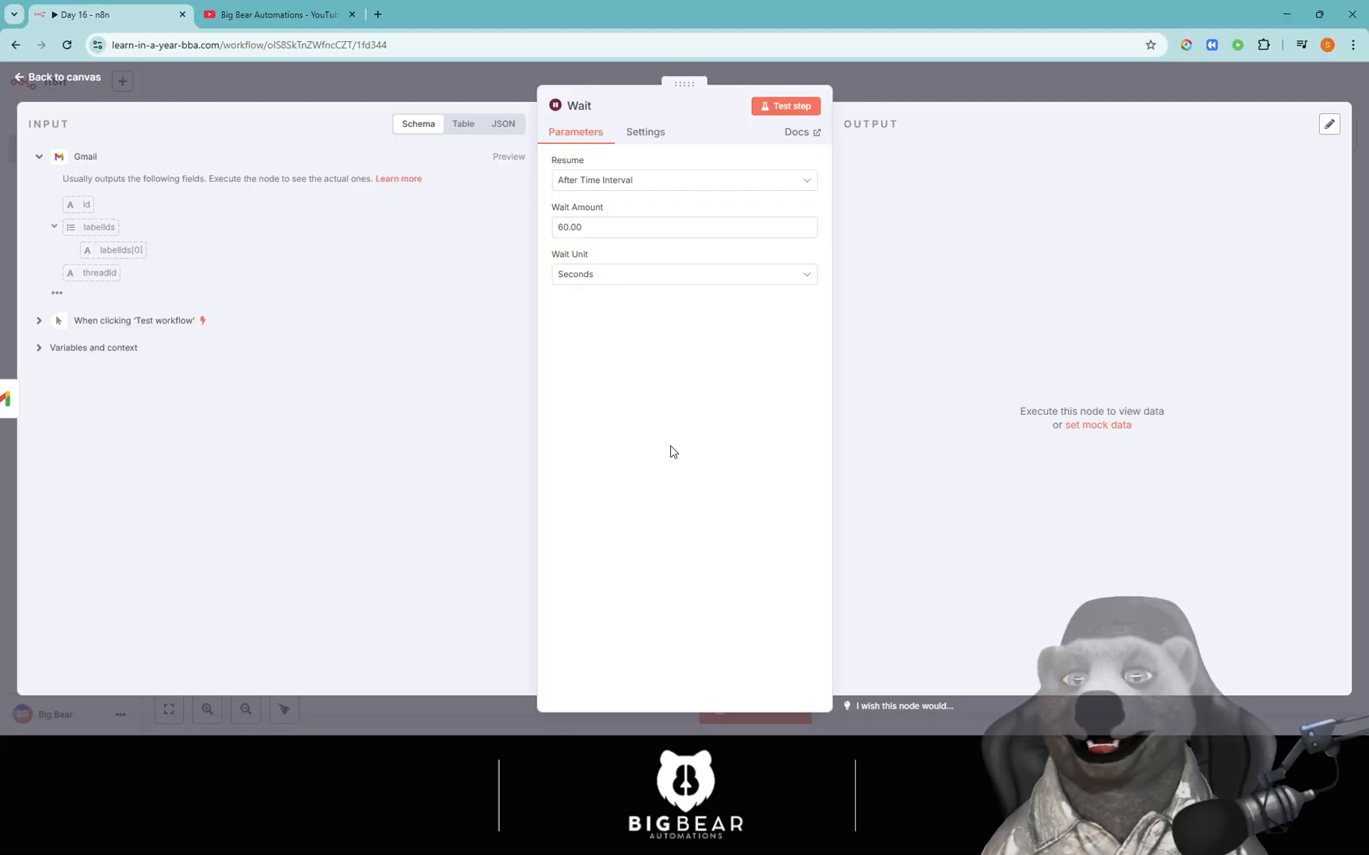
{"action": "left_click", "coordinate": [605, 226]}
{"action": "left_click_drag", "start_coordinate": [605, 226], "coordinate": [555, 228]}
{"action": "left_click", "coordinate": [632, 330]}
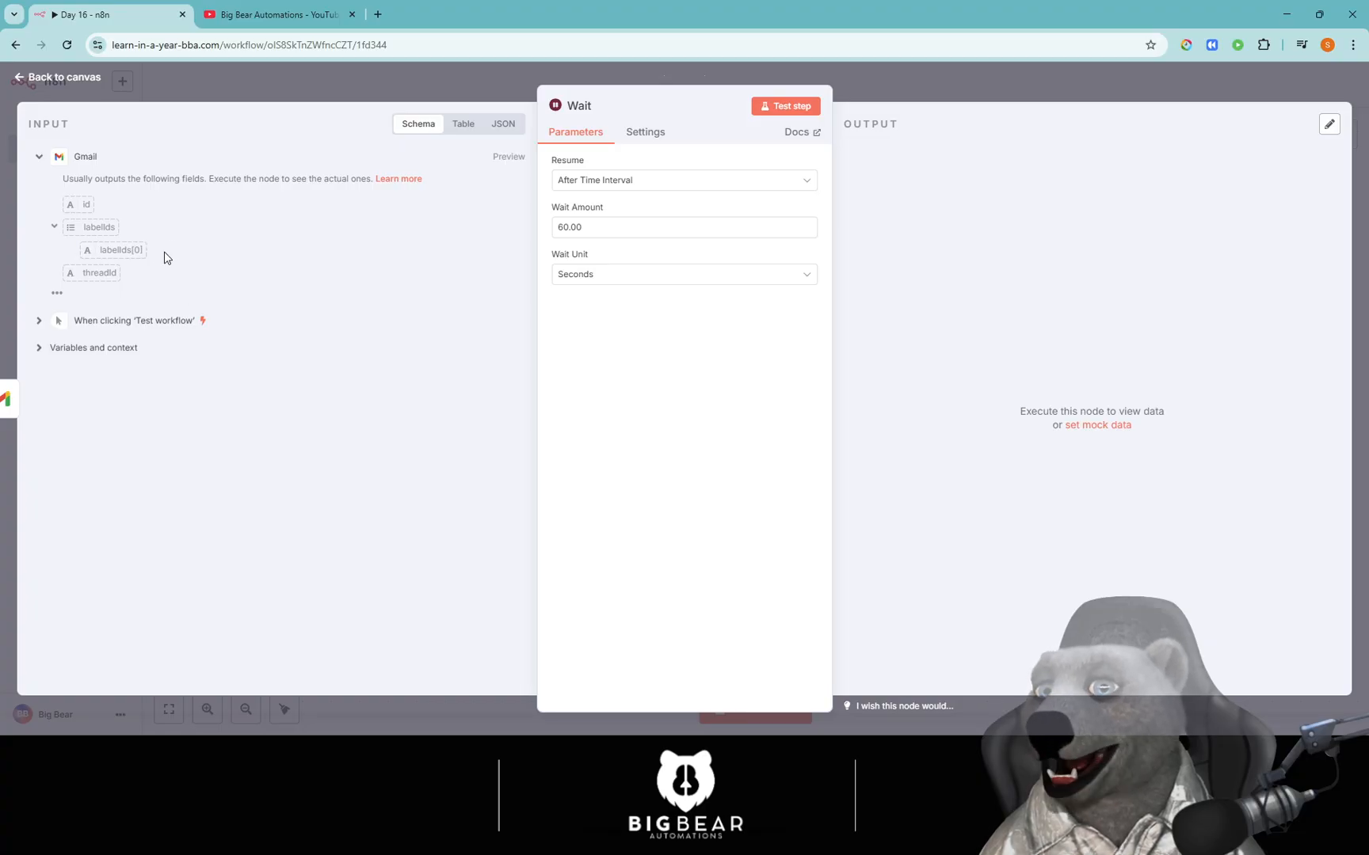
{"action": "left_click", "coordinate": [796, 208]}
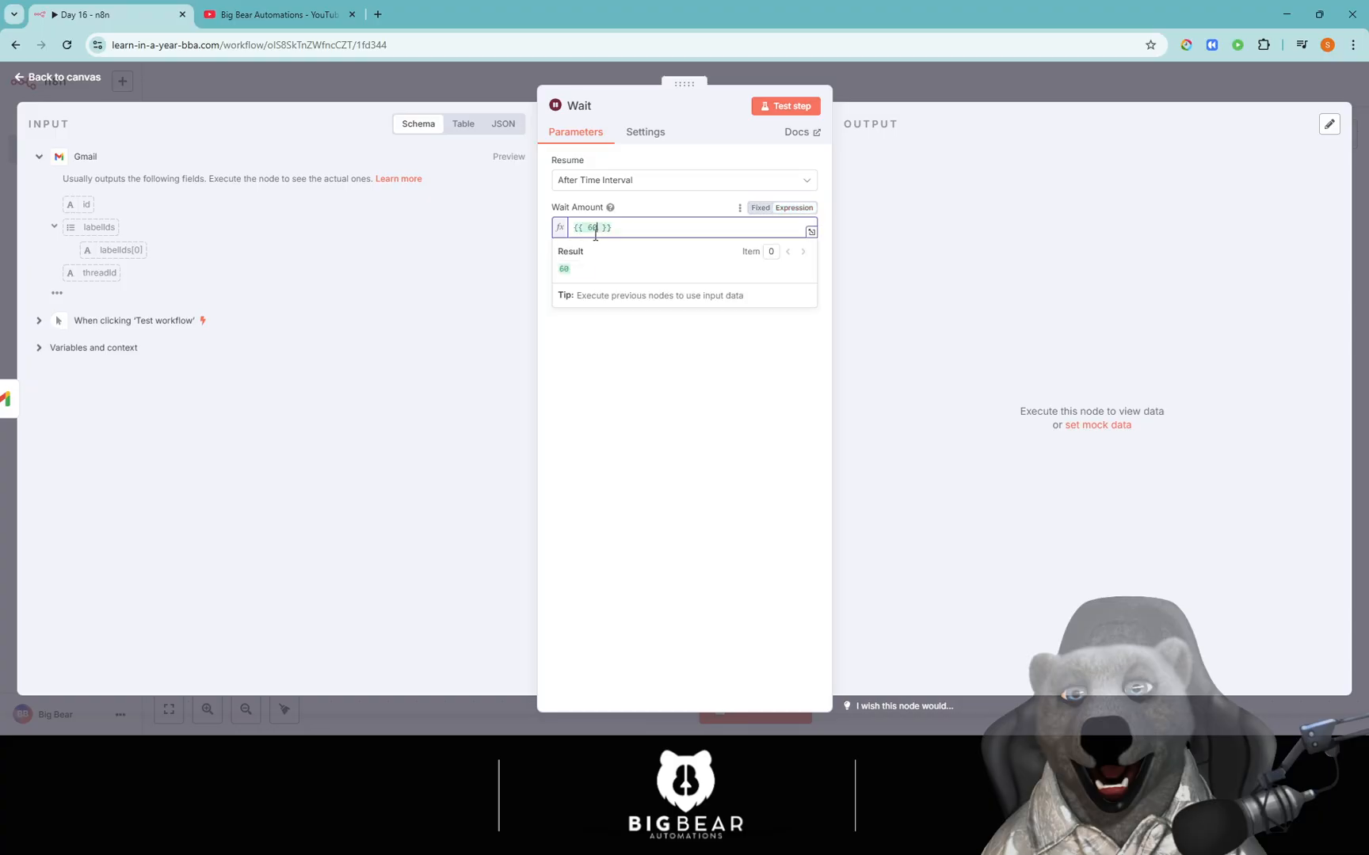
{"action": "key", "text": "ctrl+a"}
{"action": "key", "text": "BackSpace"}
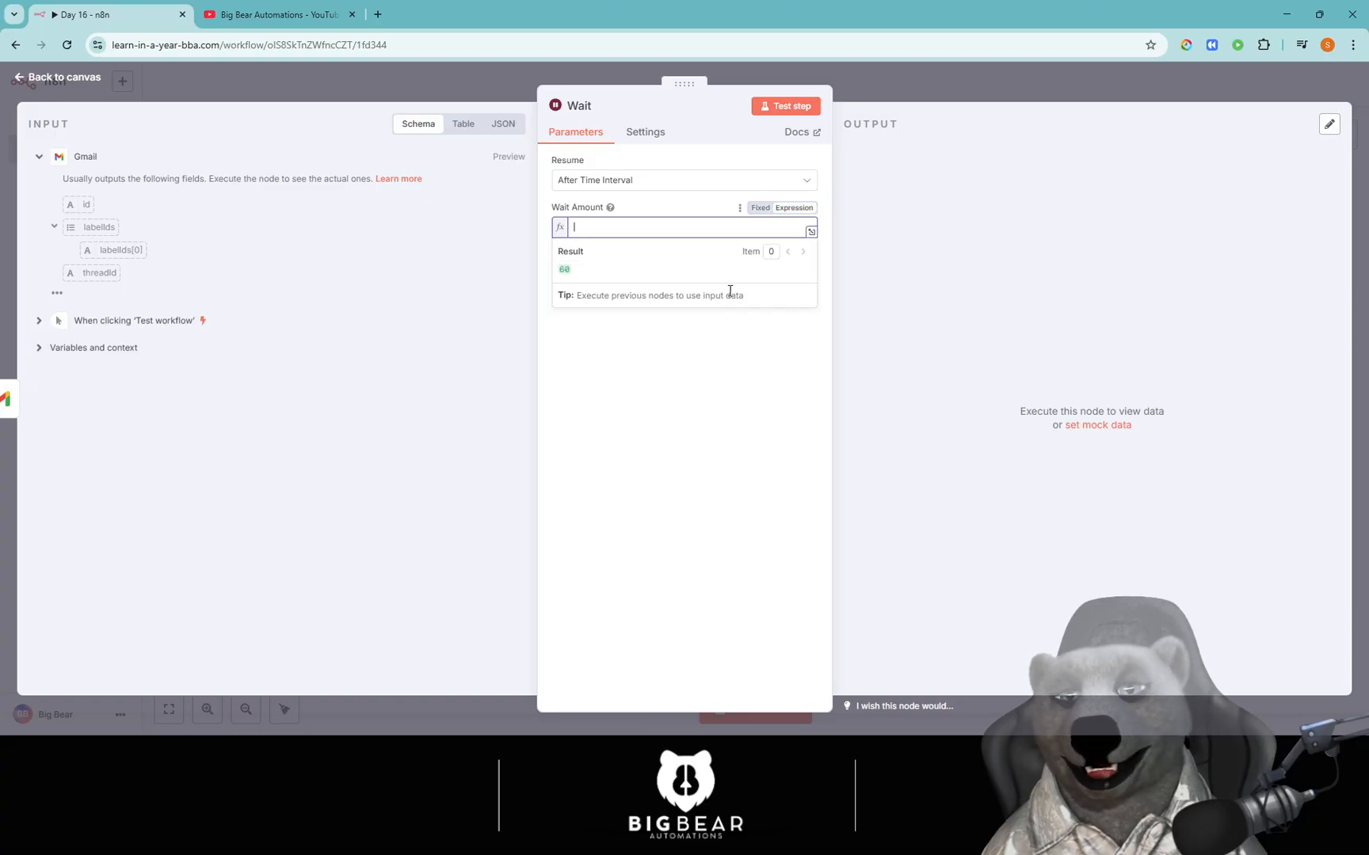
{"action": "left_click", "coordinate": [760, 209]}
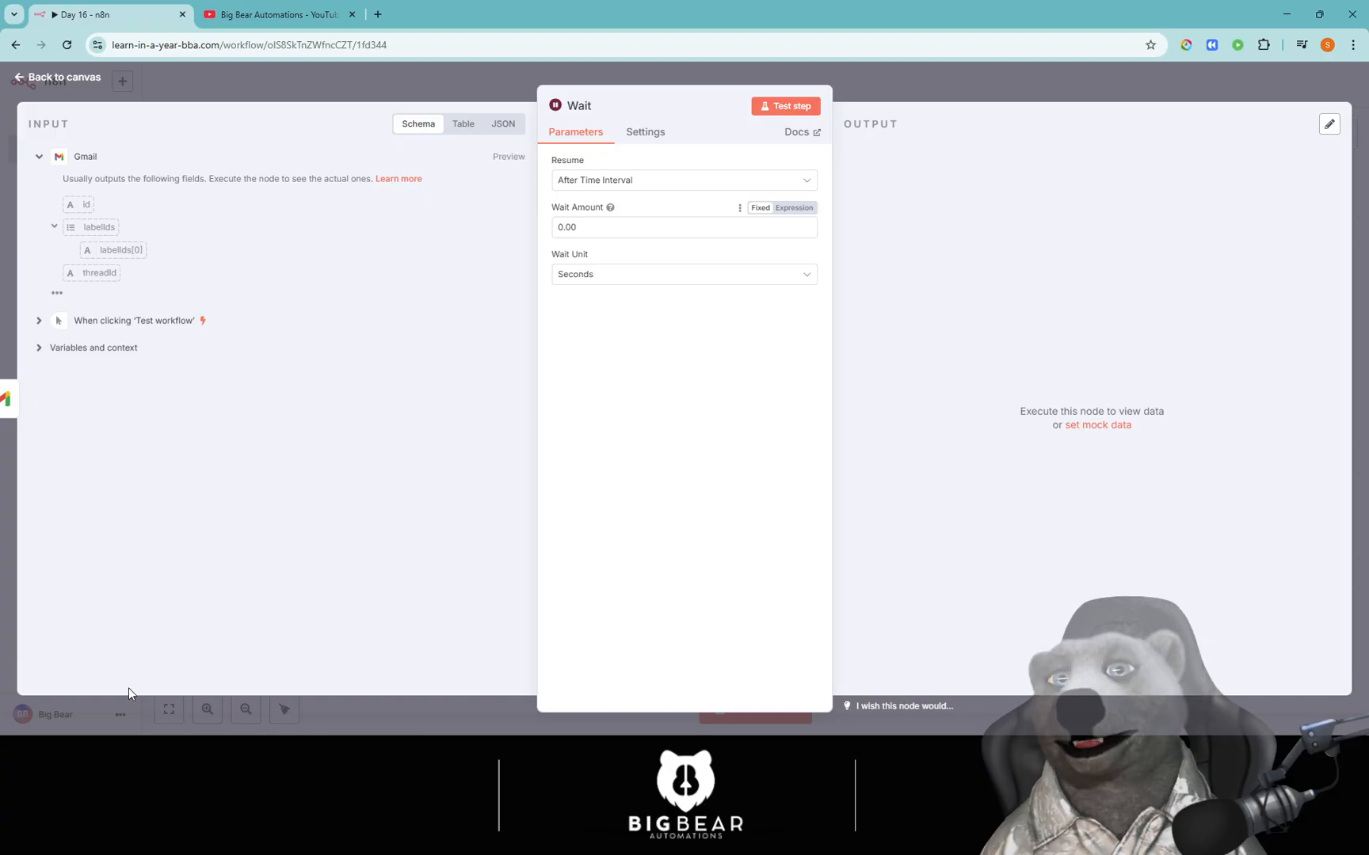
Set Resume to On Webhook Call with Authentication left at None.
{"action": "left_click", "coordinate": [596, 180]}
{"action": "left_click", "coordinate": [617, 299]}
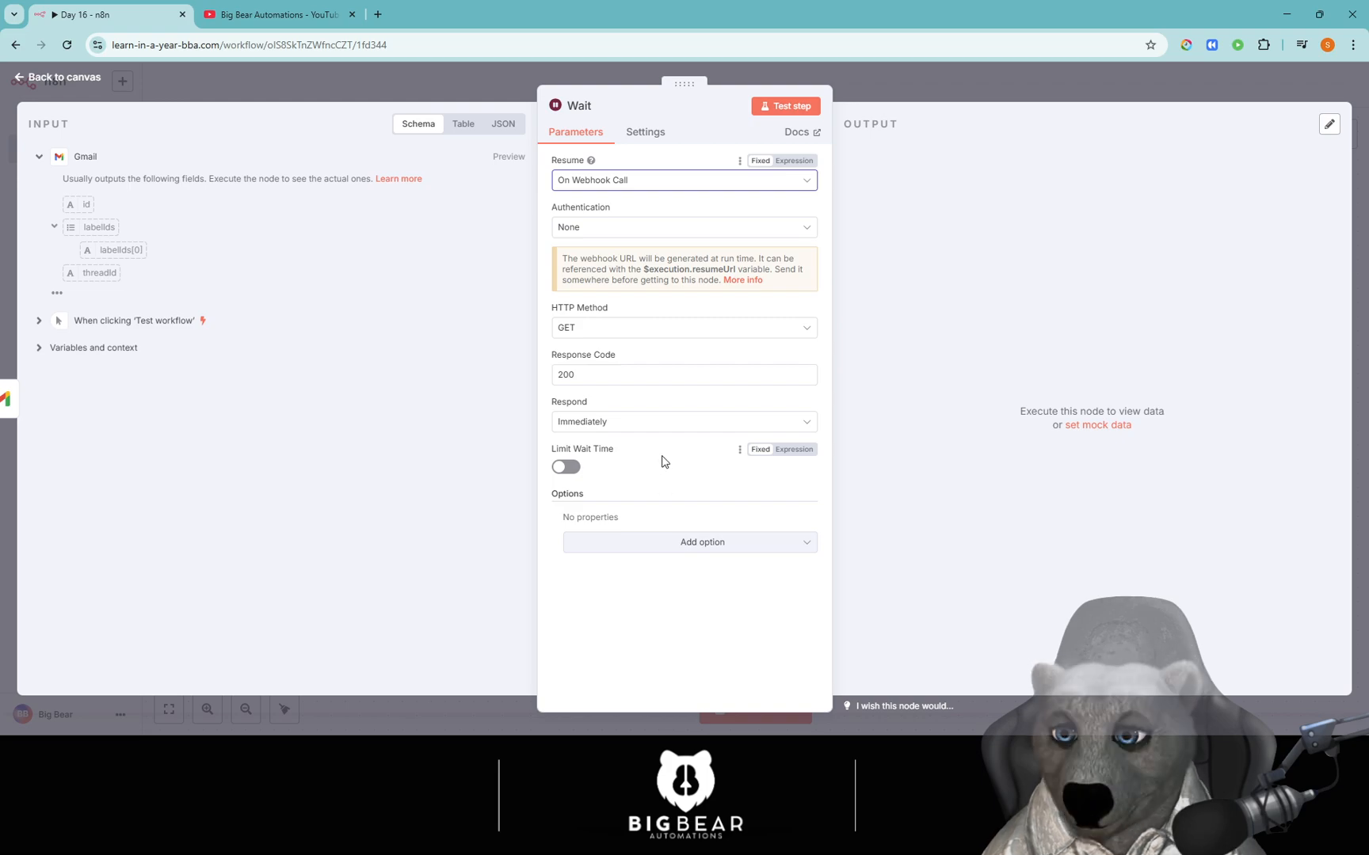
{"action": "left_click", "coordinate": [615, 227]}
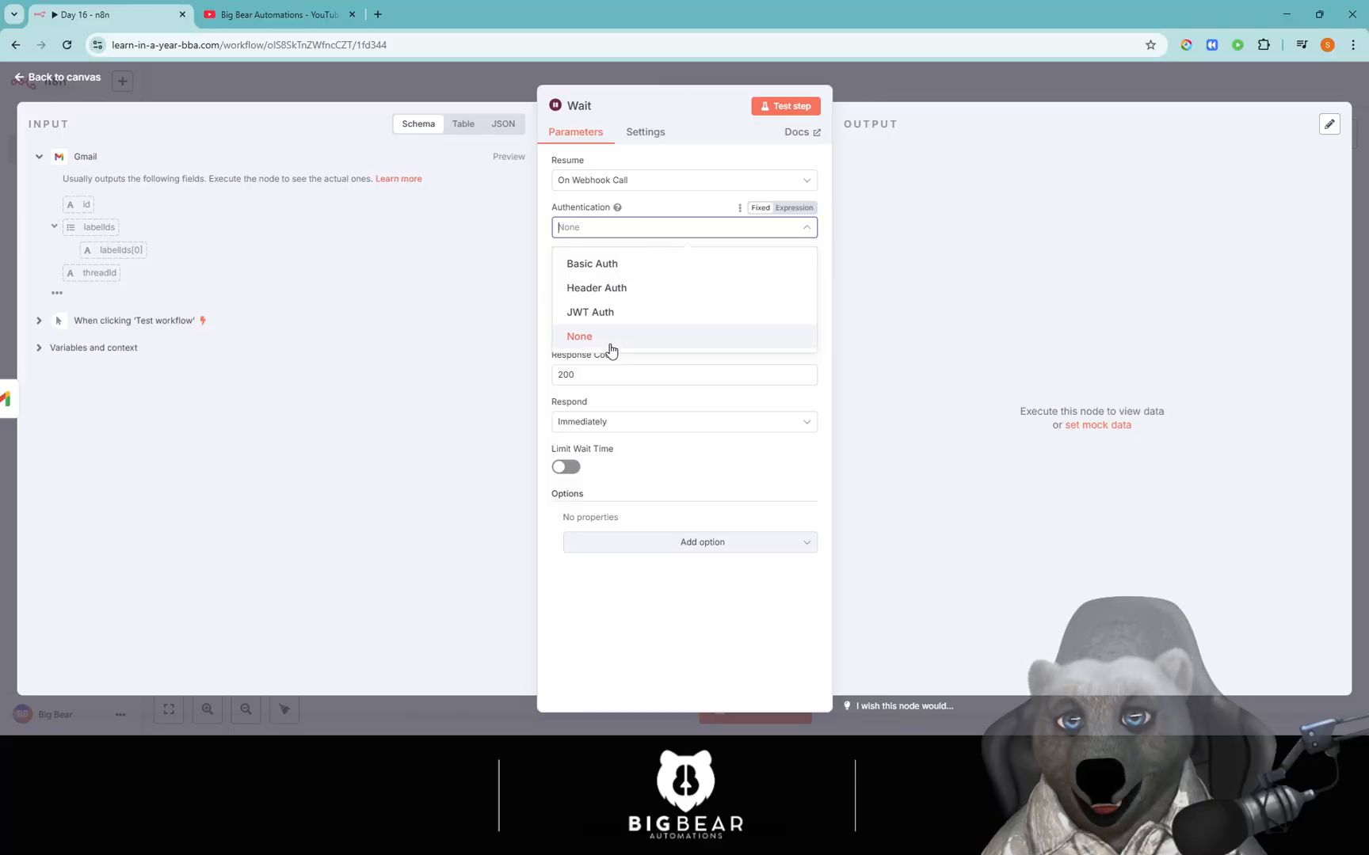
{"action": "left_click", "coordinate": [648, 207]}
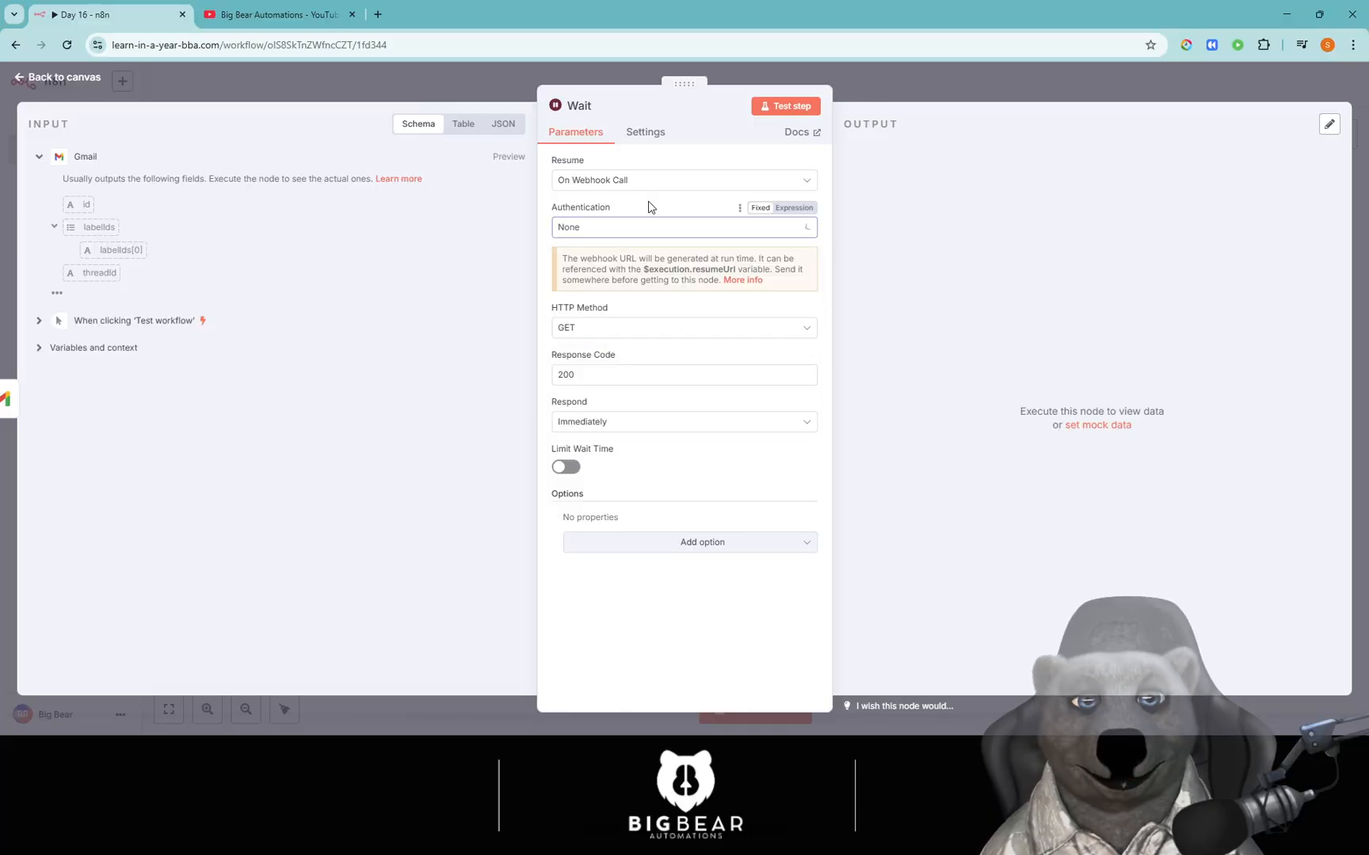
{"action": "double_click", "coordinate": [730, 258]}
{"action": "left_click", "coordinate": [766, 259]}
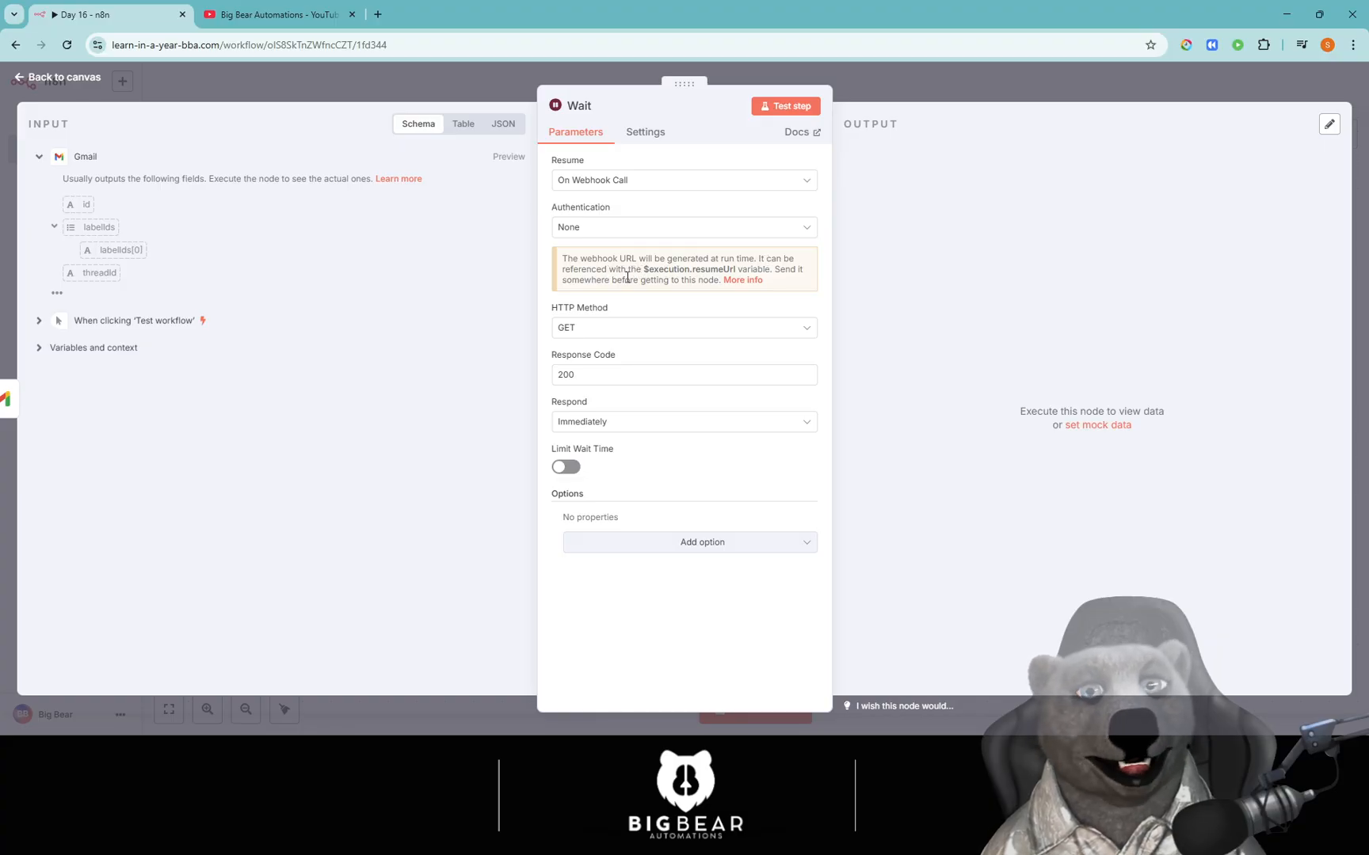
{"action": "left_click_drag", "start_coordinate": [648, 269], "coordinate": [654, 269]}
{"action": "left_click_drag", "start_coordinate": [652, 269], "coordinate": [724, 268]}
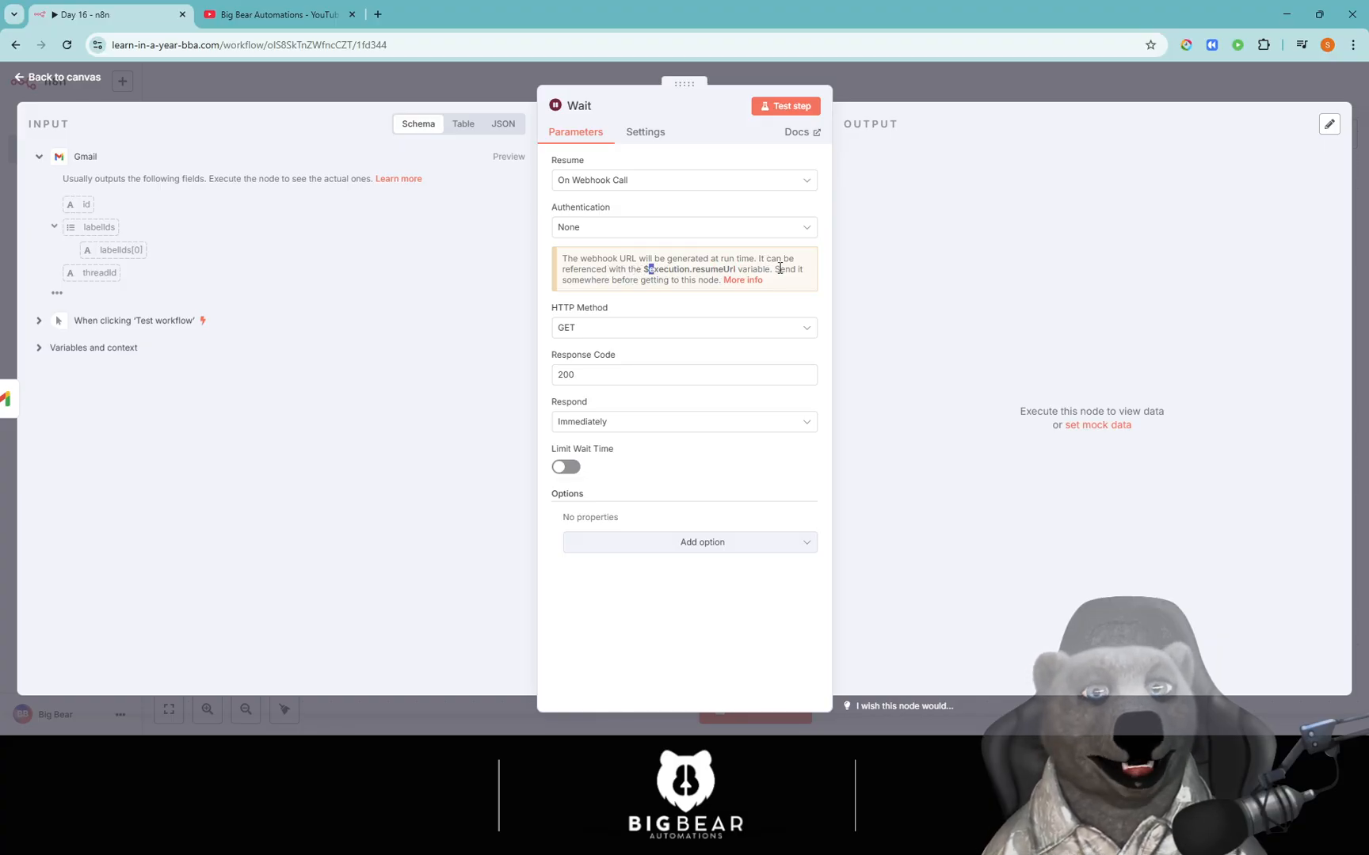
{"action": "left_click_drag", "start_coordinate": [622, 282], "coordinate": [685, 282]}
{"action": "left_click", "coordinate": [652, 313]}
Keep Respond Immediately and enable Limit Wait Time at 1.00 Seconds.
{"action": "left_click", "coordinate": [634, 420]}
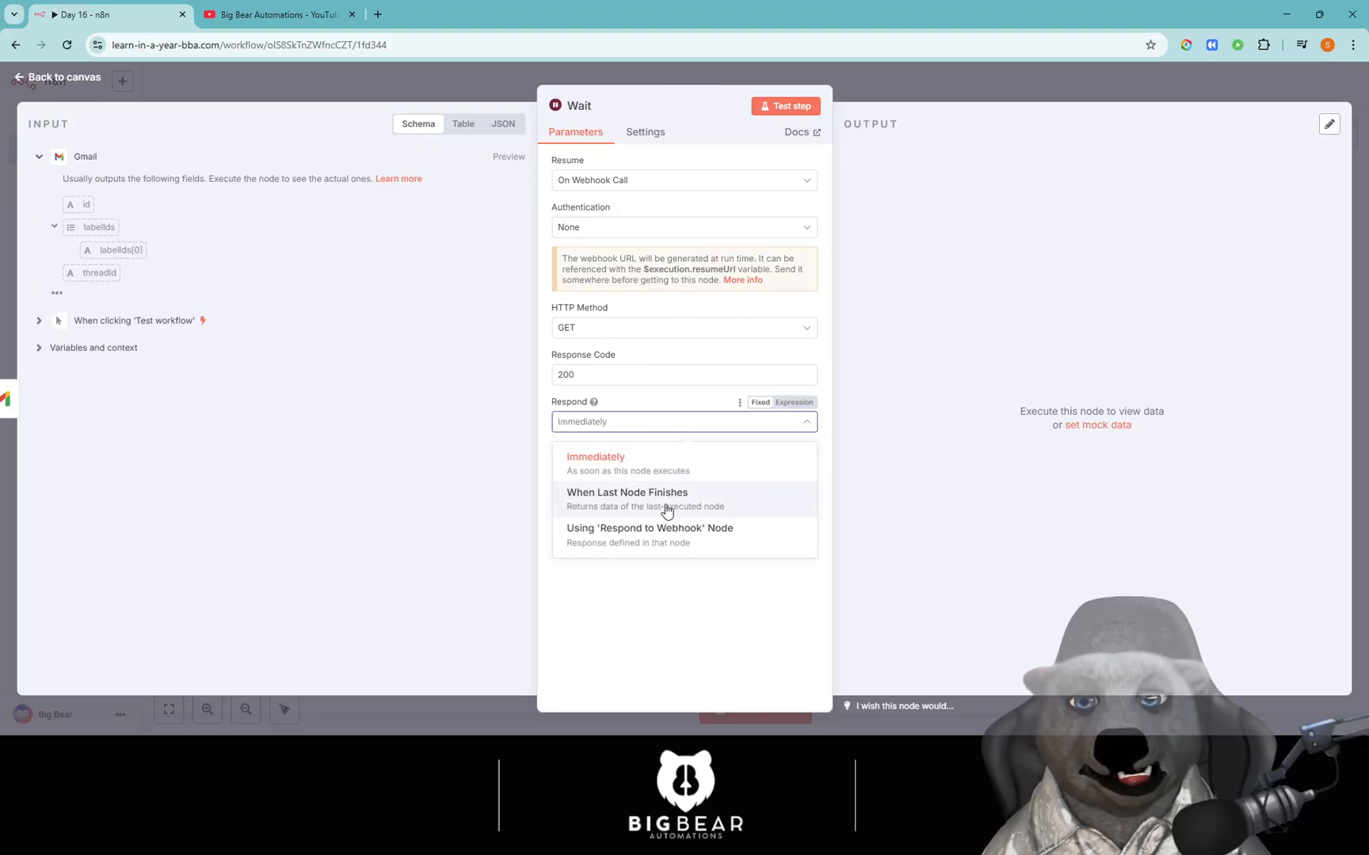
{"action": "left_click", "coordinate": [675, 649]}
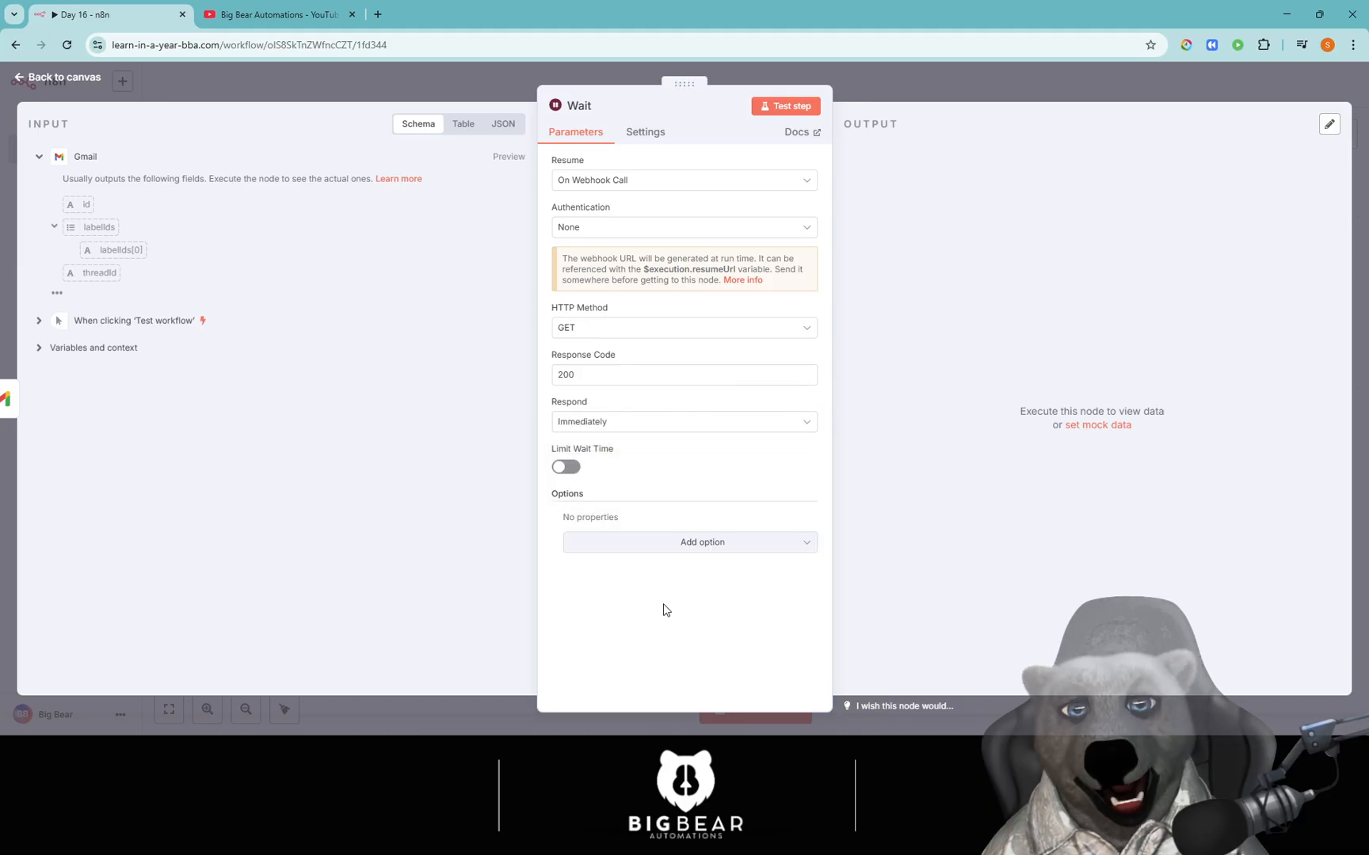
{"action": "left_click", "coordinate": [565, 467]}
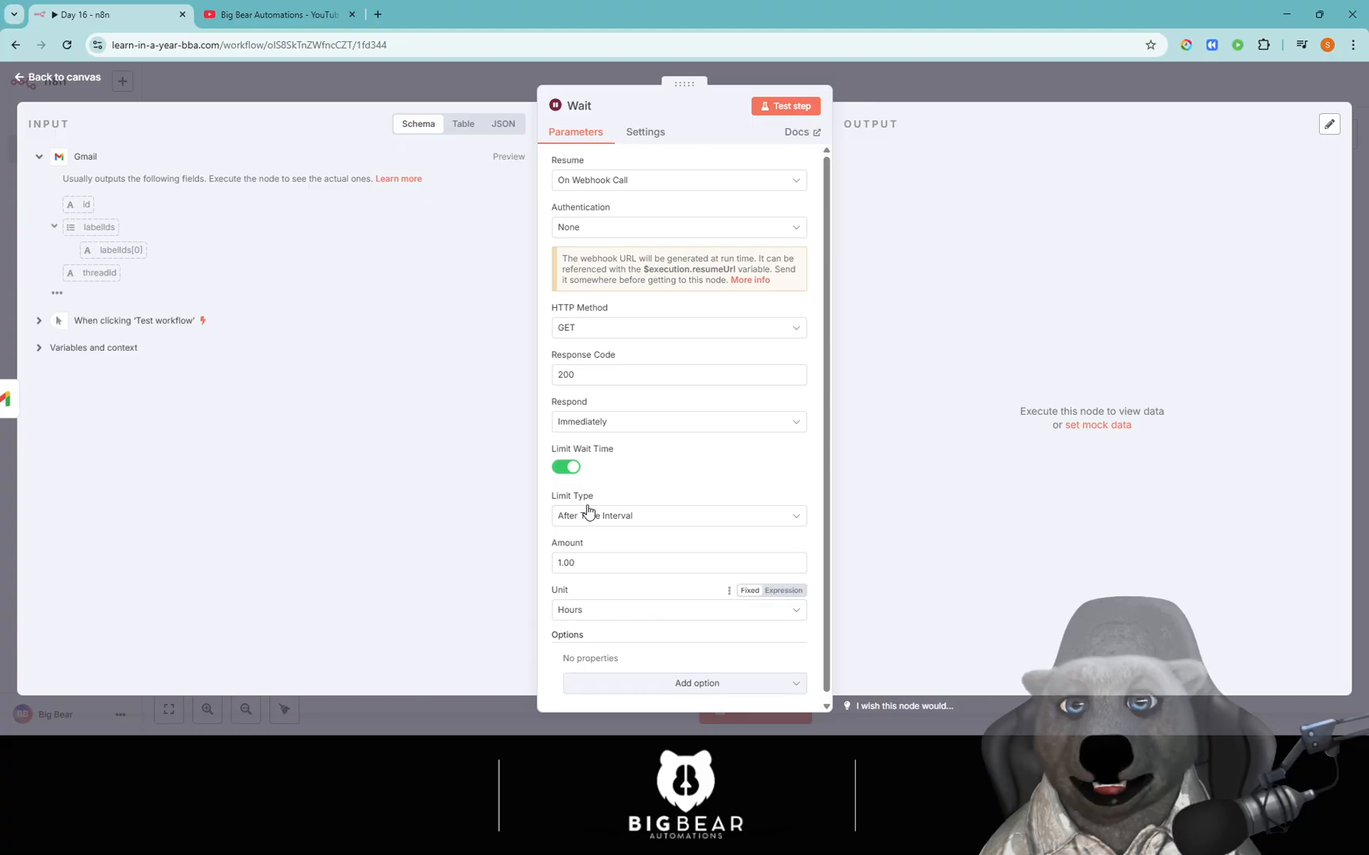
{"action": "scroll", "coordinate": [616, 475], "scroll_direction": "down", "scroll_amount": 1}
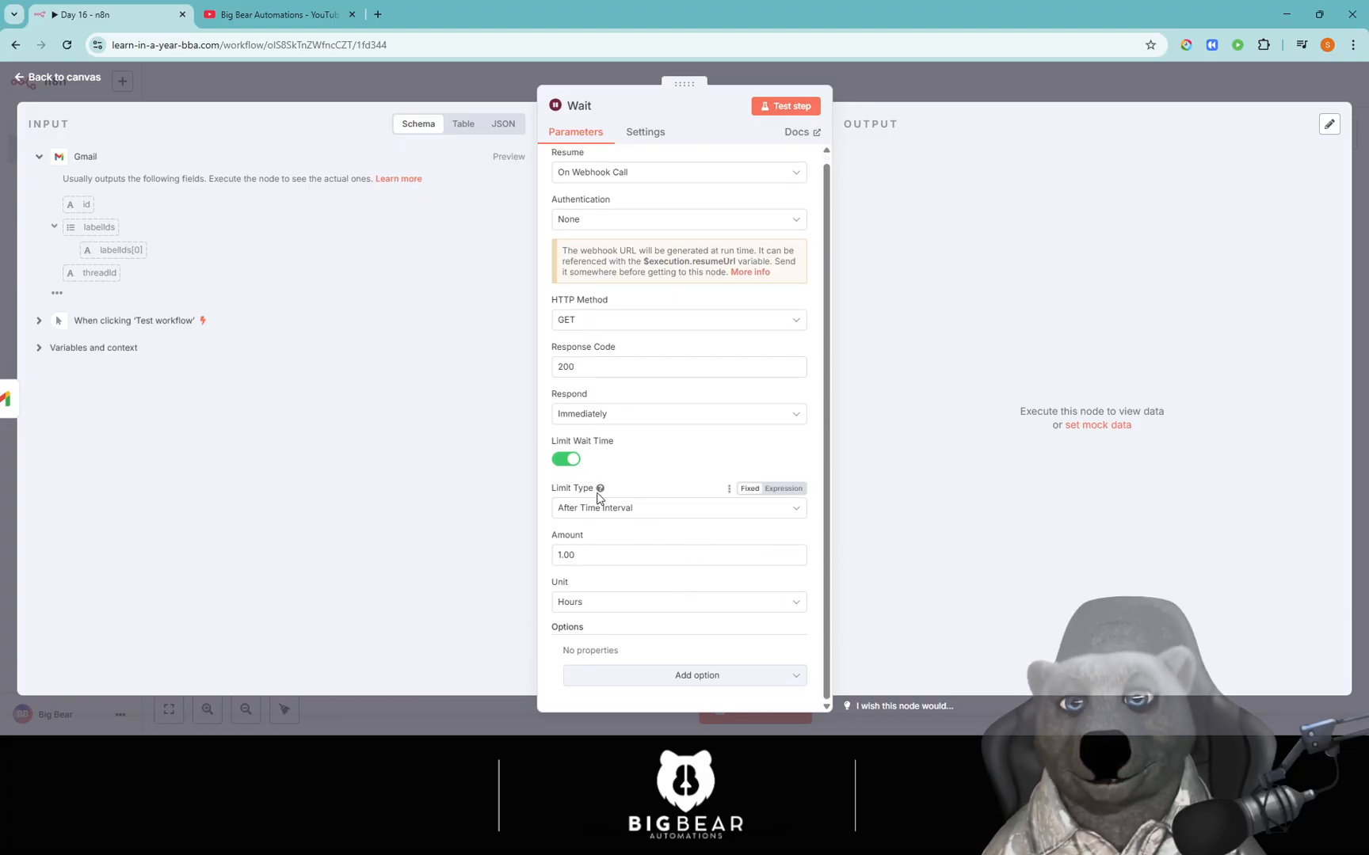
{"action": "mouse_move", "coordinate": [598, 496]}
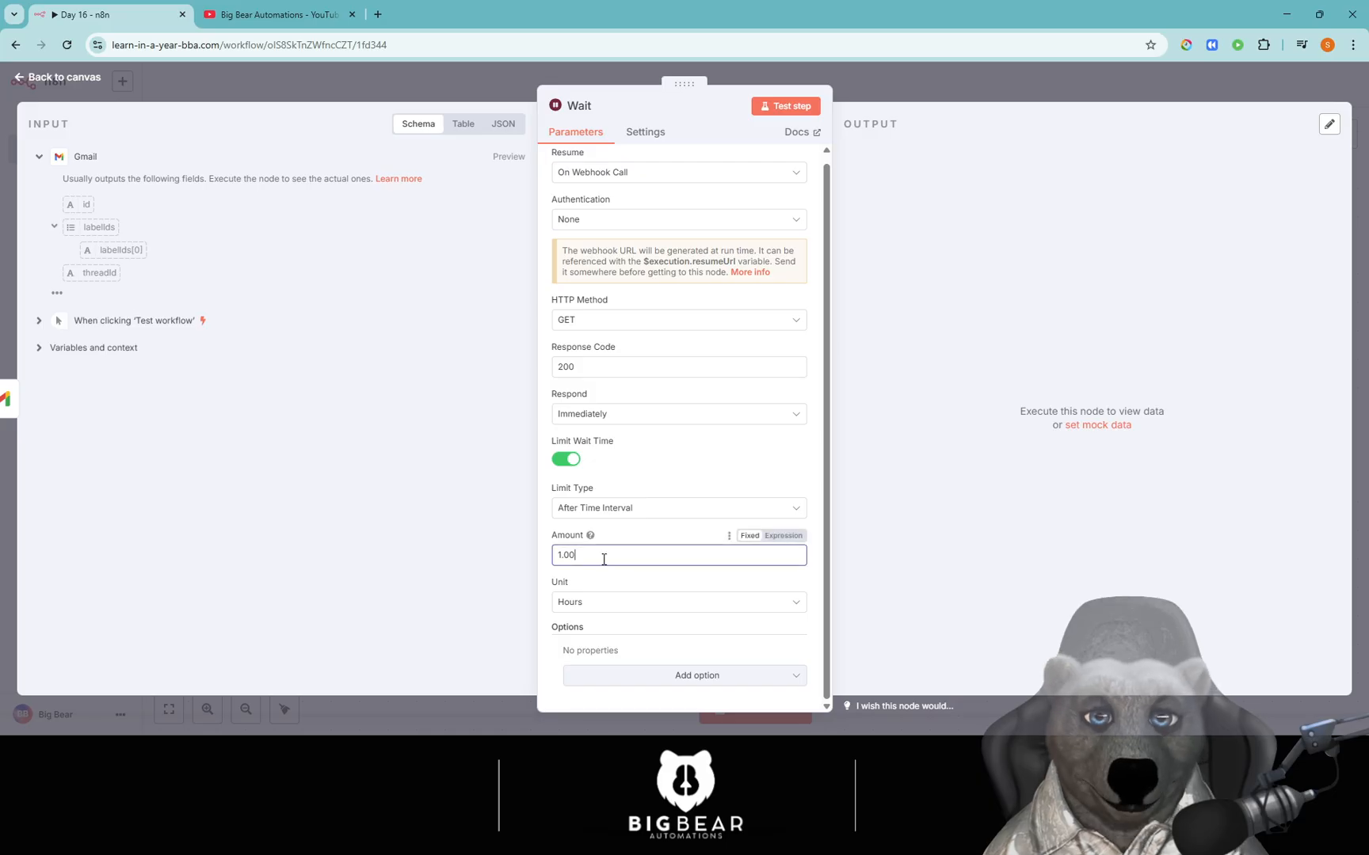
{"action": "left_click", "coordinate": [596, 602]}
{"action": "left_click", "coordinate": [595, 640]}
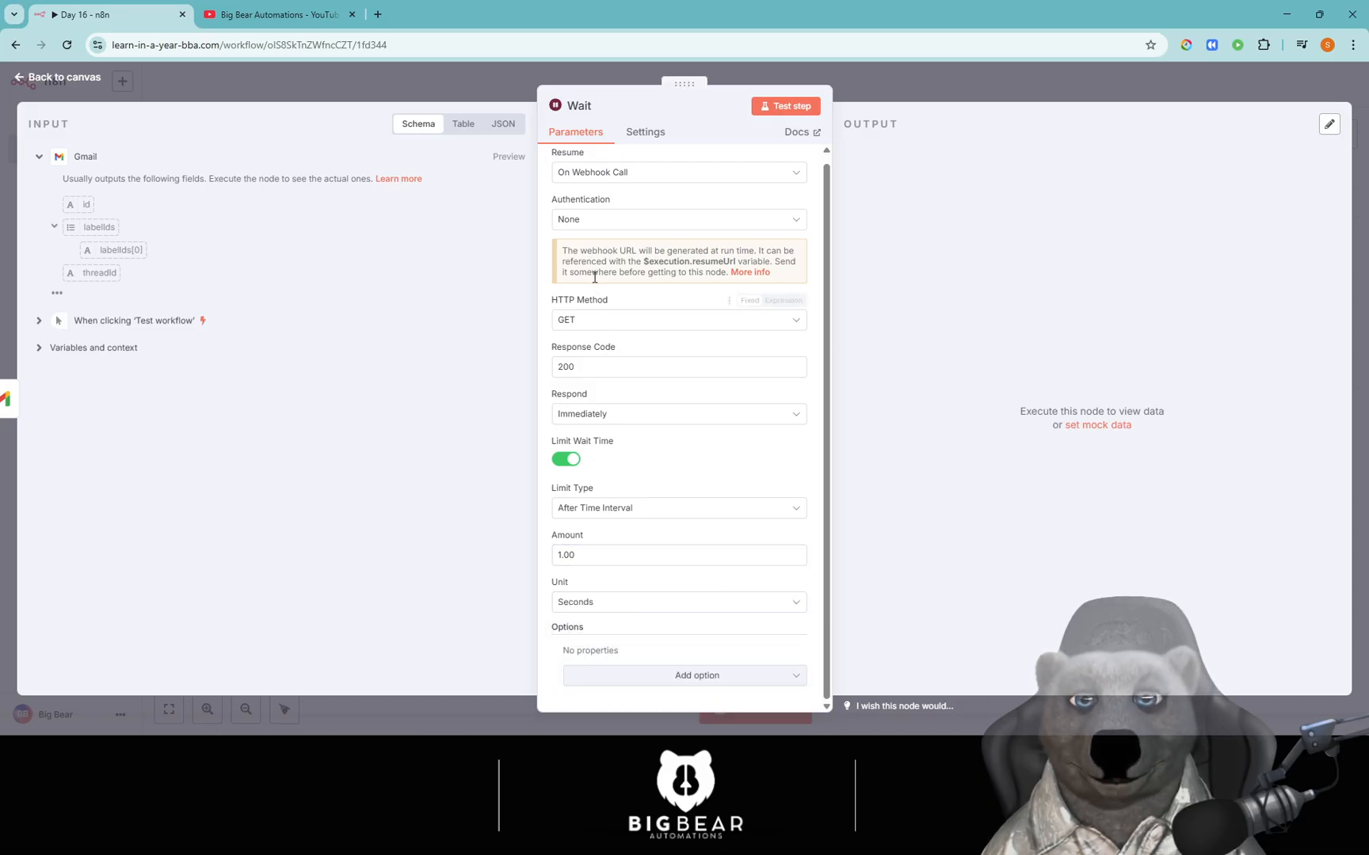
{"action": "left_click", "coordinate": [630, 185]}
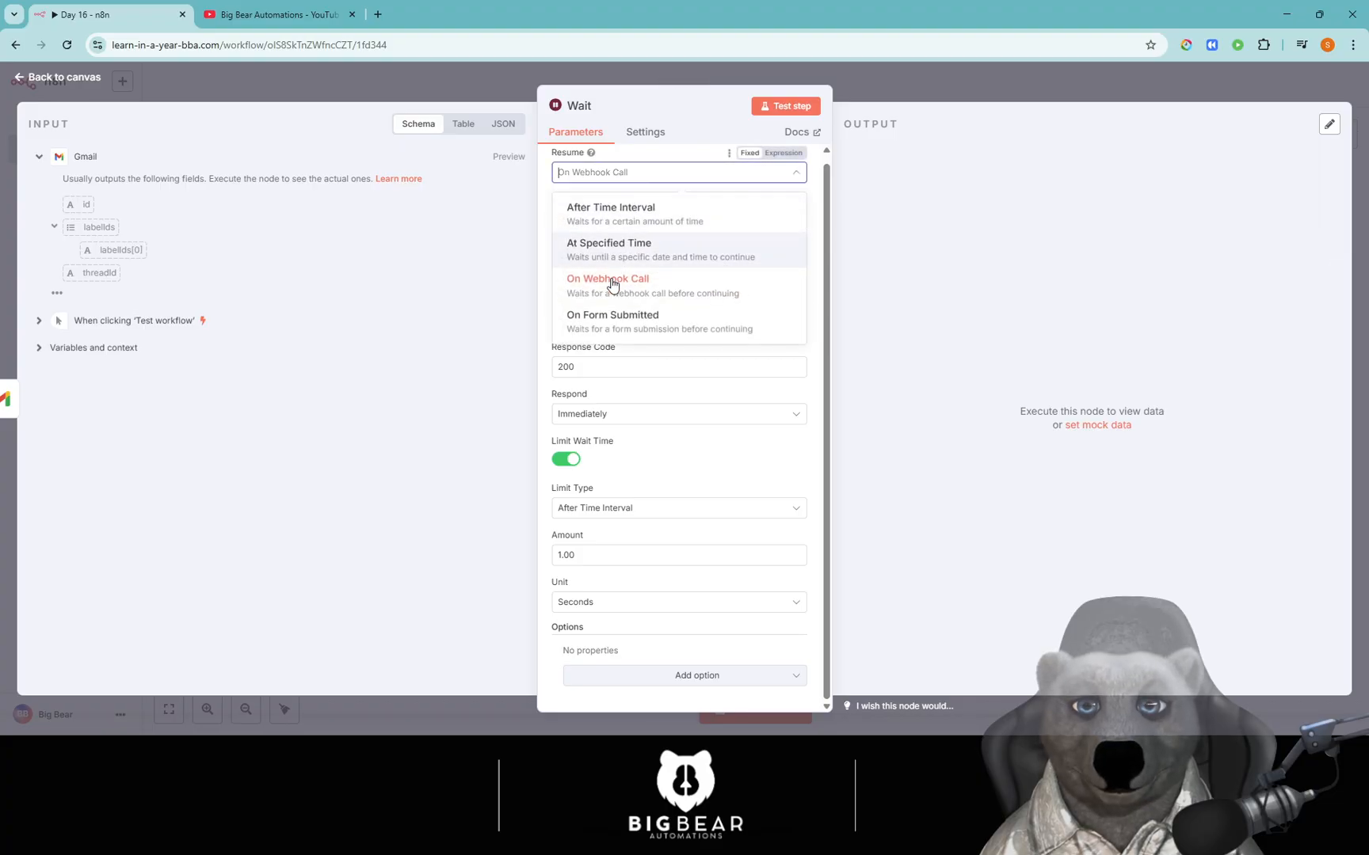
Set Resume to On Form Submitted with form title and description 'test'.
{"action": "left_click", "coordinate": [598, 341]}
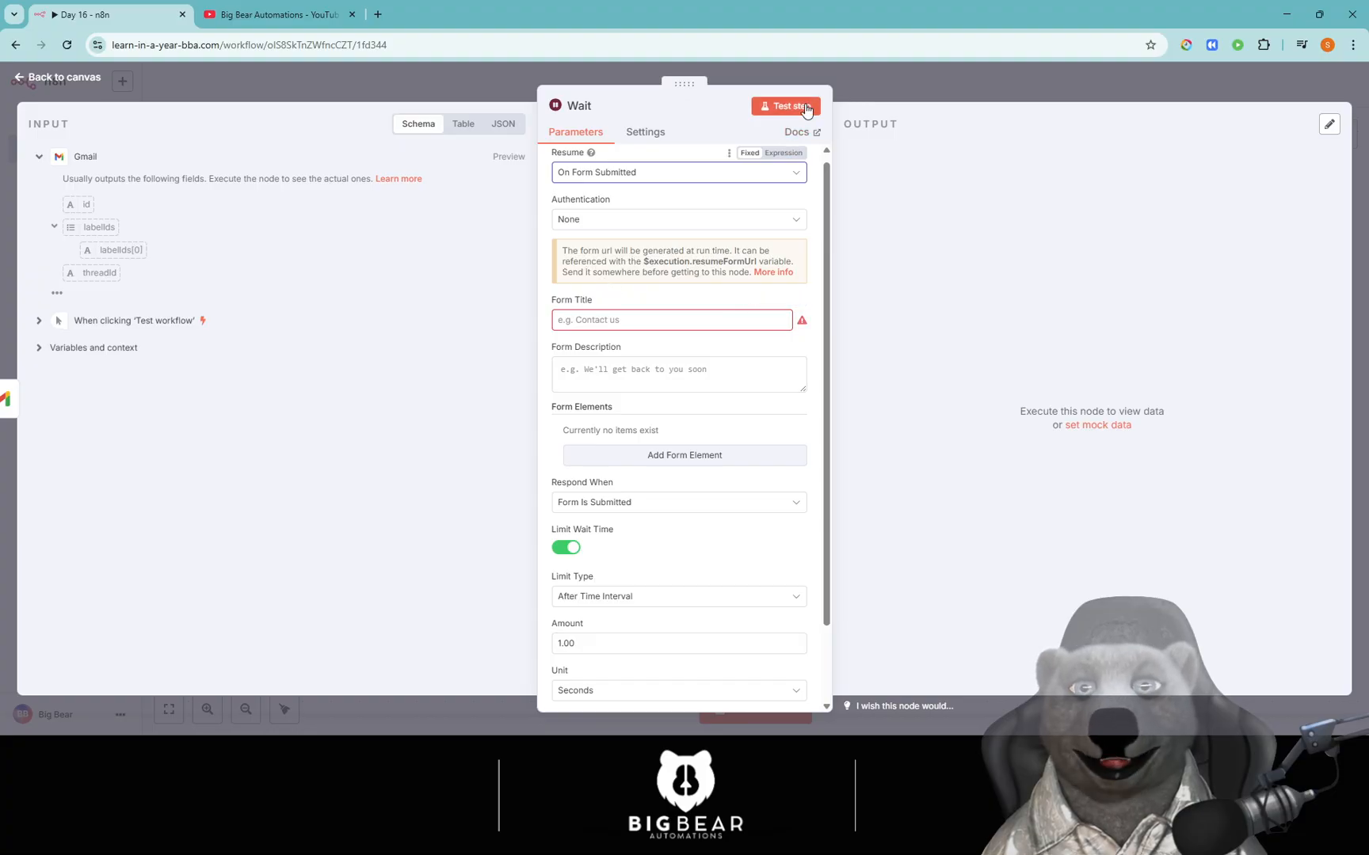
{"action": "left_click", "coordinate": [623, 321]}
{"action": "type", "text": "test"}
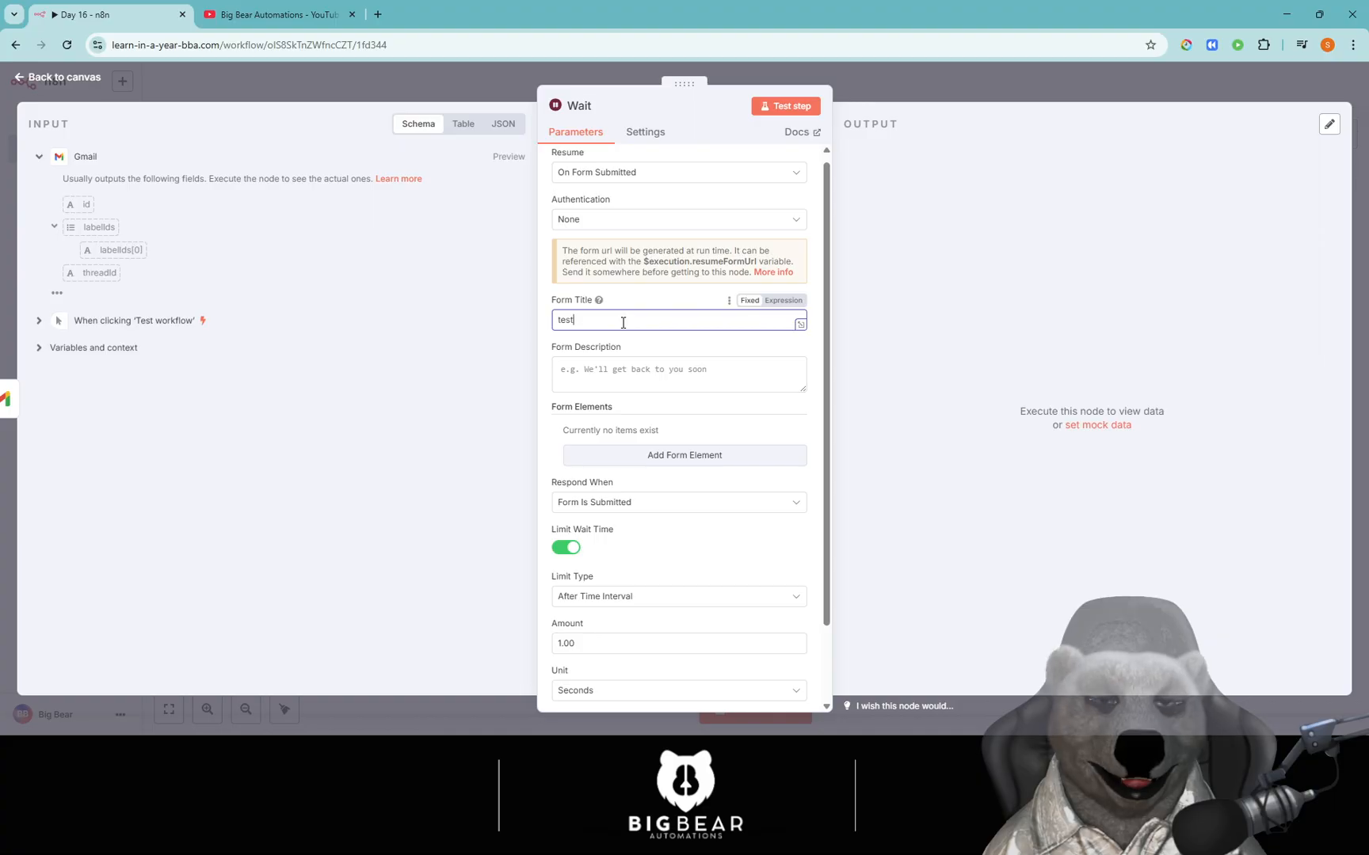
{"action": "left_click", "coordinate": [612, 380]}
{"action": "type", "text": "test"}
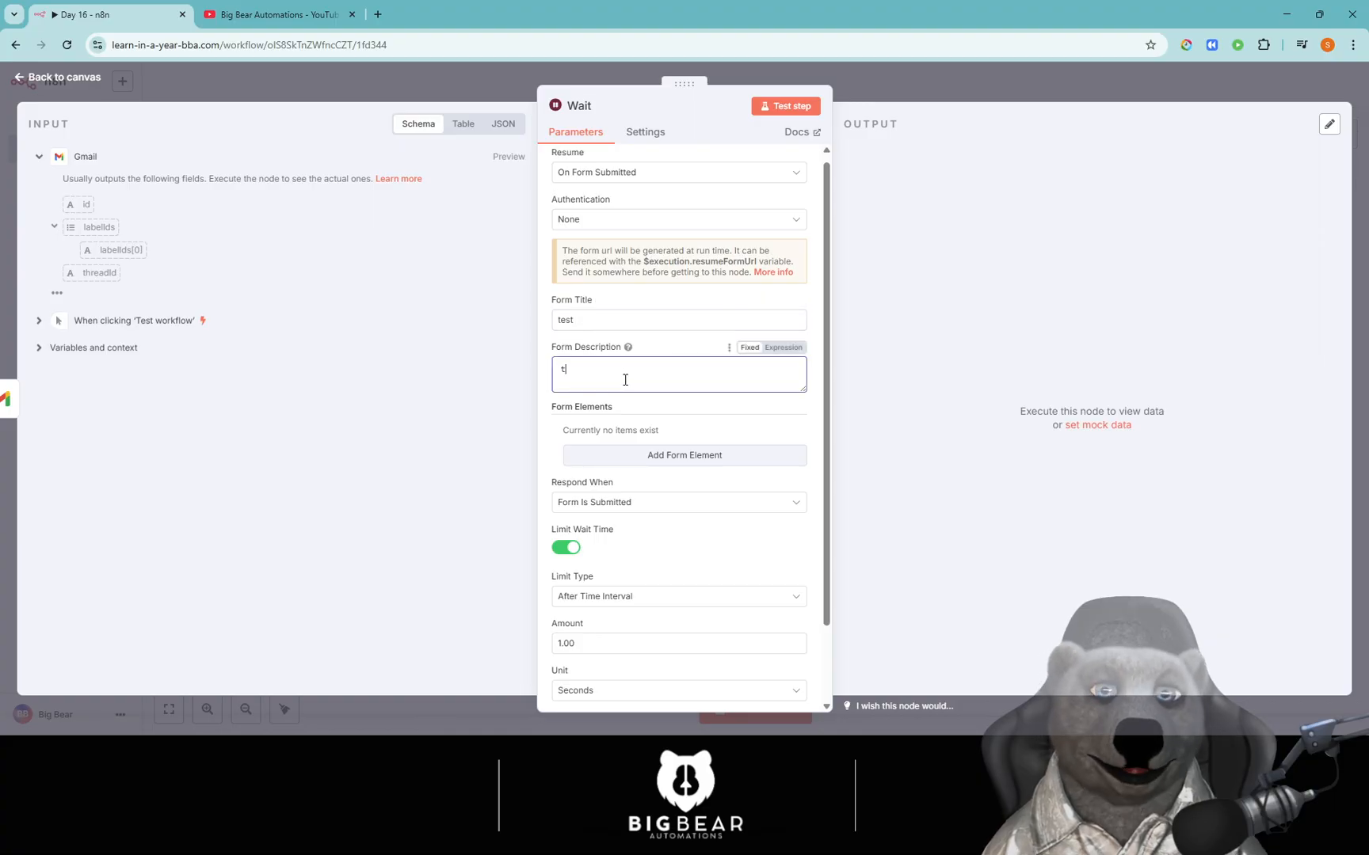
Add a text form field with placeholder 'test' and test-run the Wait step.
{"action": "left_click", "coordinate": [702, 456]}
{"action": "left_click", "coordinate": [646, 451]}
{"action": "type", "text": "ts"}
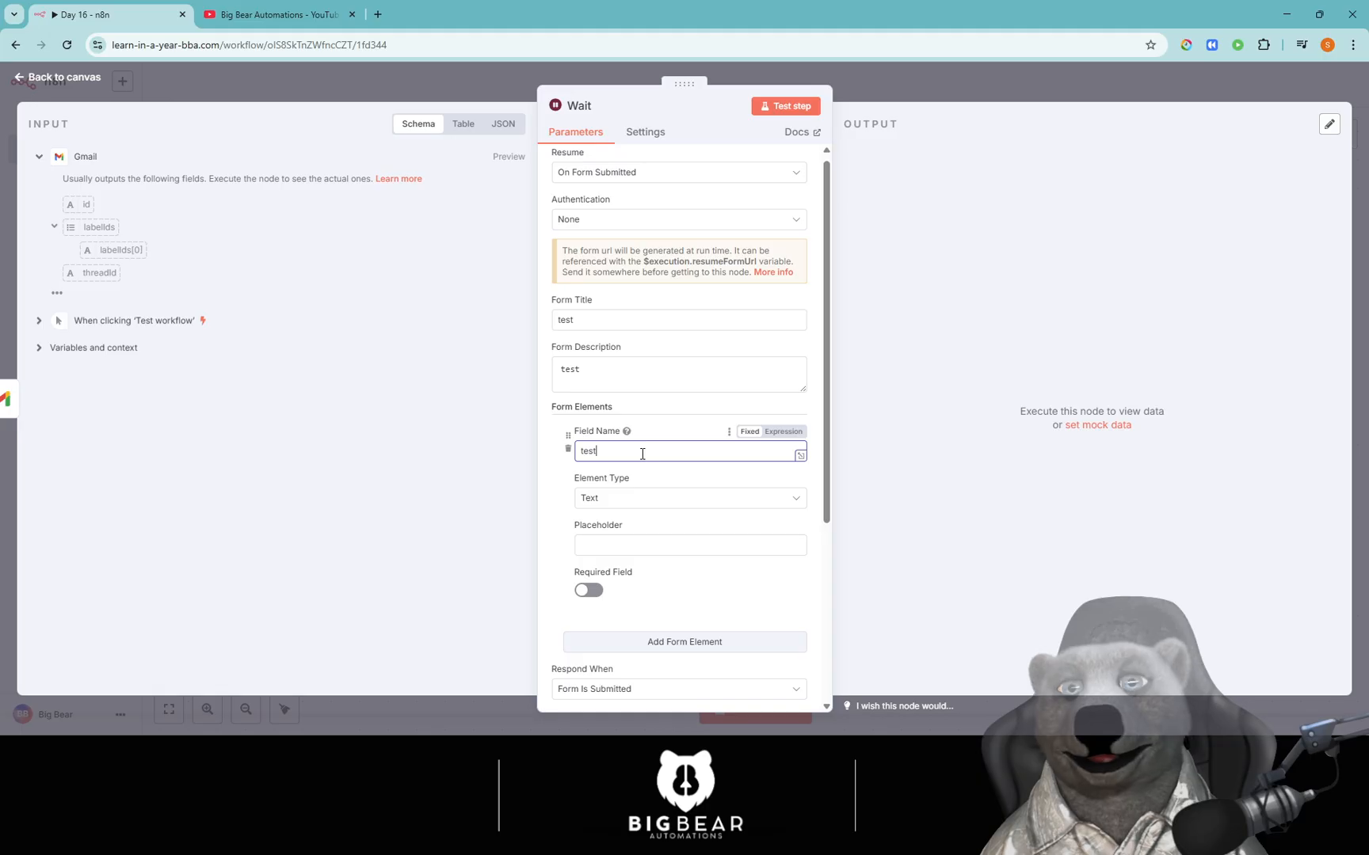
{"action": "left_click", "coordinate": [639, 544]}
{"action": "type", "text": "test"}
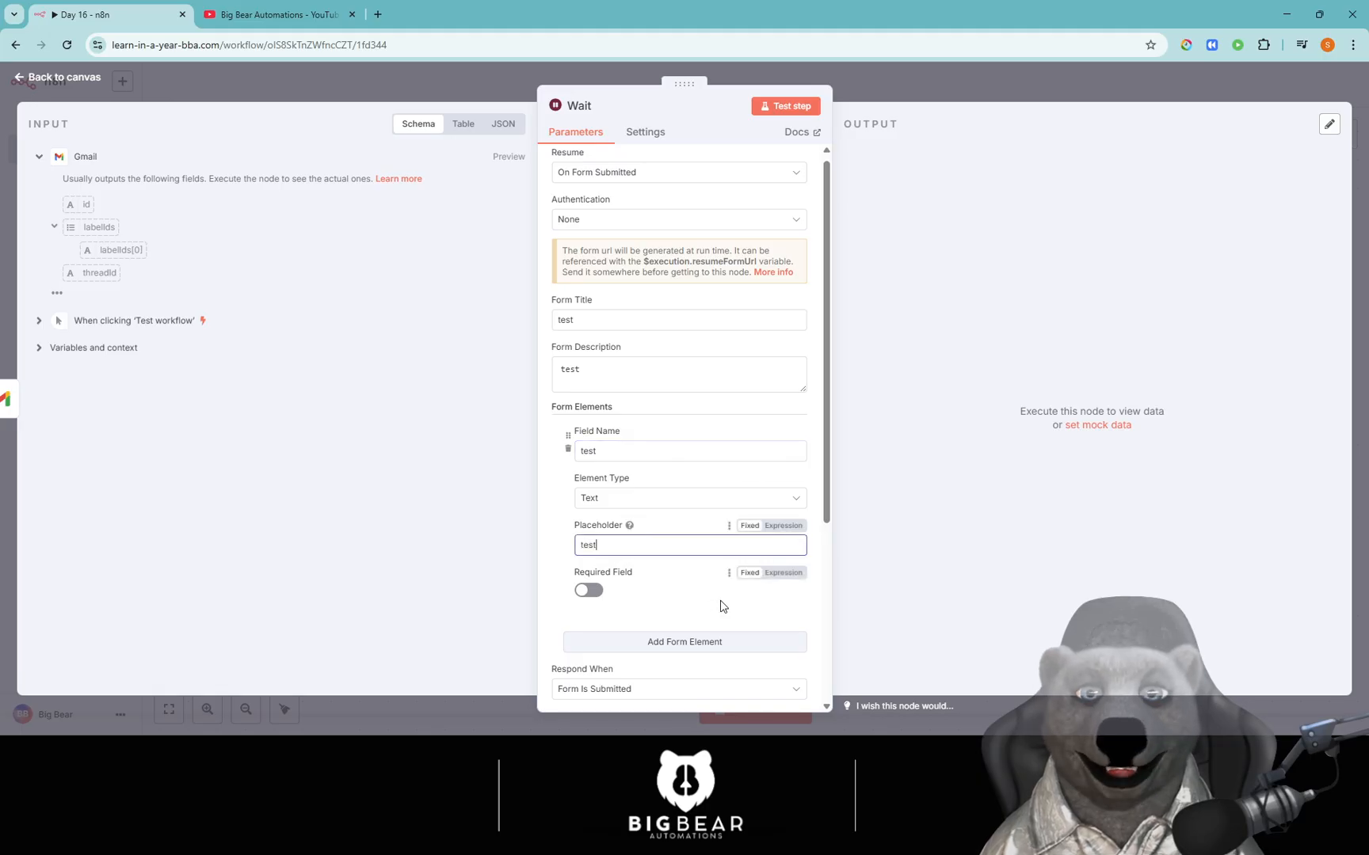
{"action": "left_click", "coordinate": [703, 601]}
{"action": "left_click", "coordinate": [762, 108]}
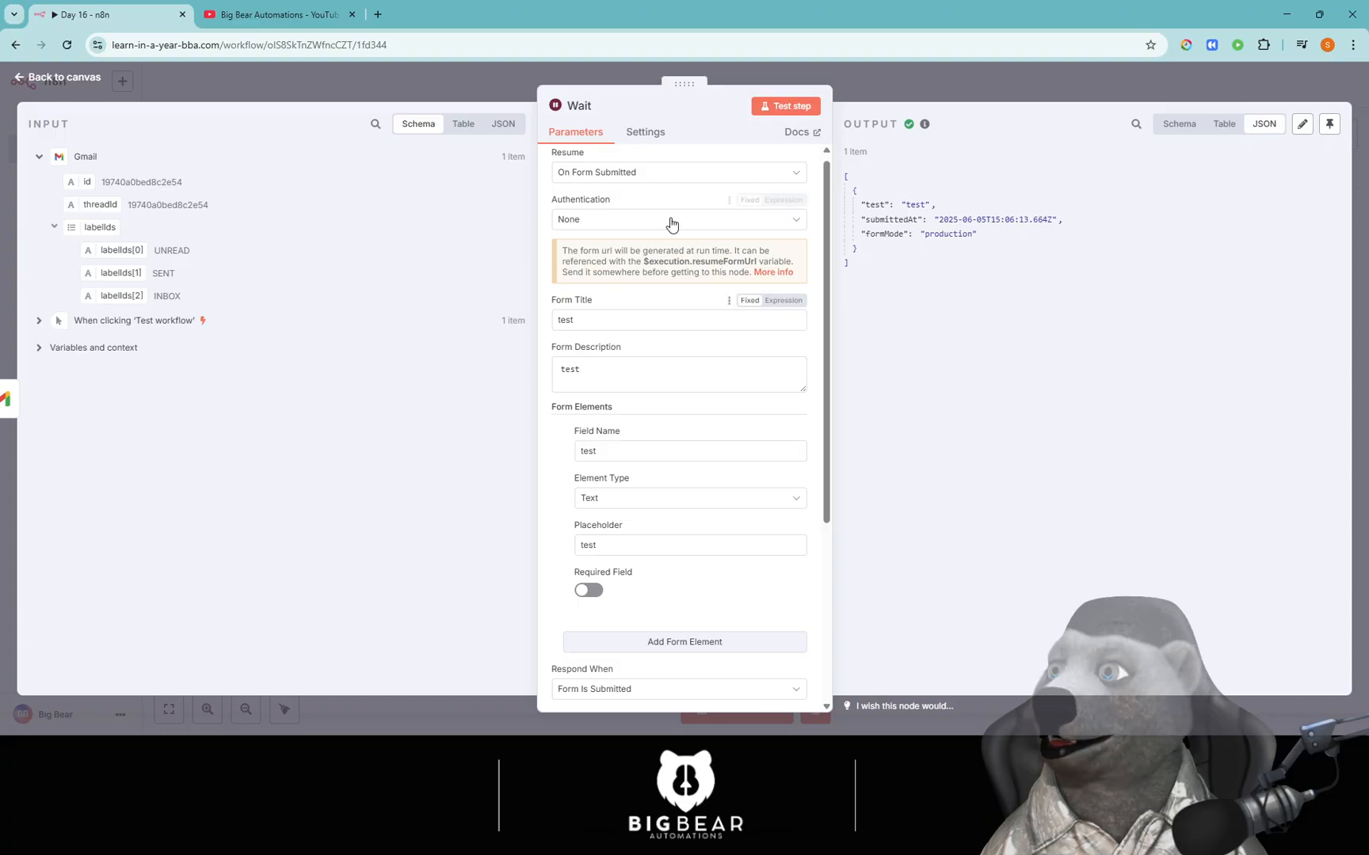
Switch Resume back to After Time Interval, showing 5.00 Seconds.
{"action": "left_click", "coordinate": [630, 172]}
{"action": "left_click", "coordinate": [617, 229]}
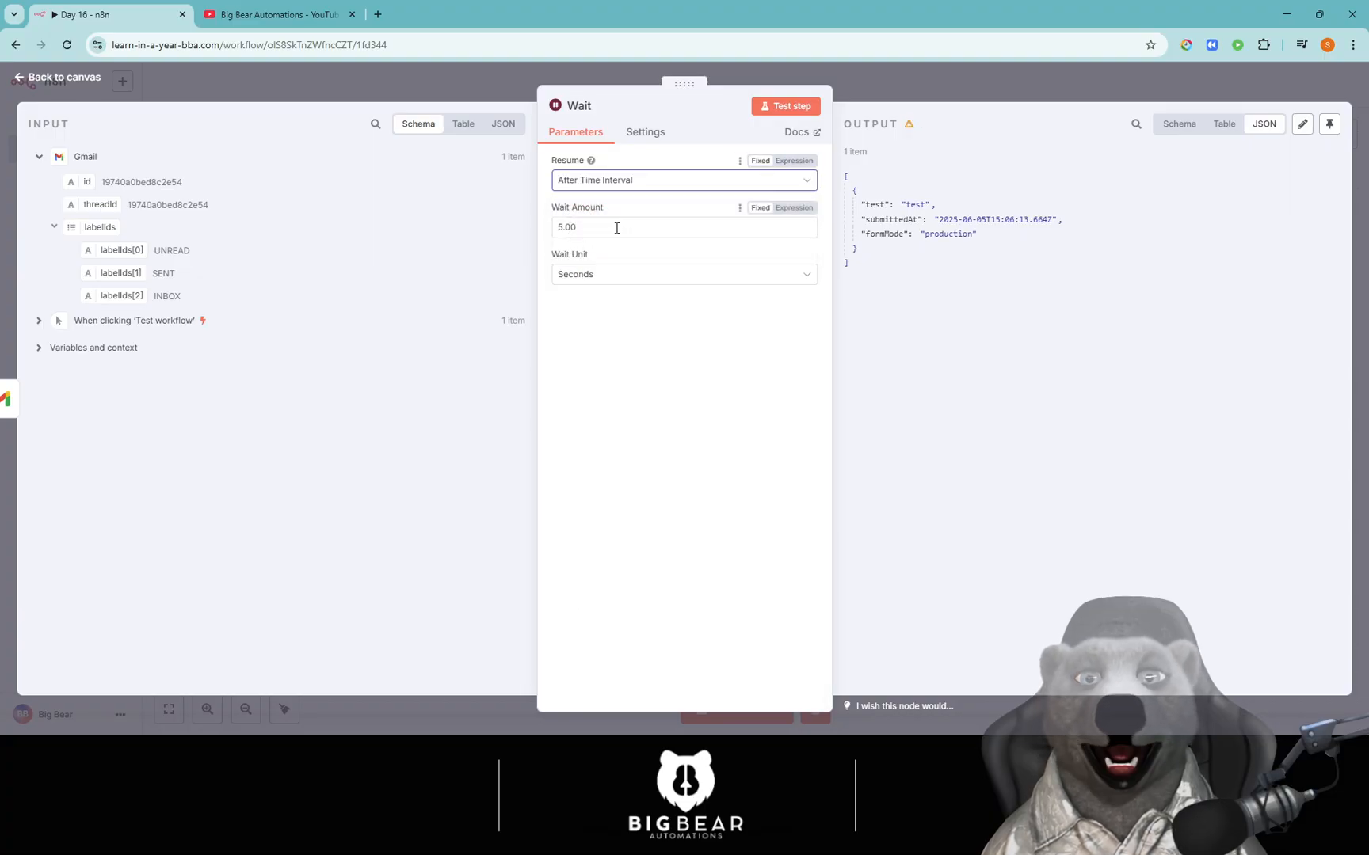
{"action": "left_click", "coordinate": [616, 188]}
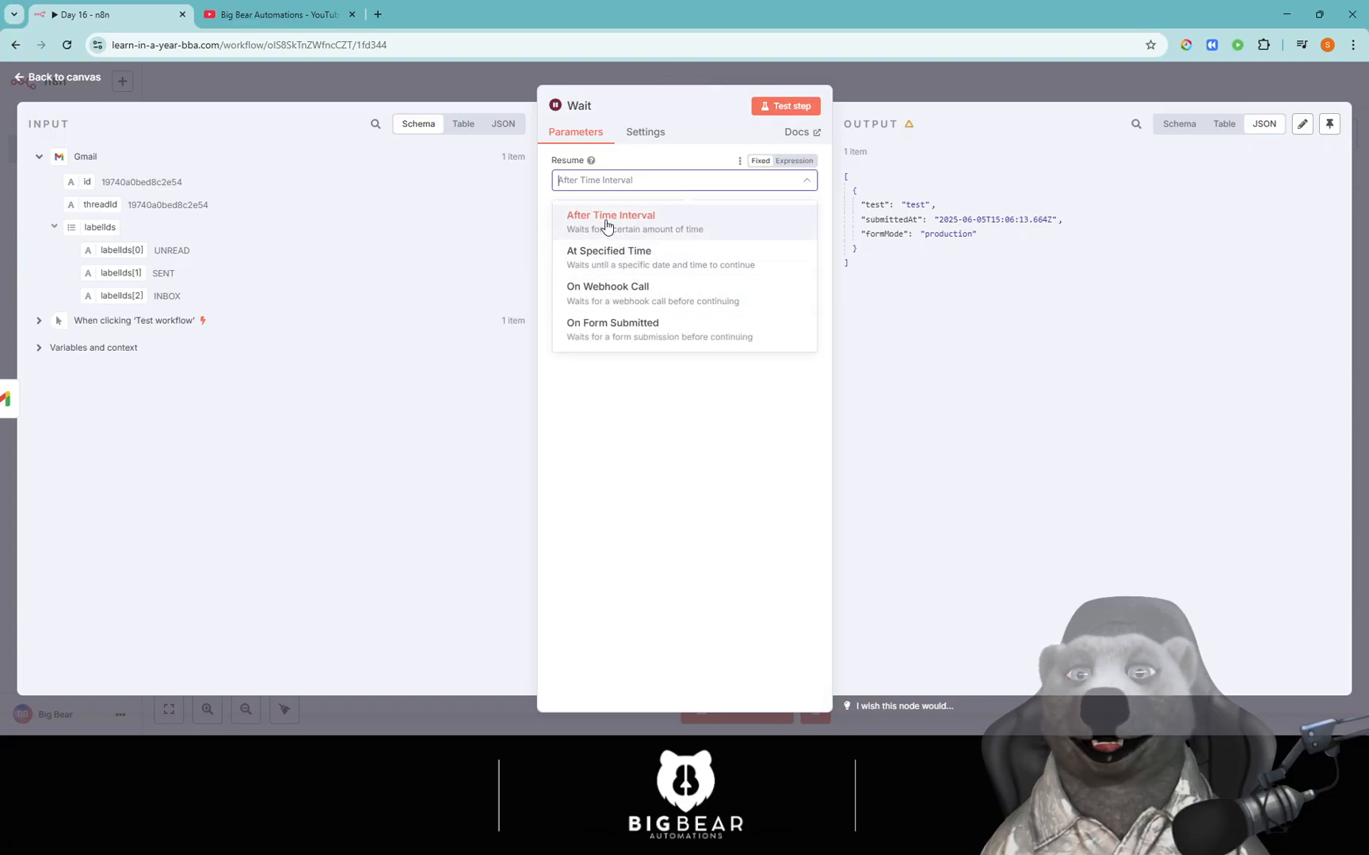
{"action": "left_click", "coordinate": [606, 222]}
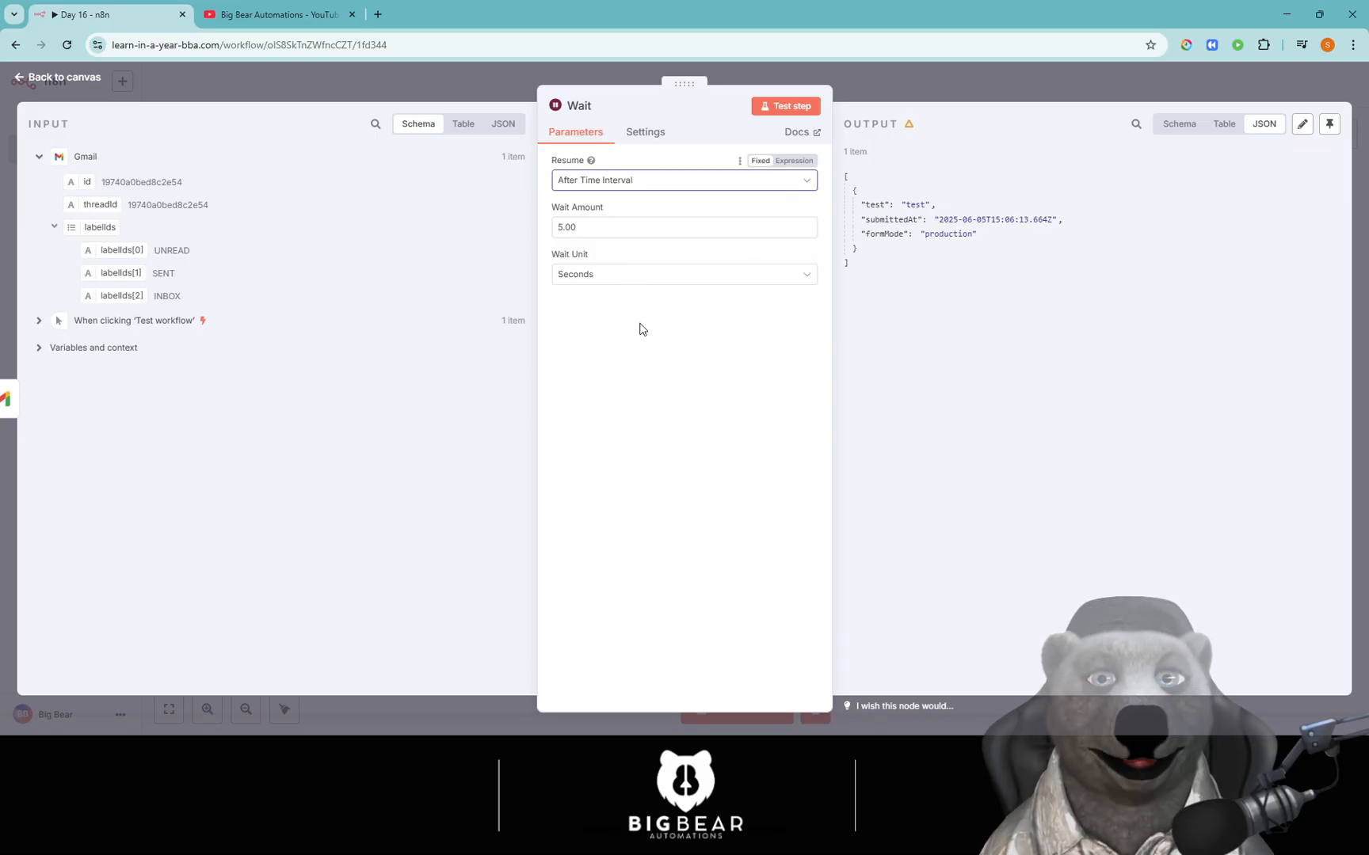
Return to the canvas and move the manual trigger node closer to the Gmail node.
{"action": "left_click", "coordinate": [507, 95]}
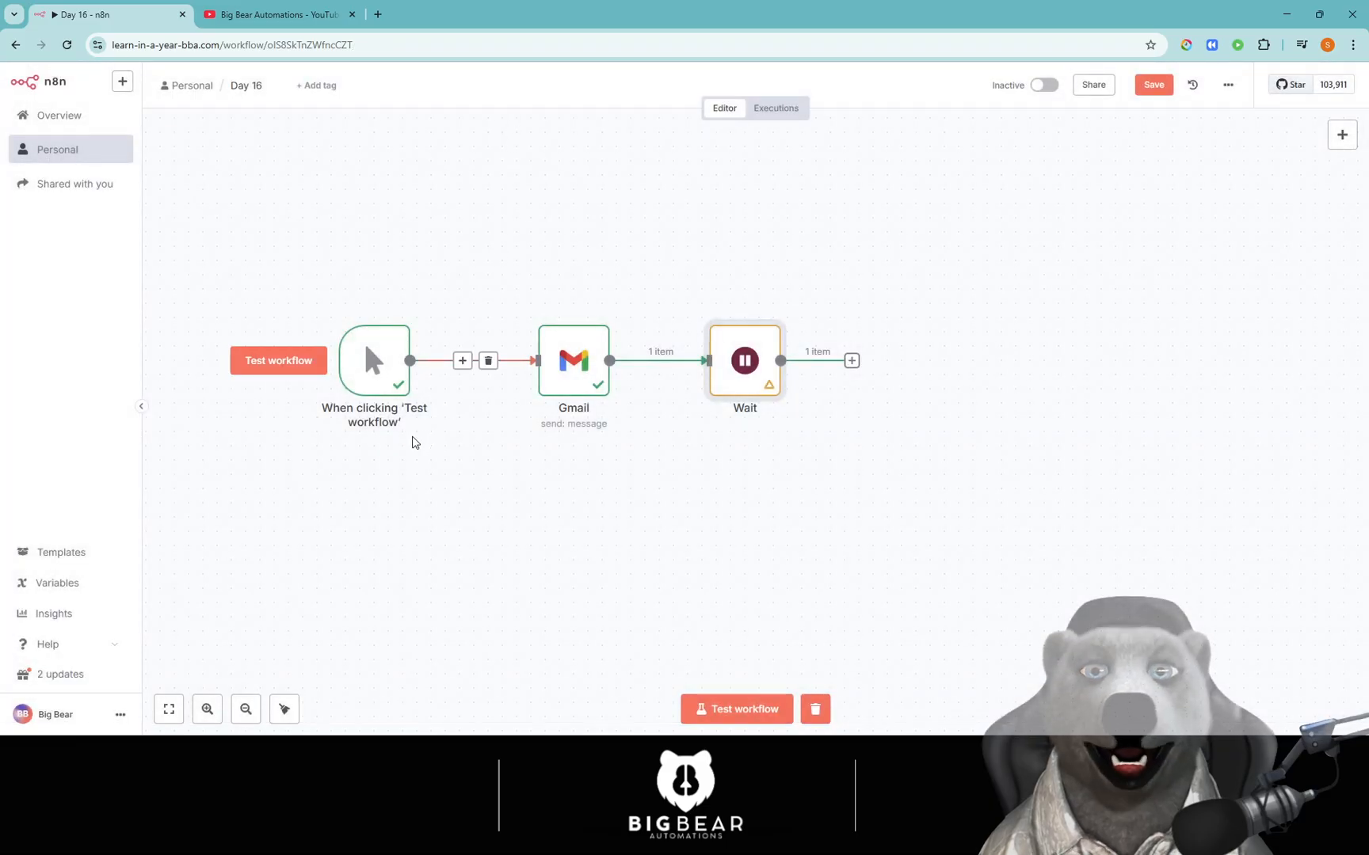
{"action": "left_click_drag", "start_coordinate": [363, 362], "coordinate": [420, 363]}
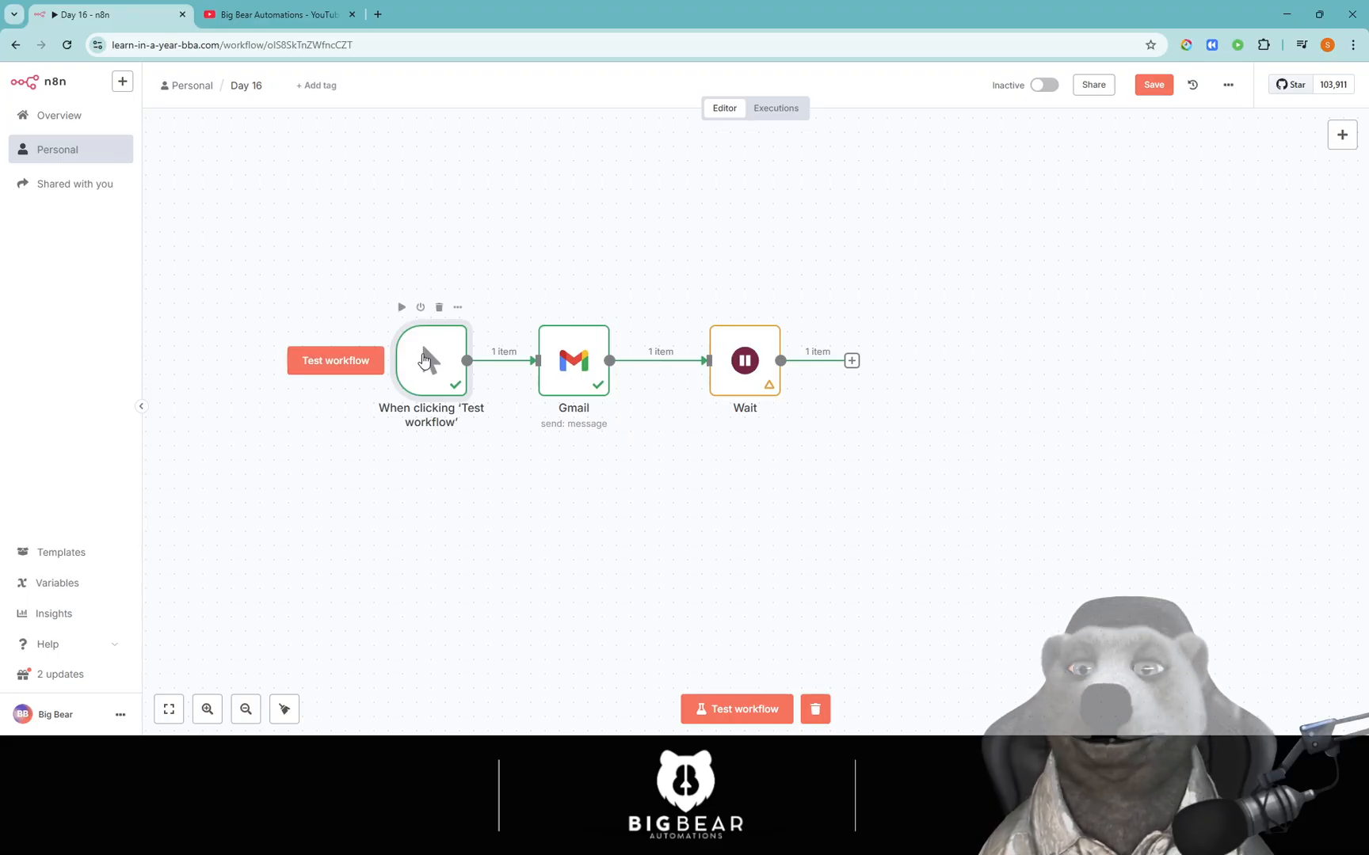
{"action": "left_click_drag", "start_coordinate": [425, 356], "coordinate": [411, 356]}
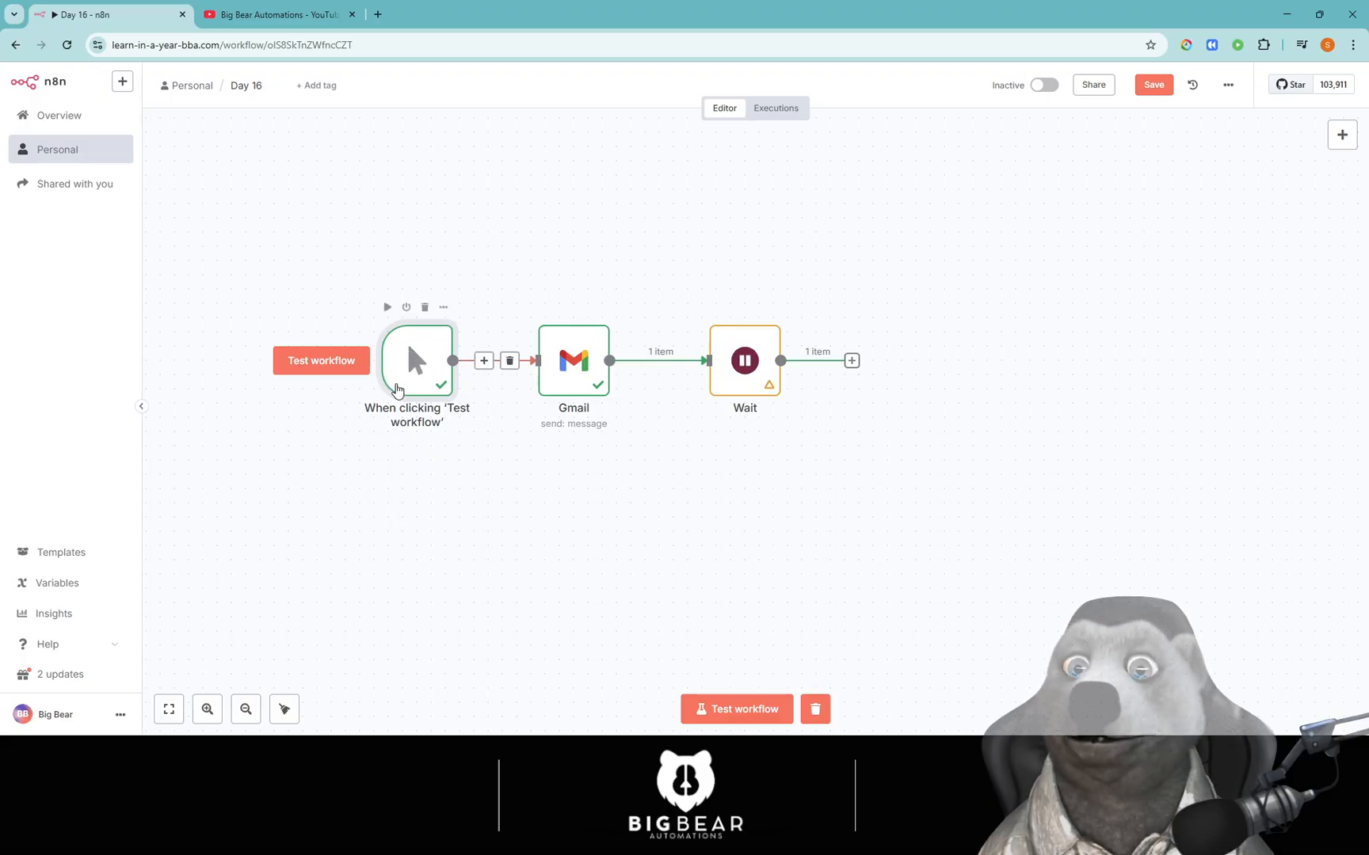
{"action": "left_click", "coordinate": [567, 383]}
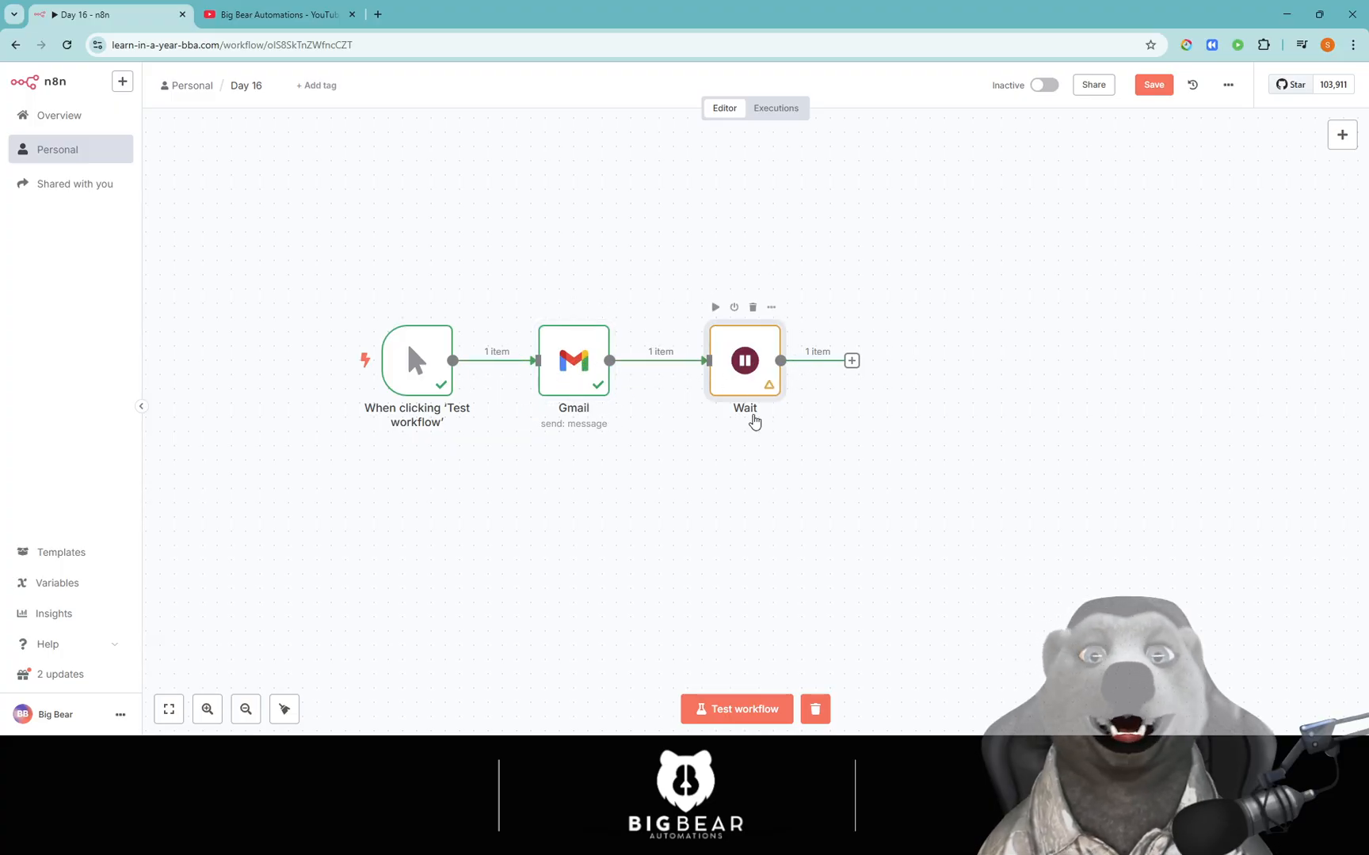
Set the Wait node to pause for 20 Minutes.
{"action": "double_click", "coordinate": [752, 373]}
{"action": "left_click", "coordinate": [607, 278]}
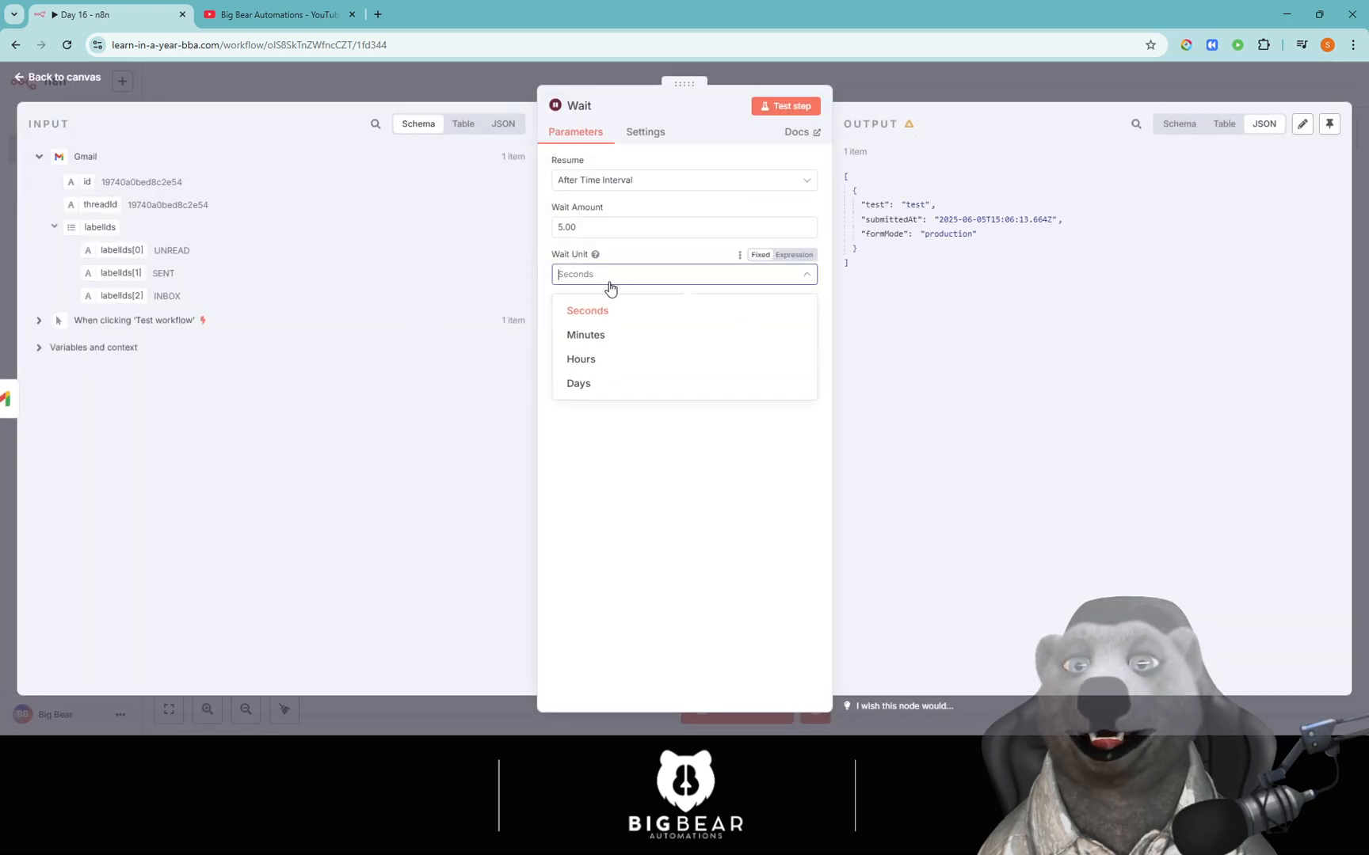
{"action": "left_click", "coordinate": [606, 336]}
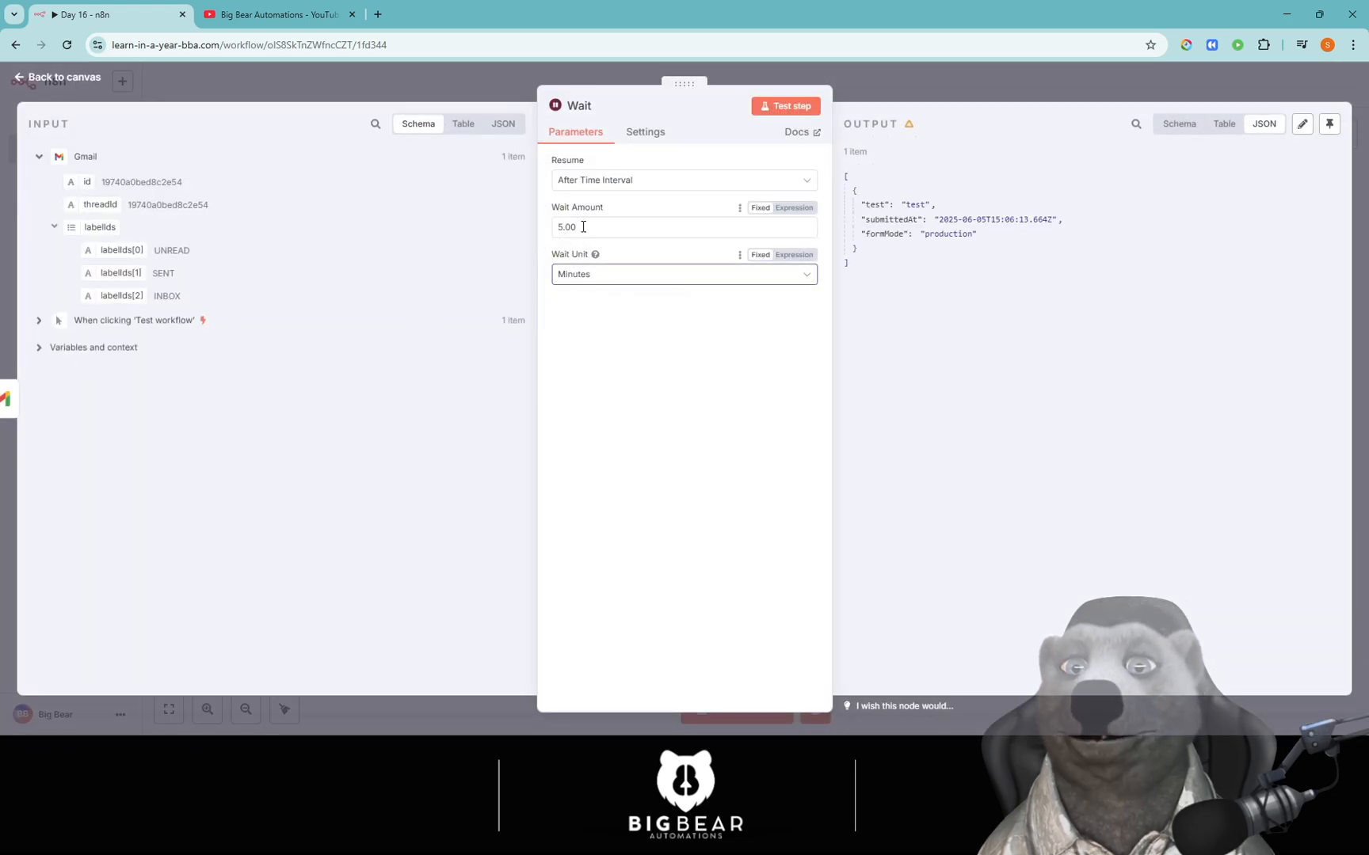
{"action": "left_click_drag", "start_coordinate": [581, 228], "coordinate": [530, 218]}
{"action": "type", "text": "20"}
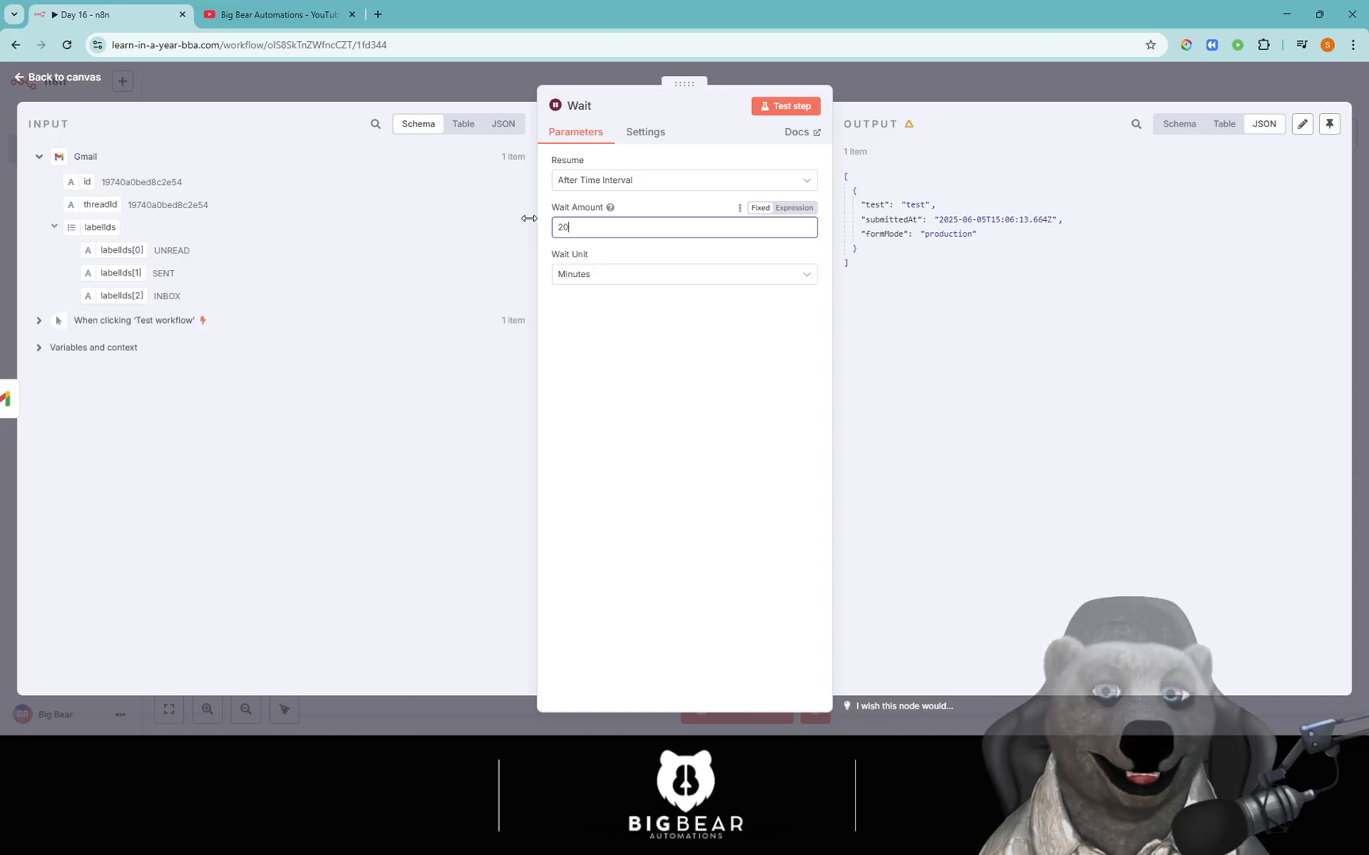
Return to the canvas, pull the Wait node nearer Gmail, and add a step after it.
{"action": "left_click", "coordinate": [872, 70]}
{"action": "left_click_drag", "start_coordinate": [759, 363], "coordinate": [390, 309]}
{"action": "left_click", "coordinate": [506, 297]}
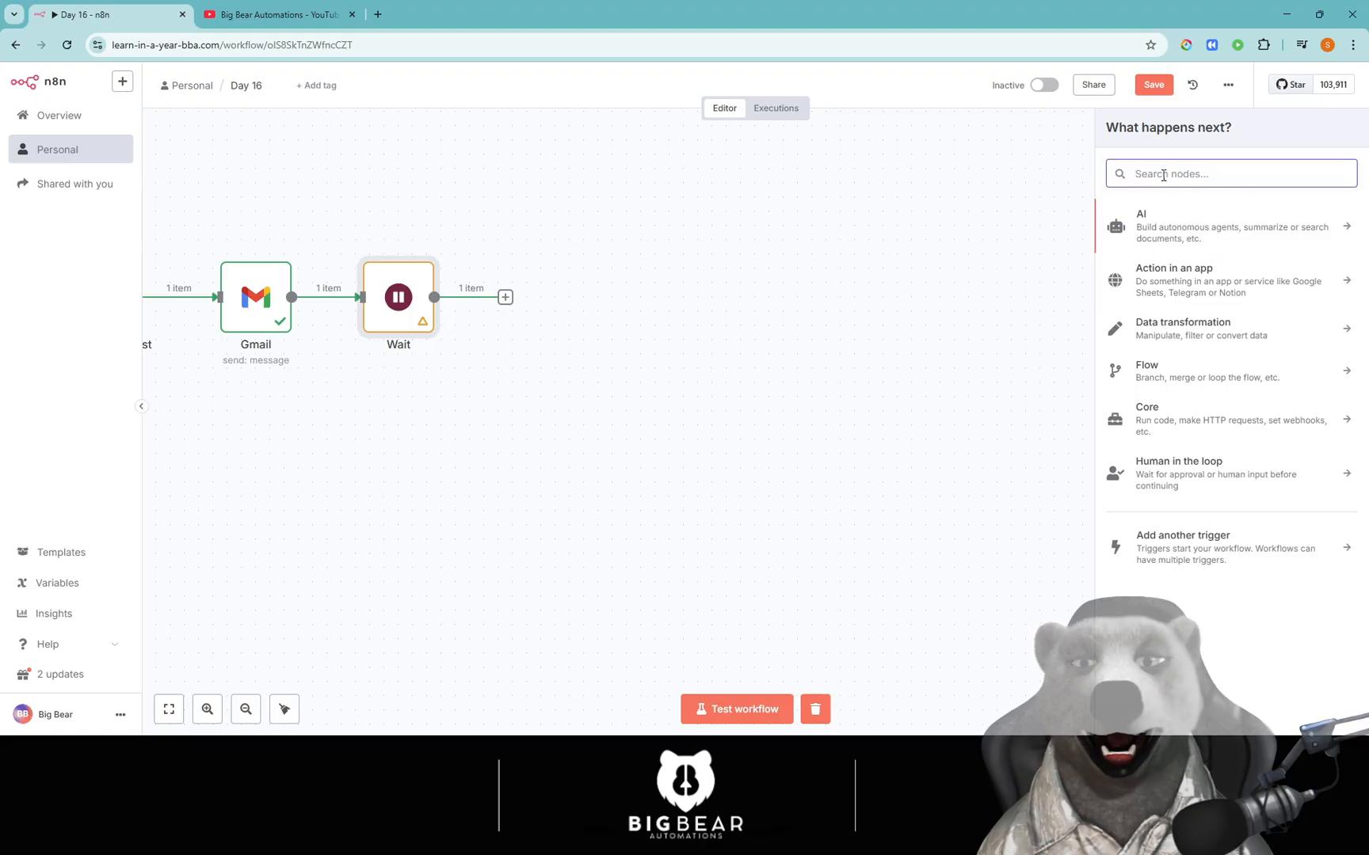
Add a Gmail send-message node after Wait, addressed to the support e-mail address.
{"action": "type", "text": "gmail"}
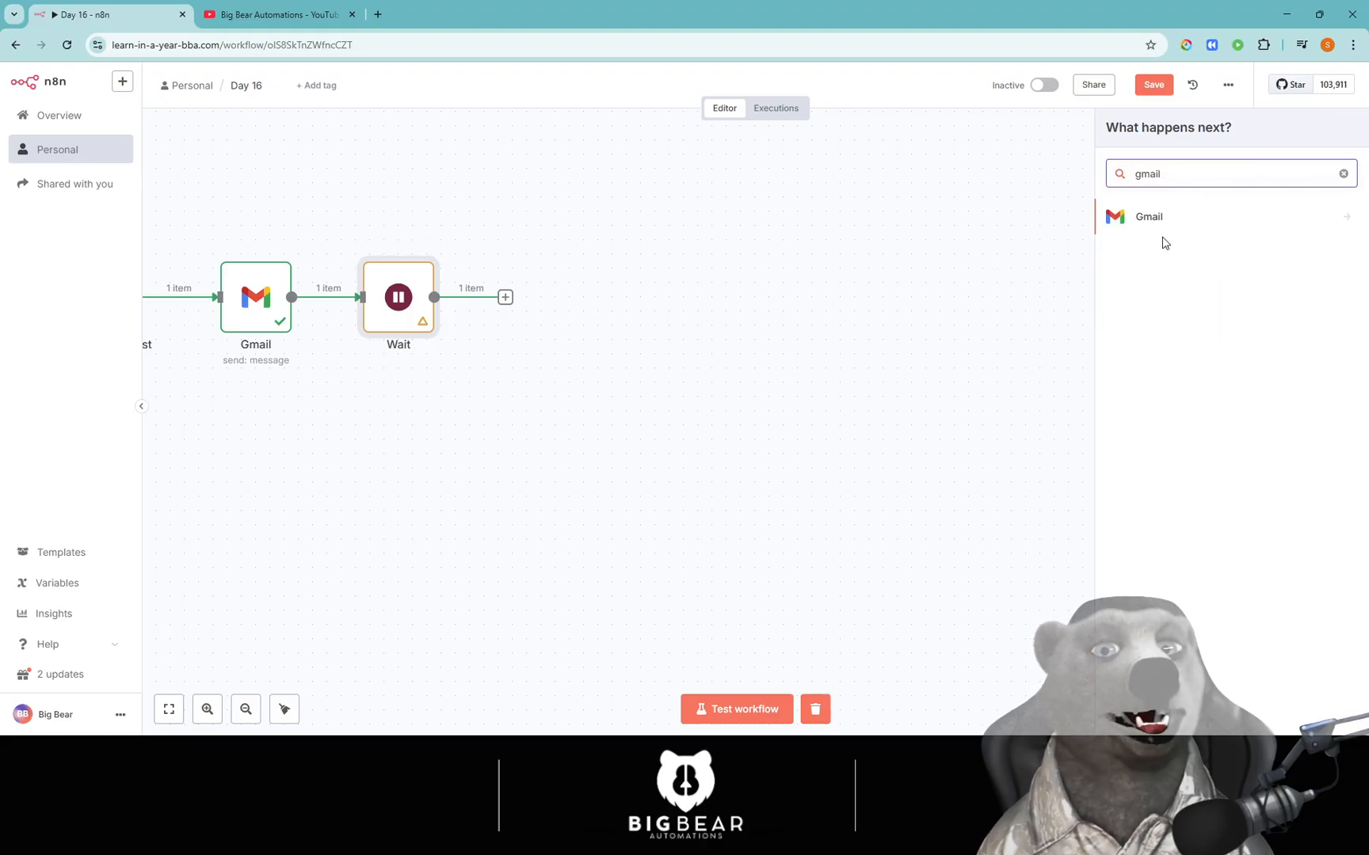
{"action": "left_click", "coordinate": [1159, 231]}
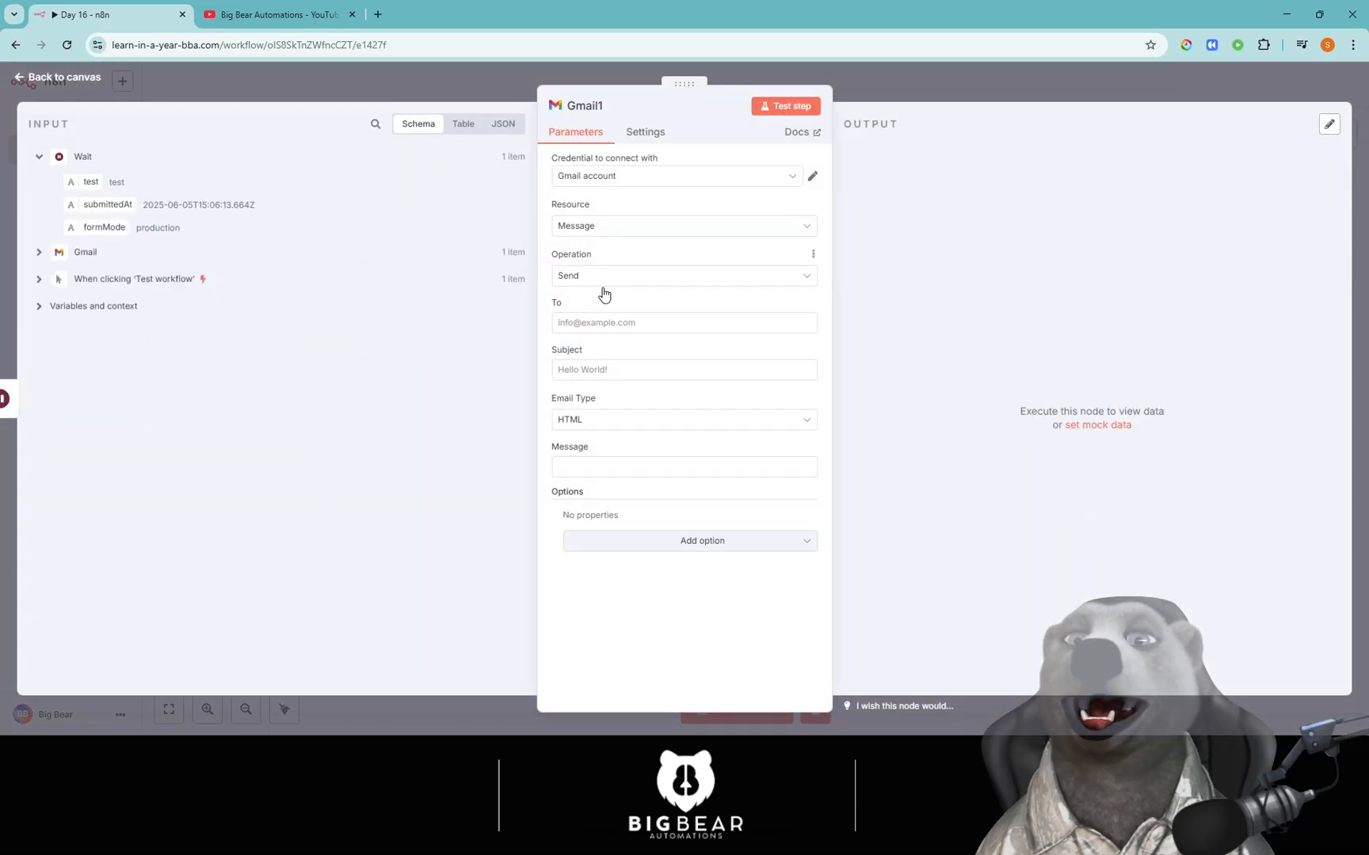
{"action": "left_click", "coordinate": [598, 326]}
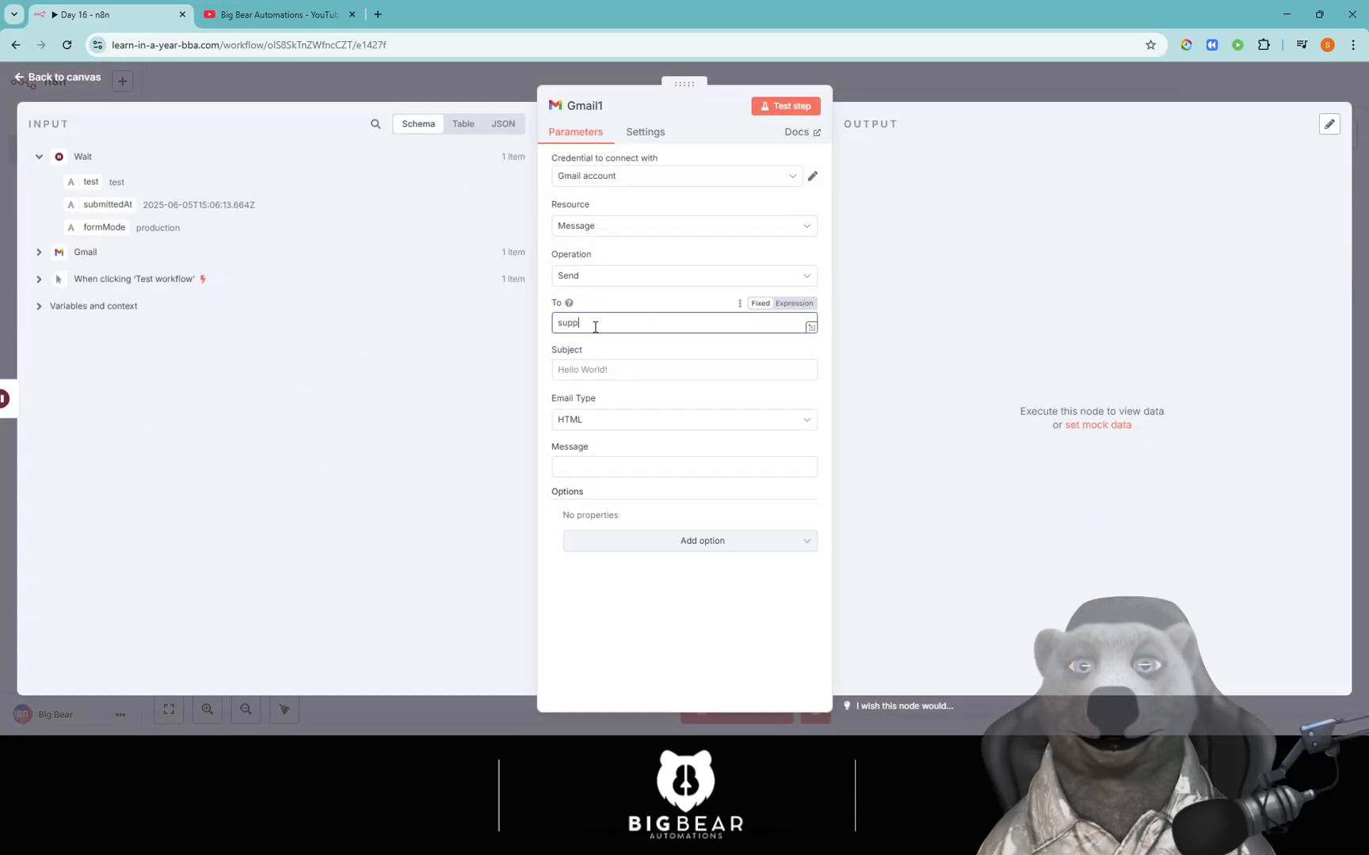
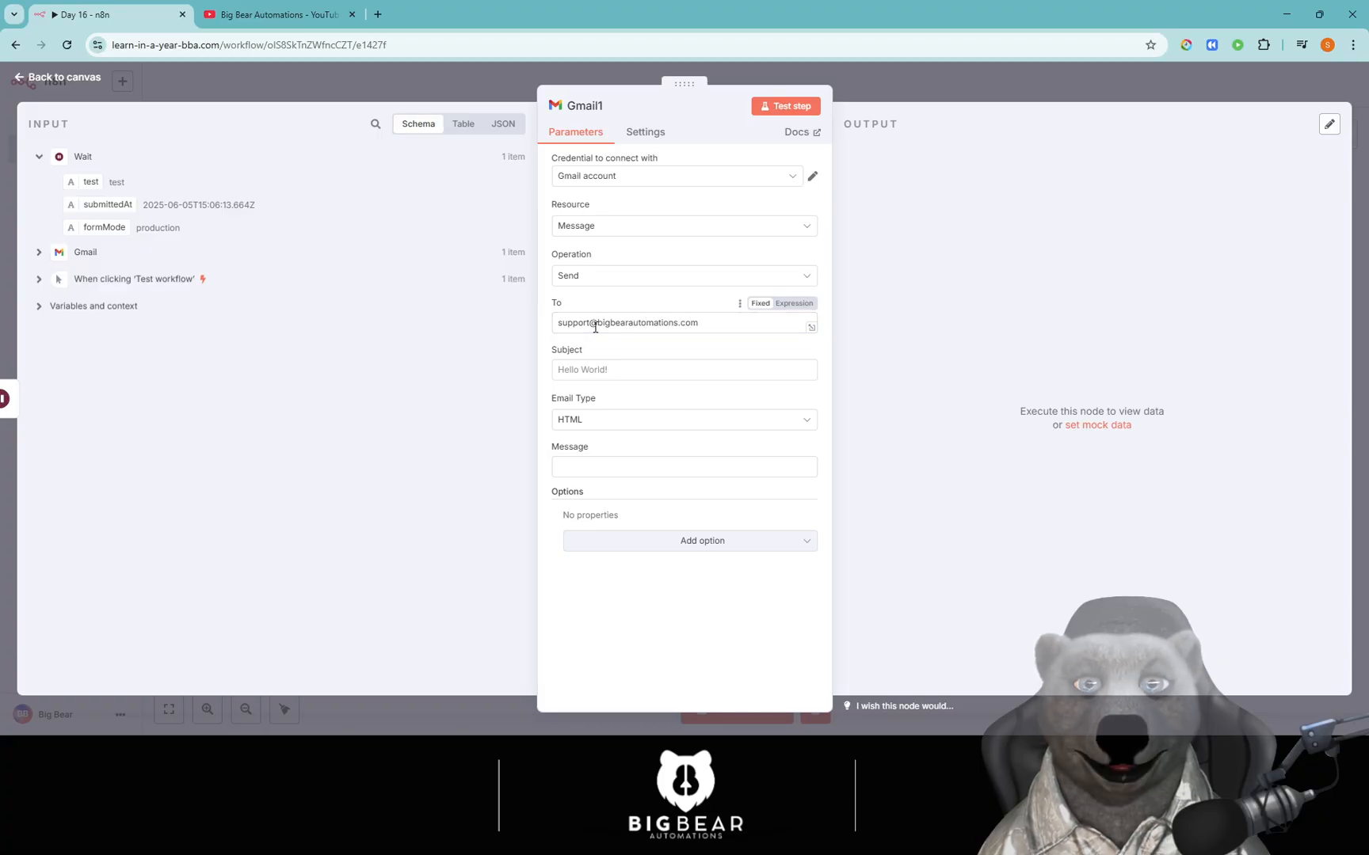
Set subject 'Here is the how to guide' and message 'how to guide', then return to the canvas.
{"action": "left_click", "coordinate": [669, 372]}
{"action": "type", "text": "Here is the how to guid"}
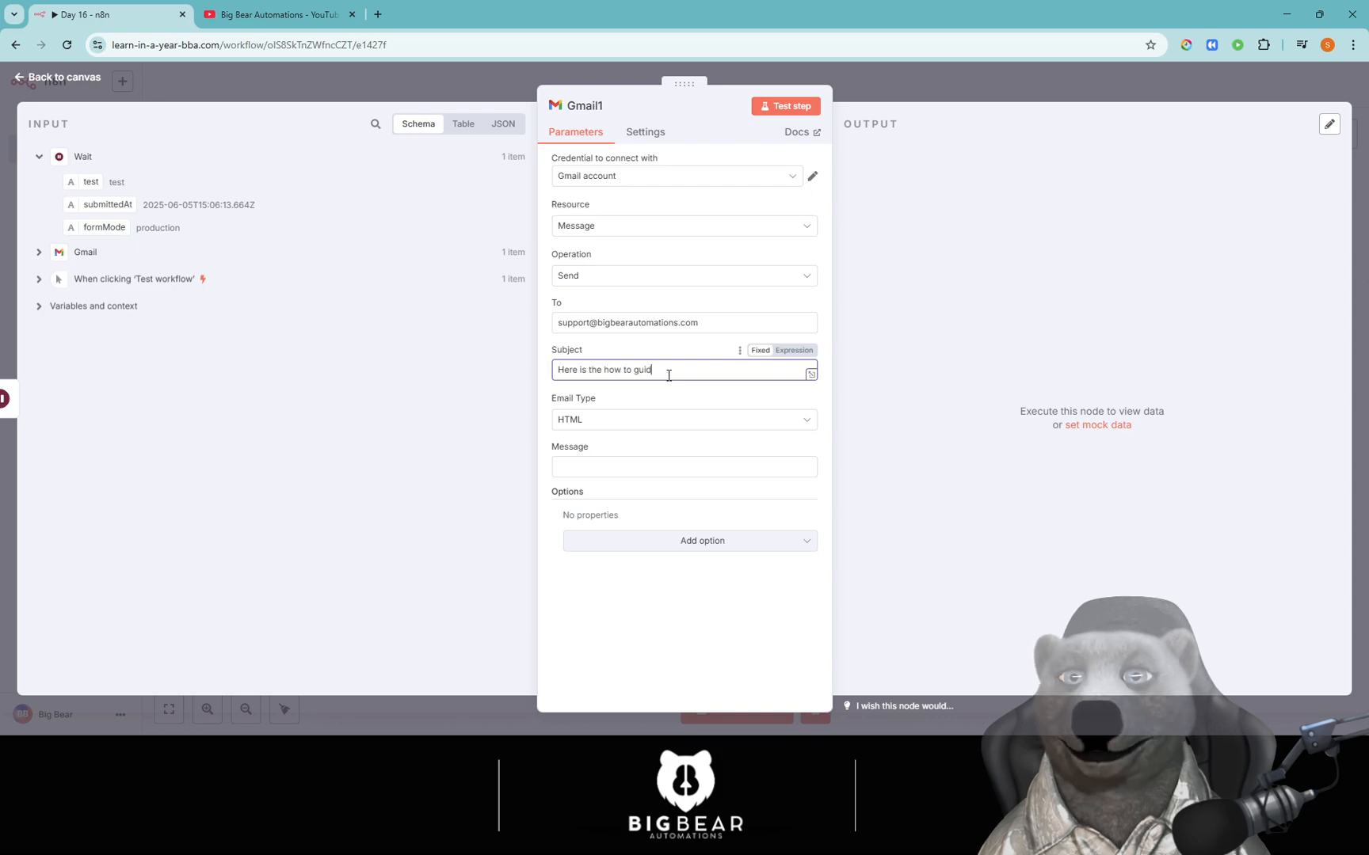
{"action": "type", "text": "e"}
{"action": "left_click", "coordinate": [577, 471]}
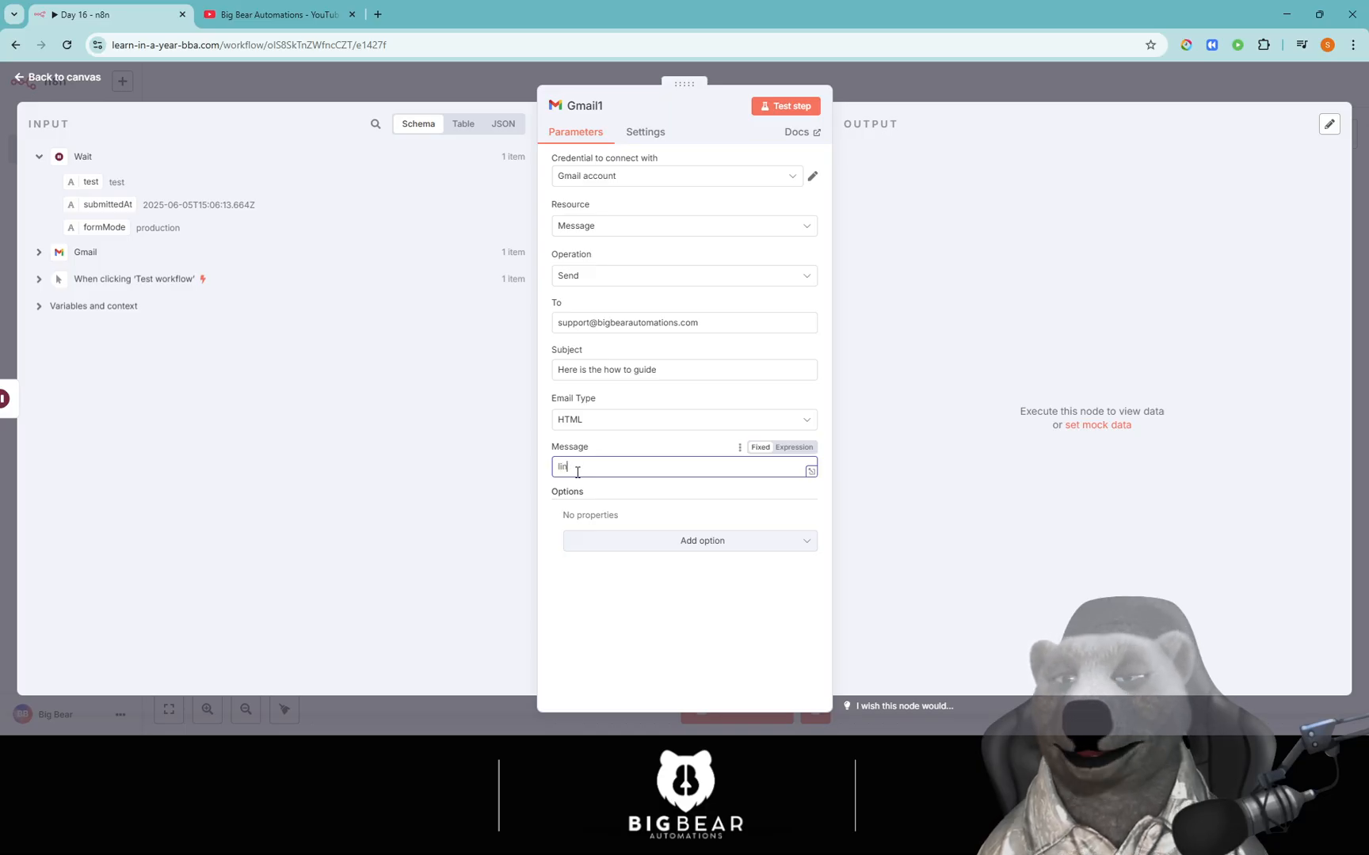
{"action": "type", "text": "how to guide"}
{"action": "left_click", "coordinate": [944, 97]}
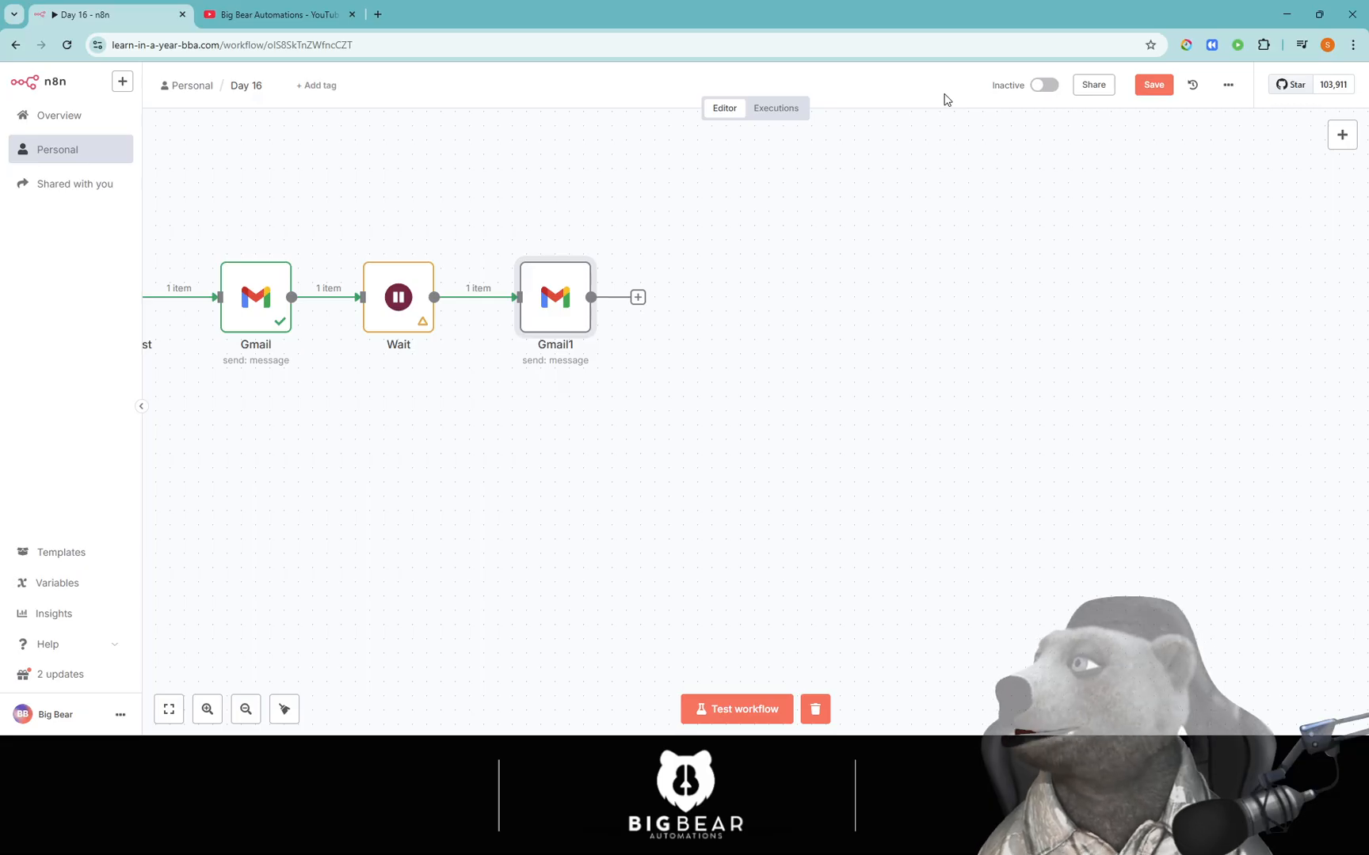
Bring the workflow into view and open the node panel from the top-right + button.
{"action": "left_click_drag", "start_coordinate": [768, 288], "coordinate": [1040, 381]}
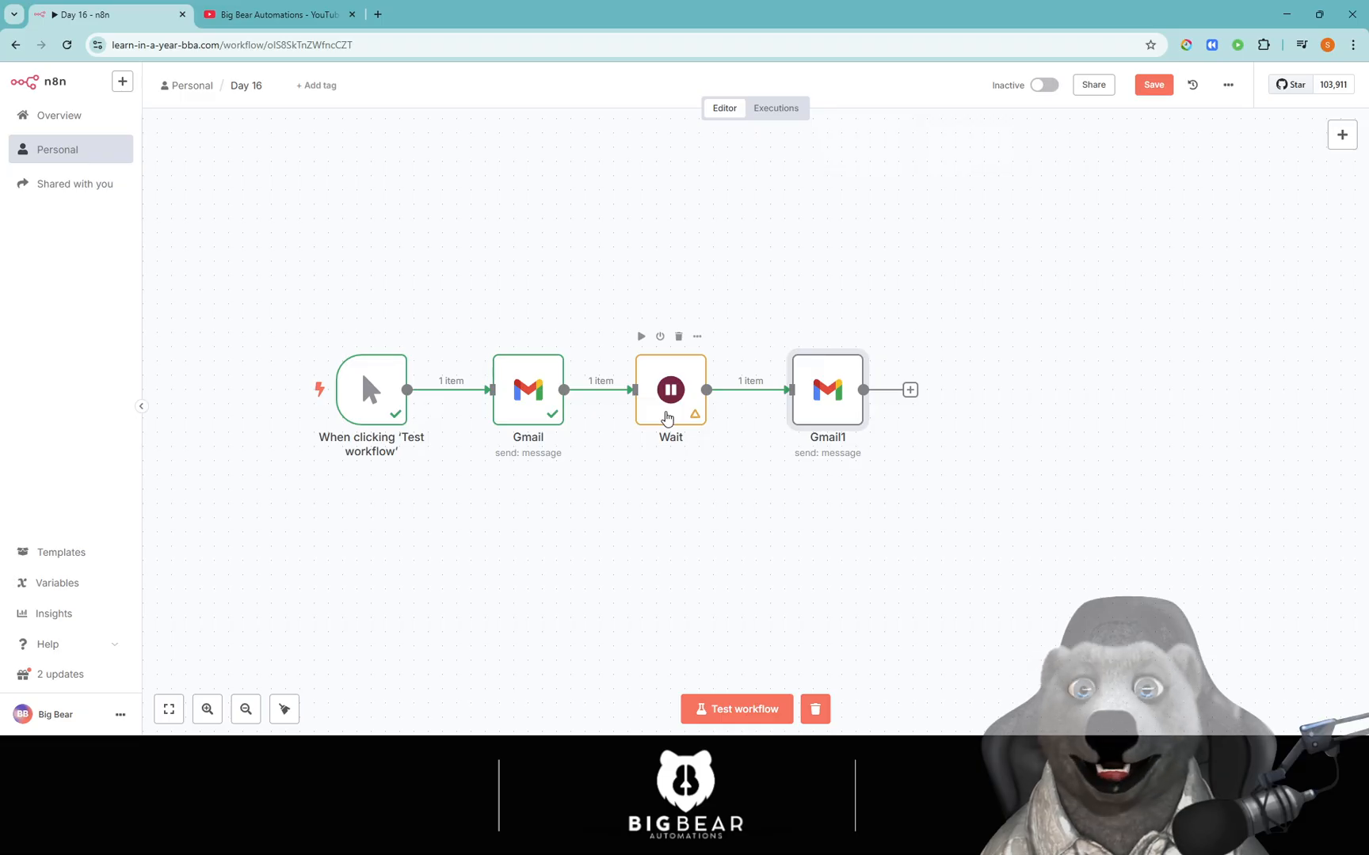
{"action": "left_click_drag", "start_coordinate": [808, 409], "coordinate": [633, 408]}
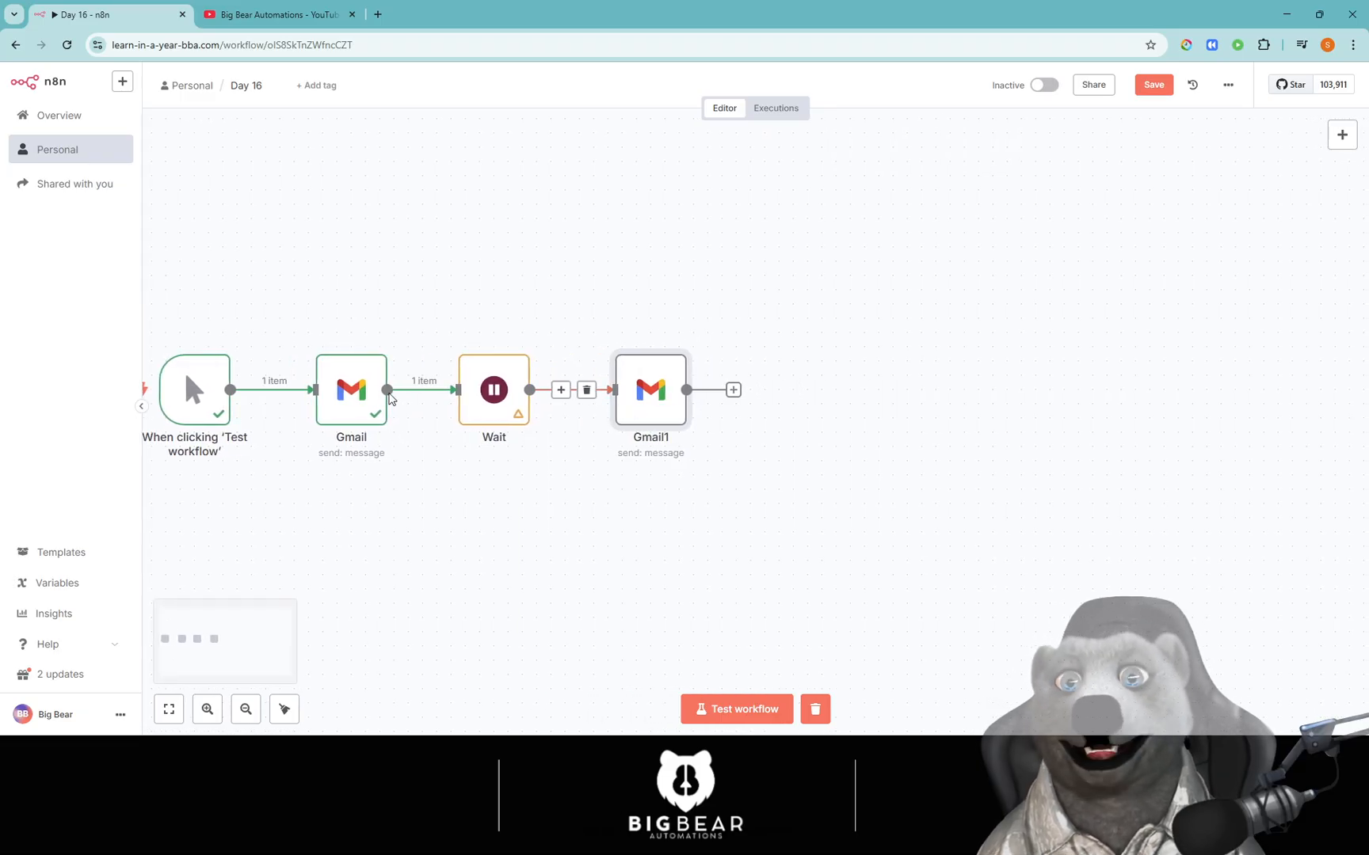
{"action": "left_click", "coordinate": [733, 390]}
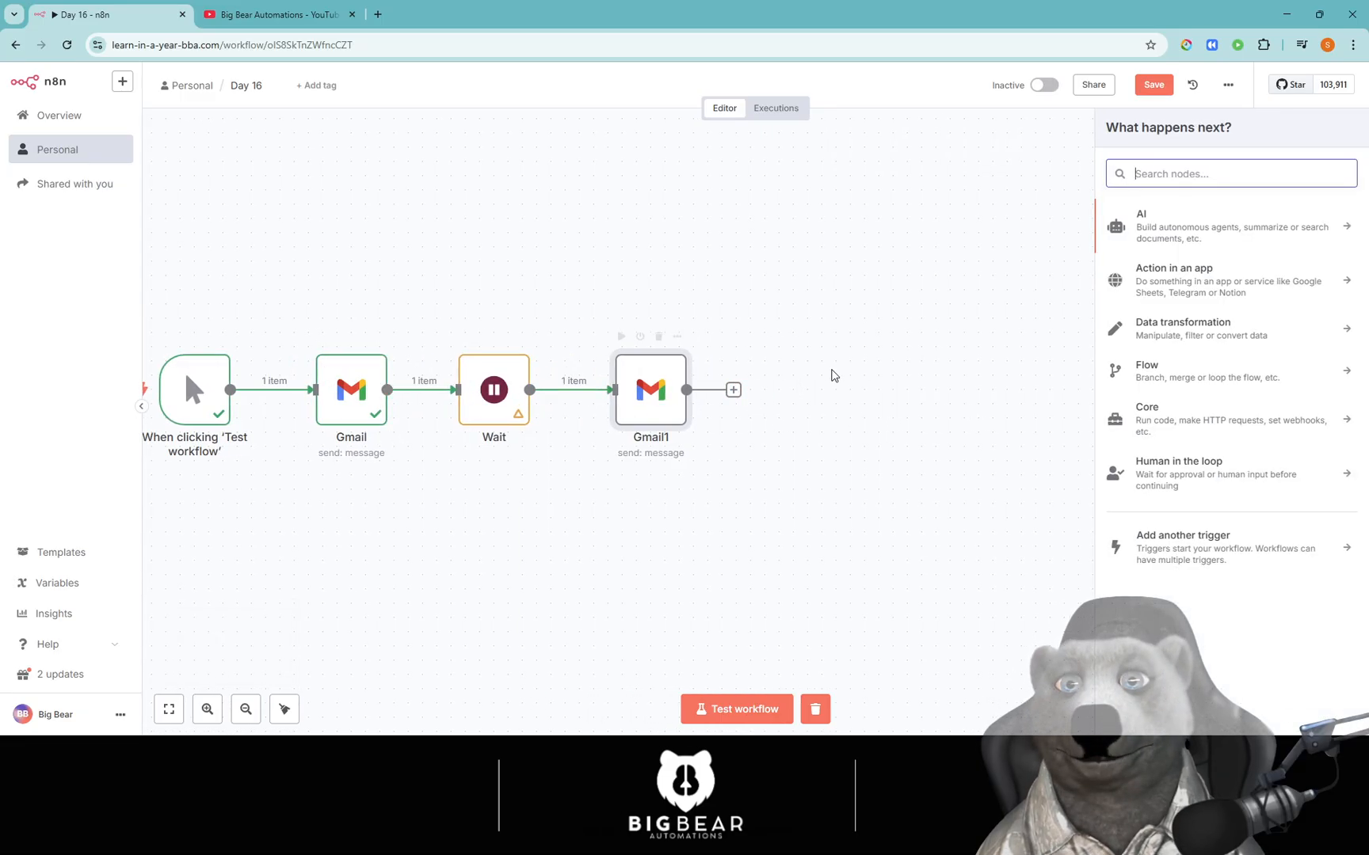
{"action": "left_click", "coordinate": [881, 390]}
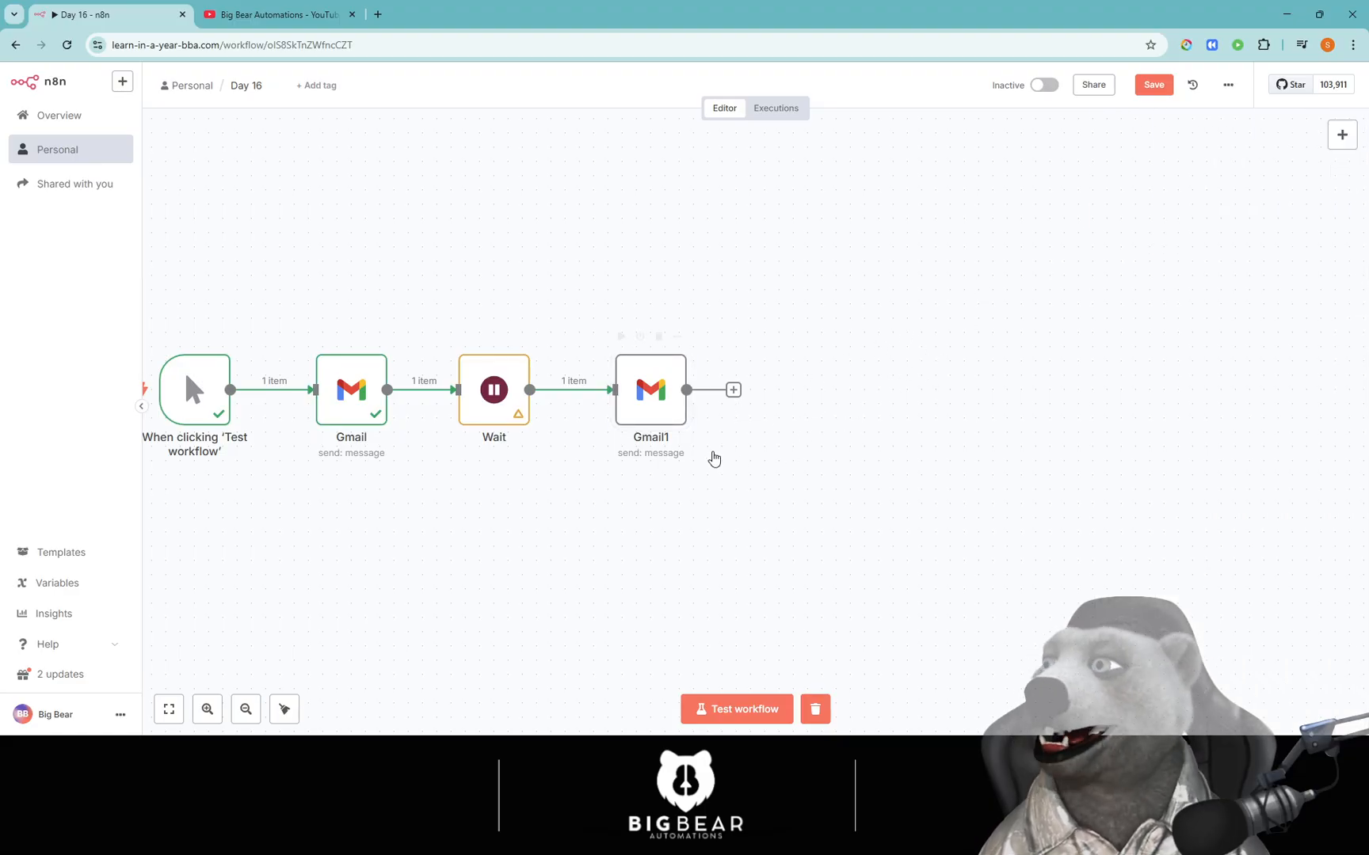
{"action": "left_click", "coordinate": [1080, 564]}
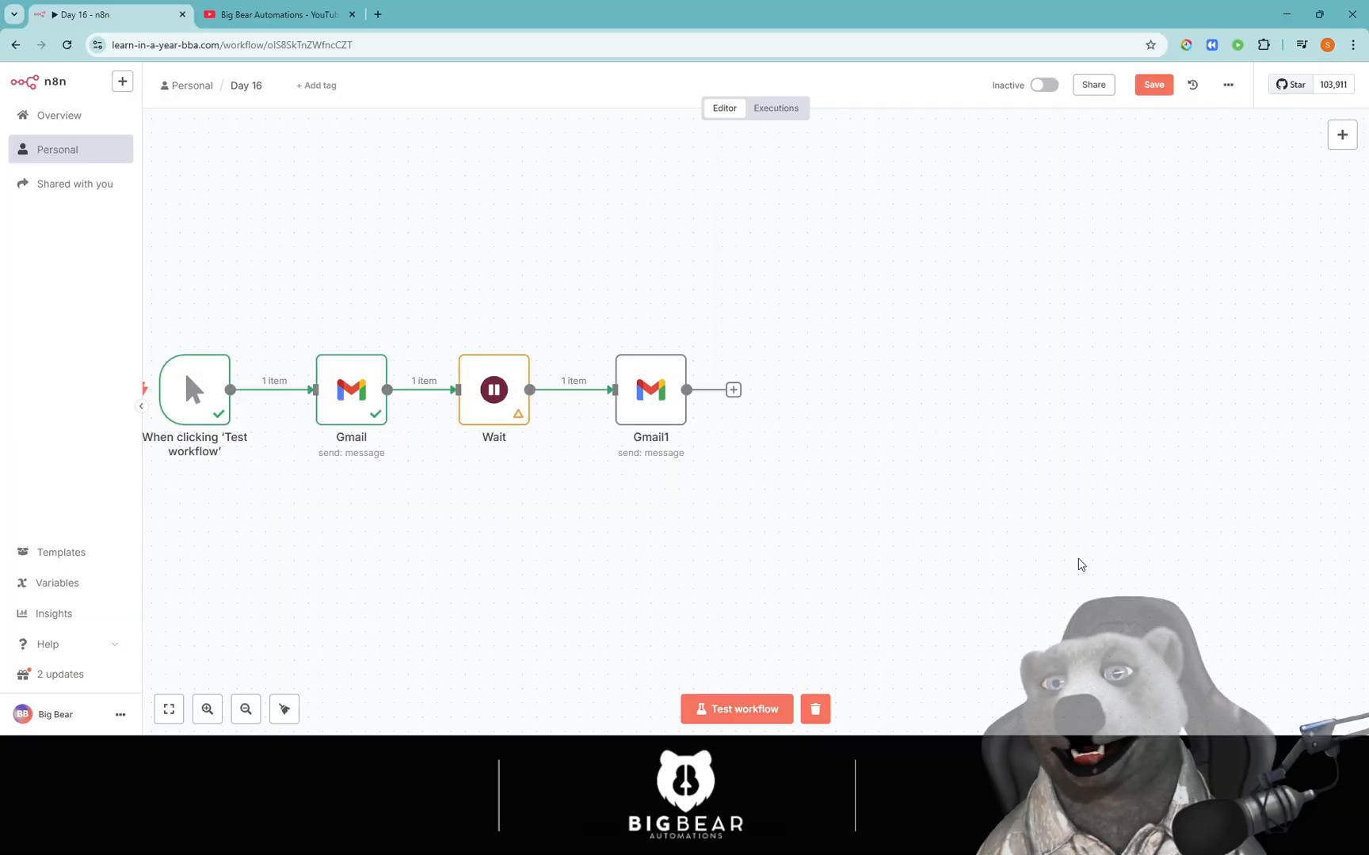
{"action": "left_click_drag", "start_coordinate": [400, 229], "coordinate": [464, 278]}
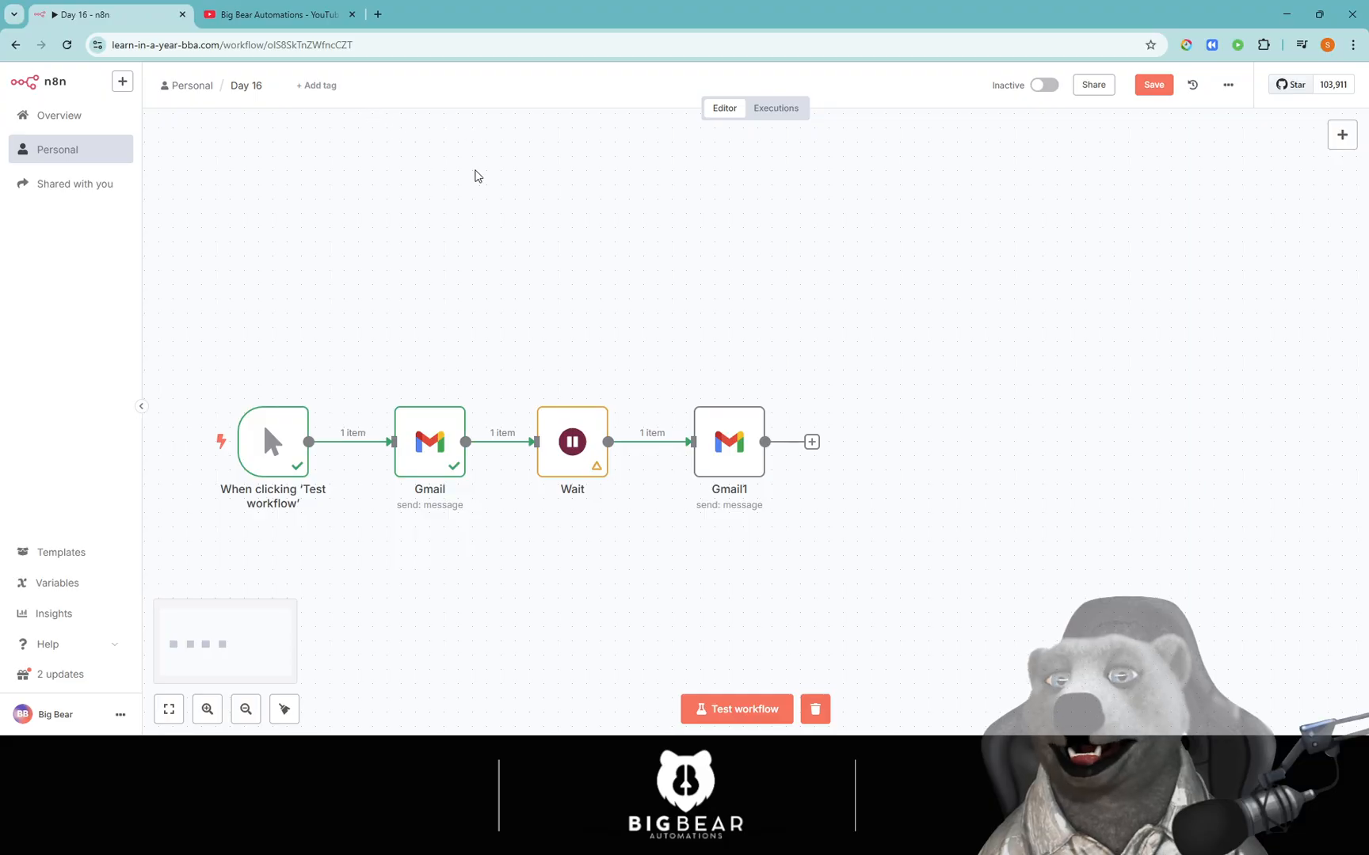
{"action": "left_click", "coordinate": [1342, 134]}
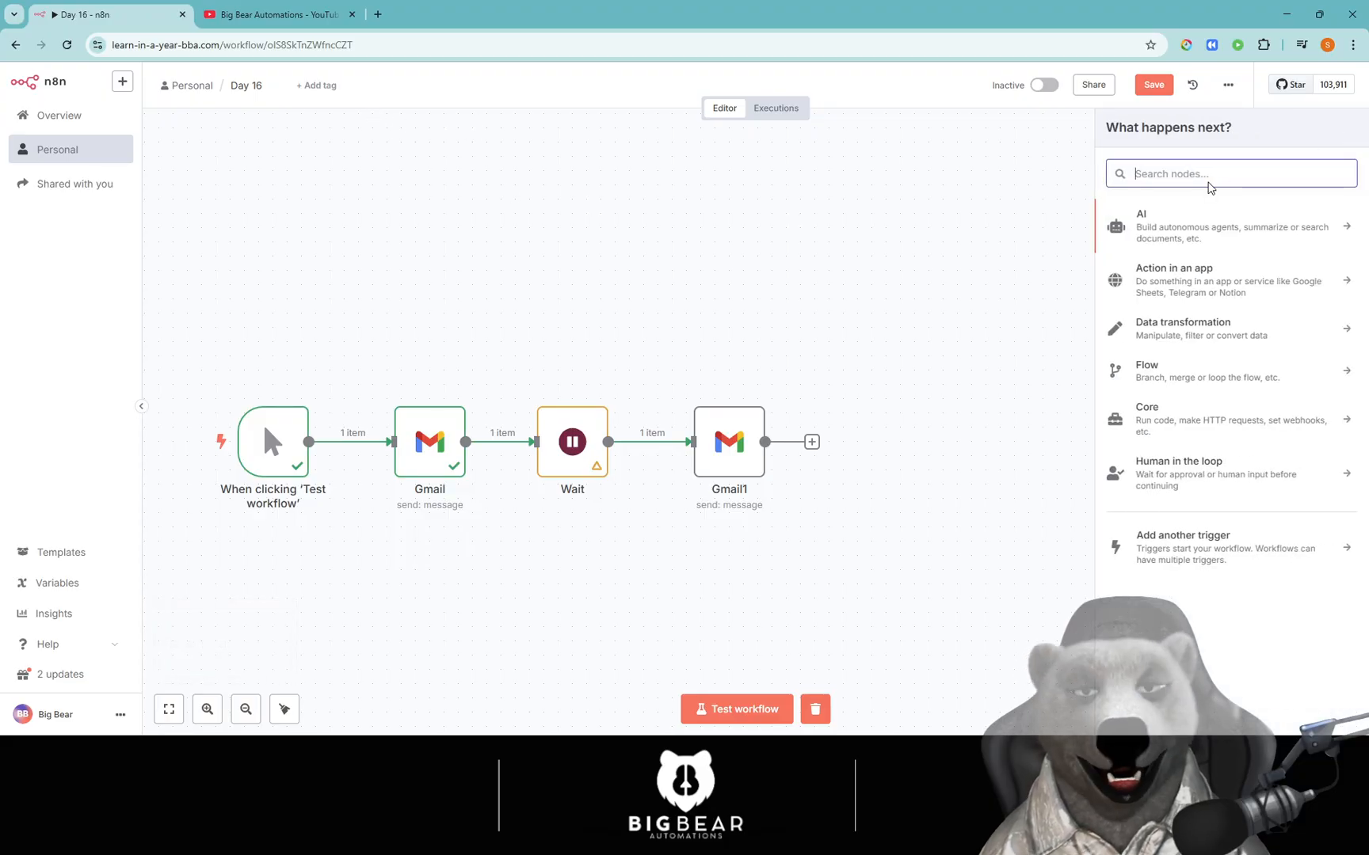
Add a Schedule Trigger found by searching 'cron' and place it above the manual trigger.
{"action": "type", "text": "cron"}
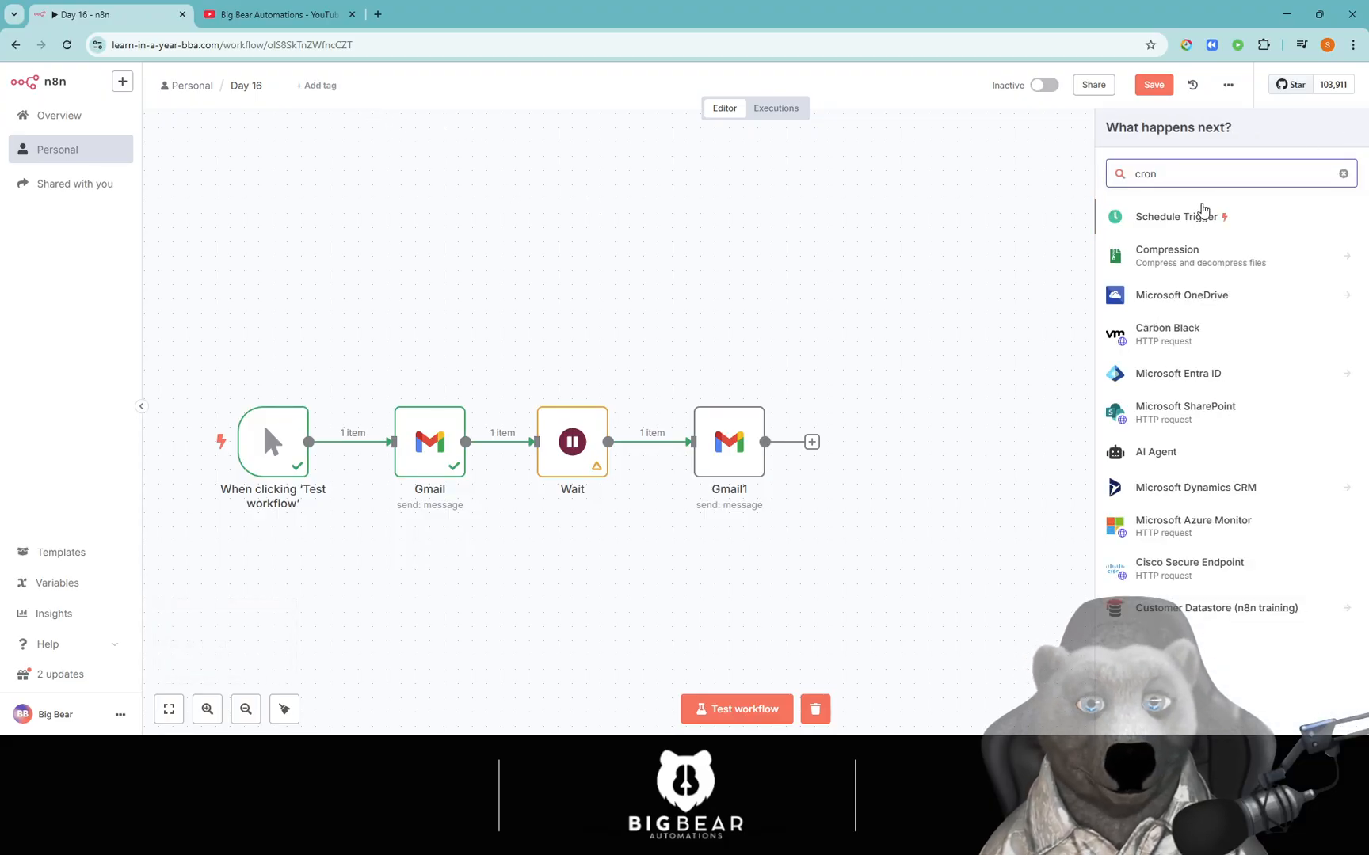
{"action": "left_click", "coordinate": [1200, 217]}
{"action": "left_click", "coordinate": [1052, 83]}
{"action": "left_click_drag", "start_coordinate": [1011, 507], "coordinate": [297, 349]}
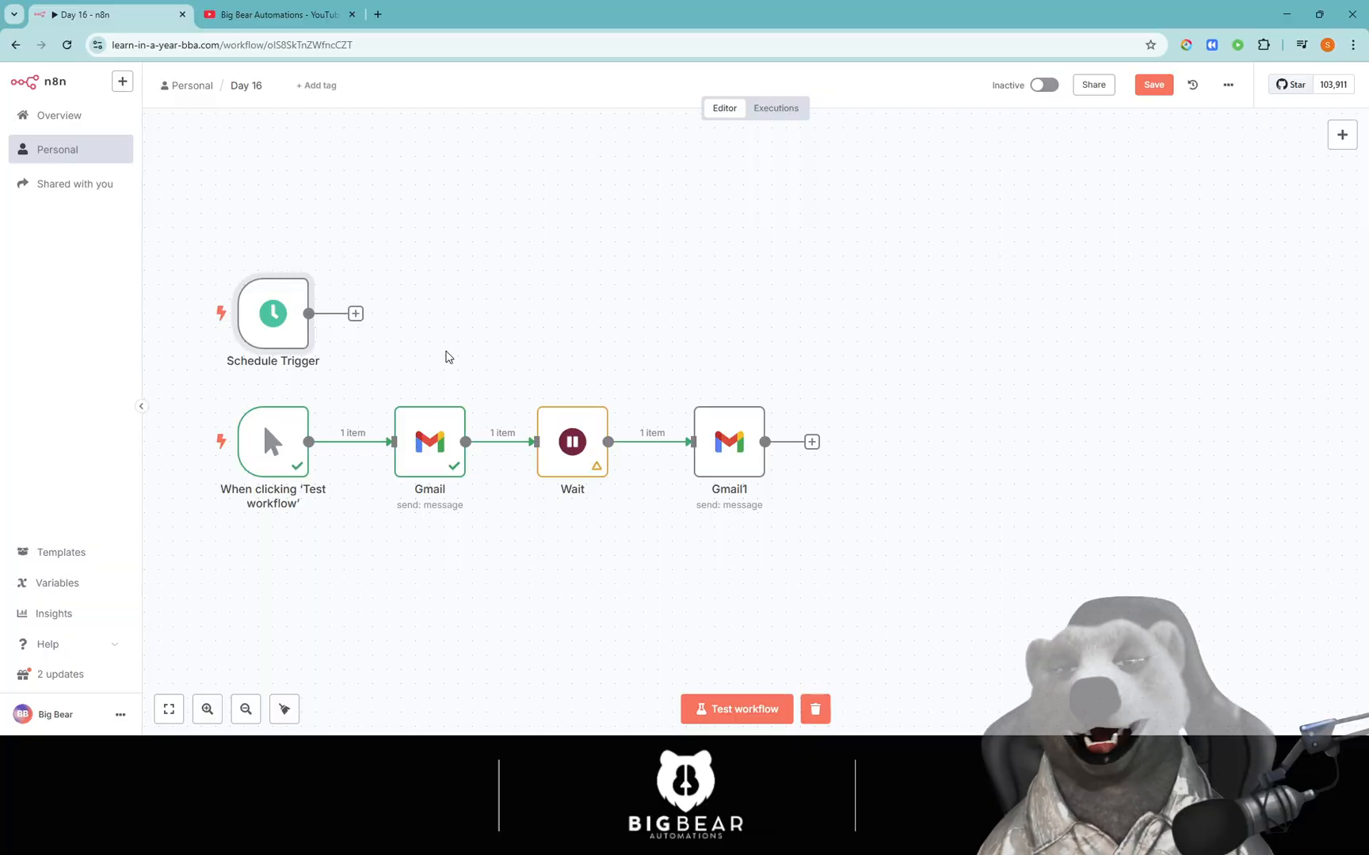
Open the Schedule Trigger and set its trigger hour to 8am.
{"action": "double_click", "coordinate": [295, 318]}
{"action": "left_click", "coordinate": [92, 277]}
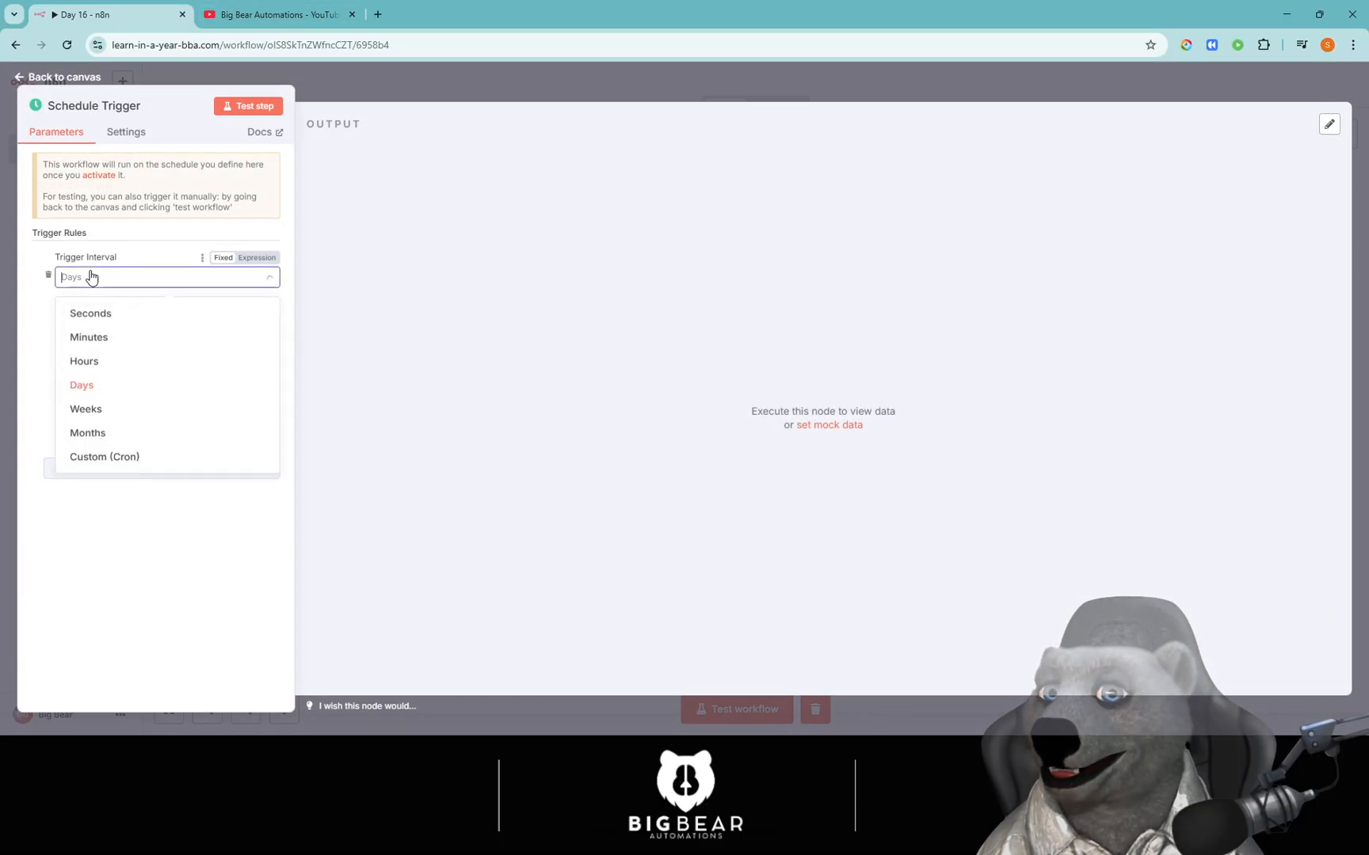
{"action": "left_click", "coordinate": [90, 385]}
{"action": "left_click", "coordinate": [135, 327]}
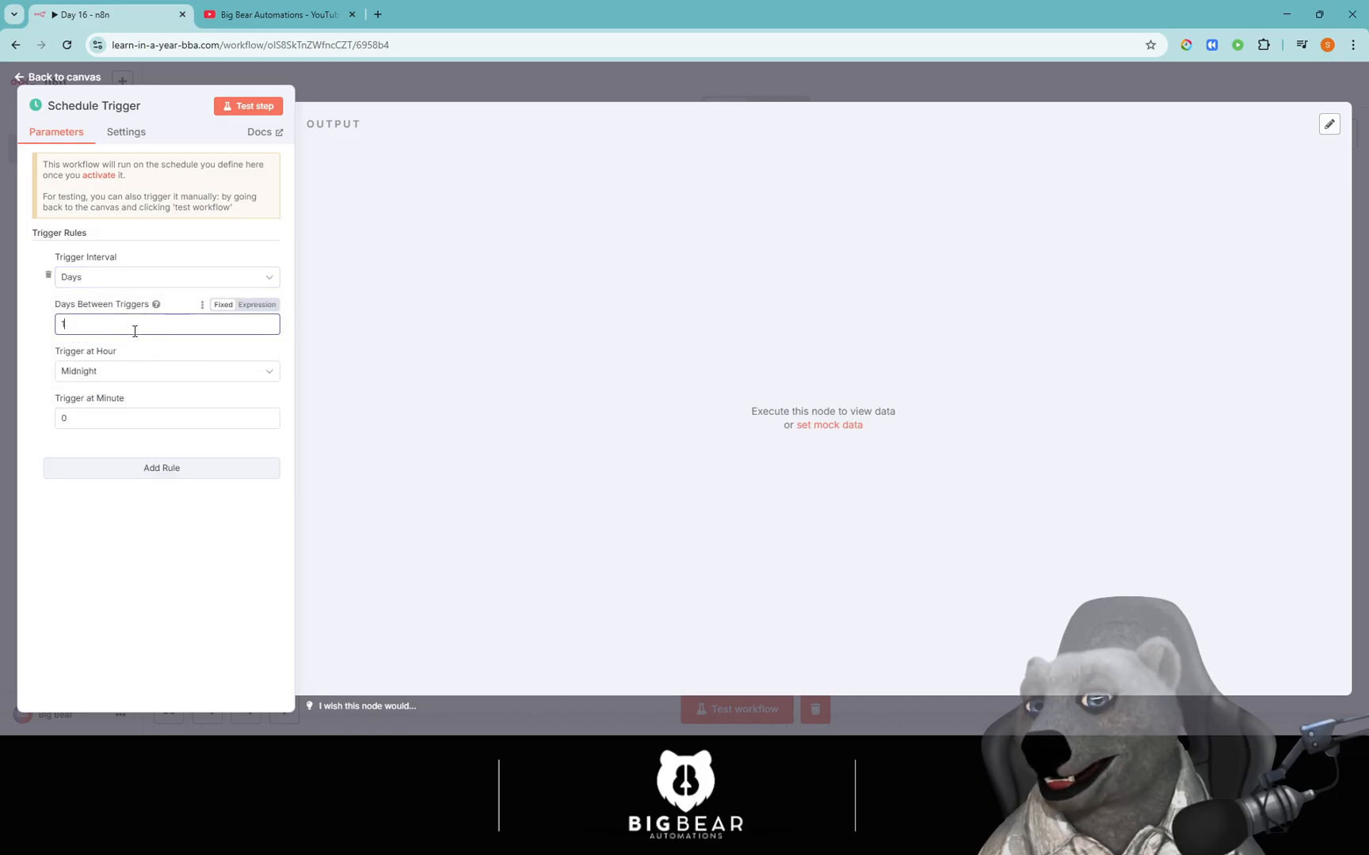
{"action": "left_click", "coordinate": [131, 369]}
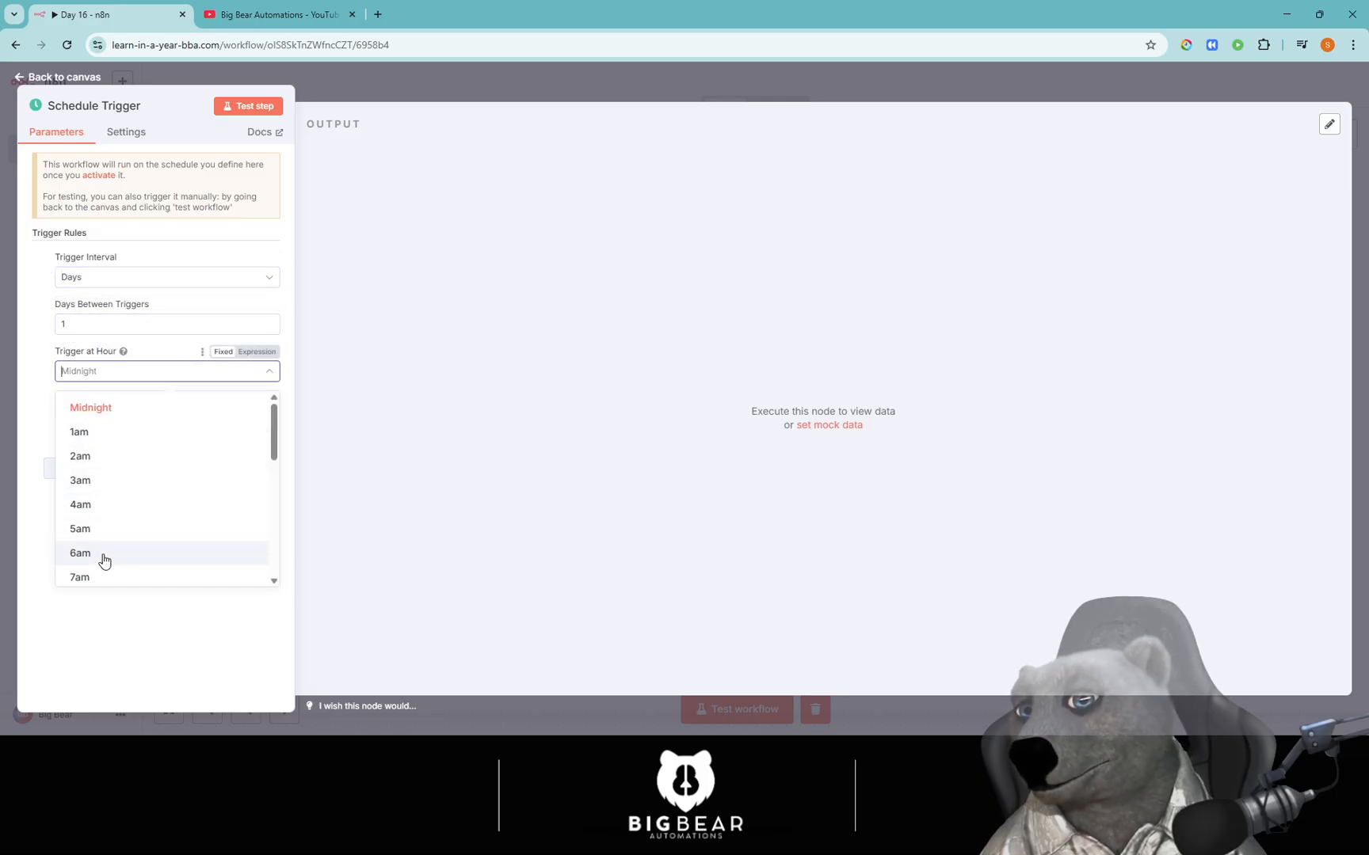
{"action": "scroll", "coordinate": [104, 562], "scroll_direction": "down", "scroll_amount": 5}
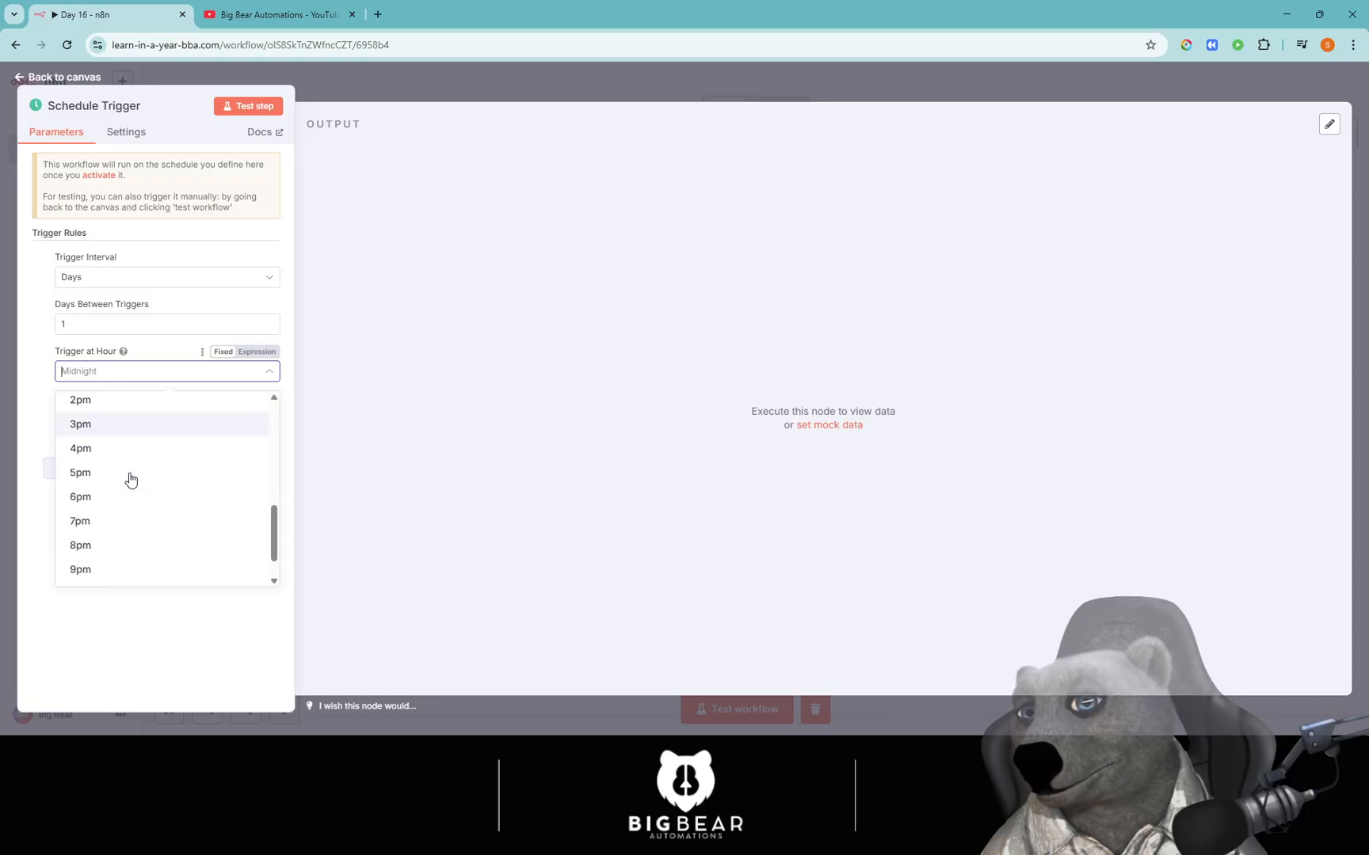
{"action": "scroll", "coordinate": [119, 507], "scroll_direction": "up", "scroll_amount": 5}
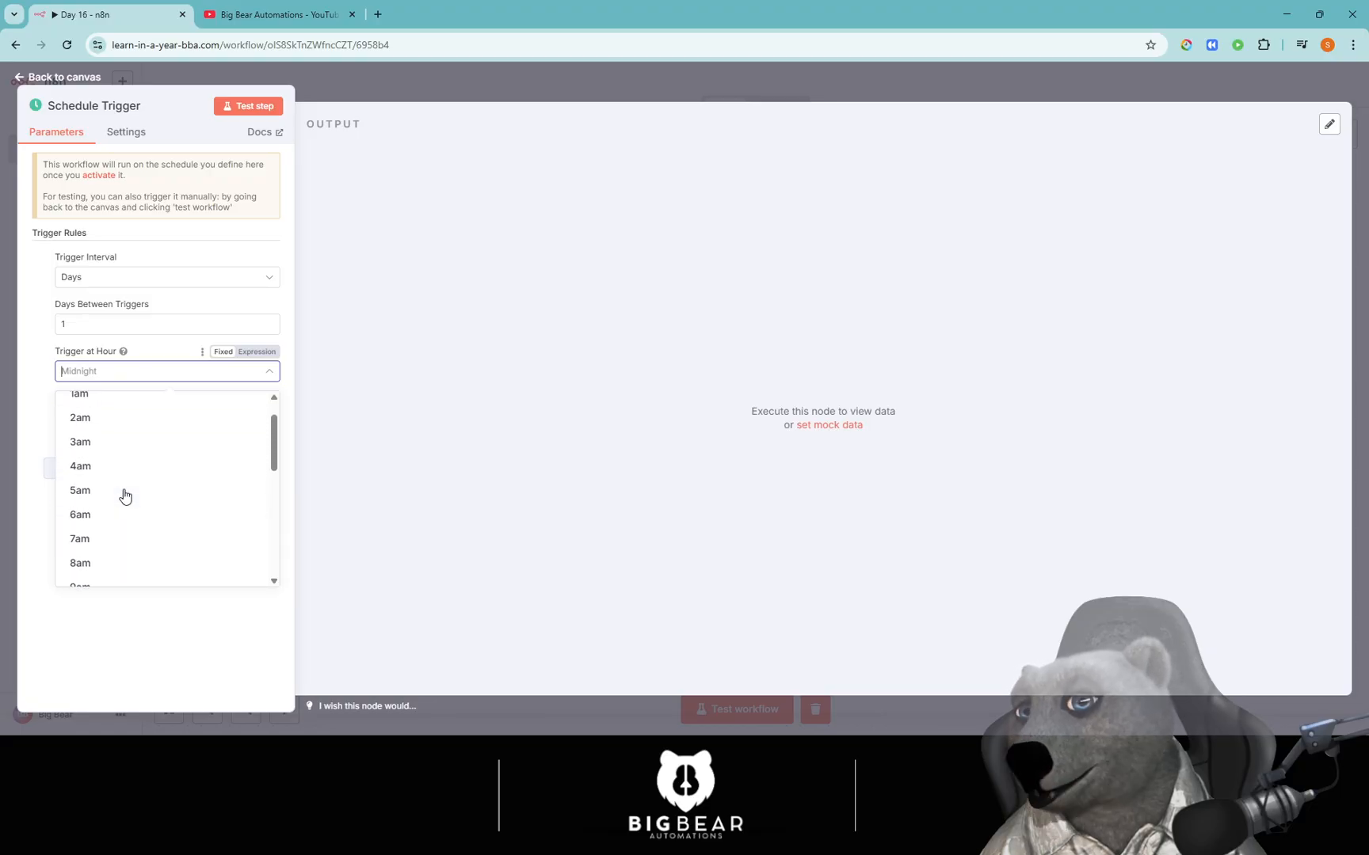
{"action": "left_click", "coordinate": [111, 562]}
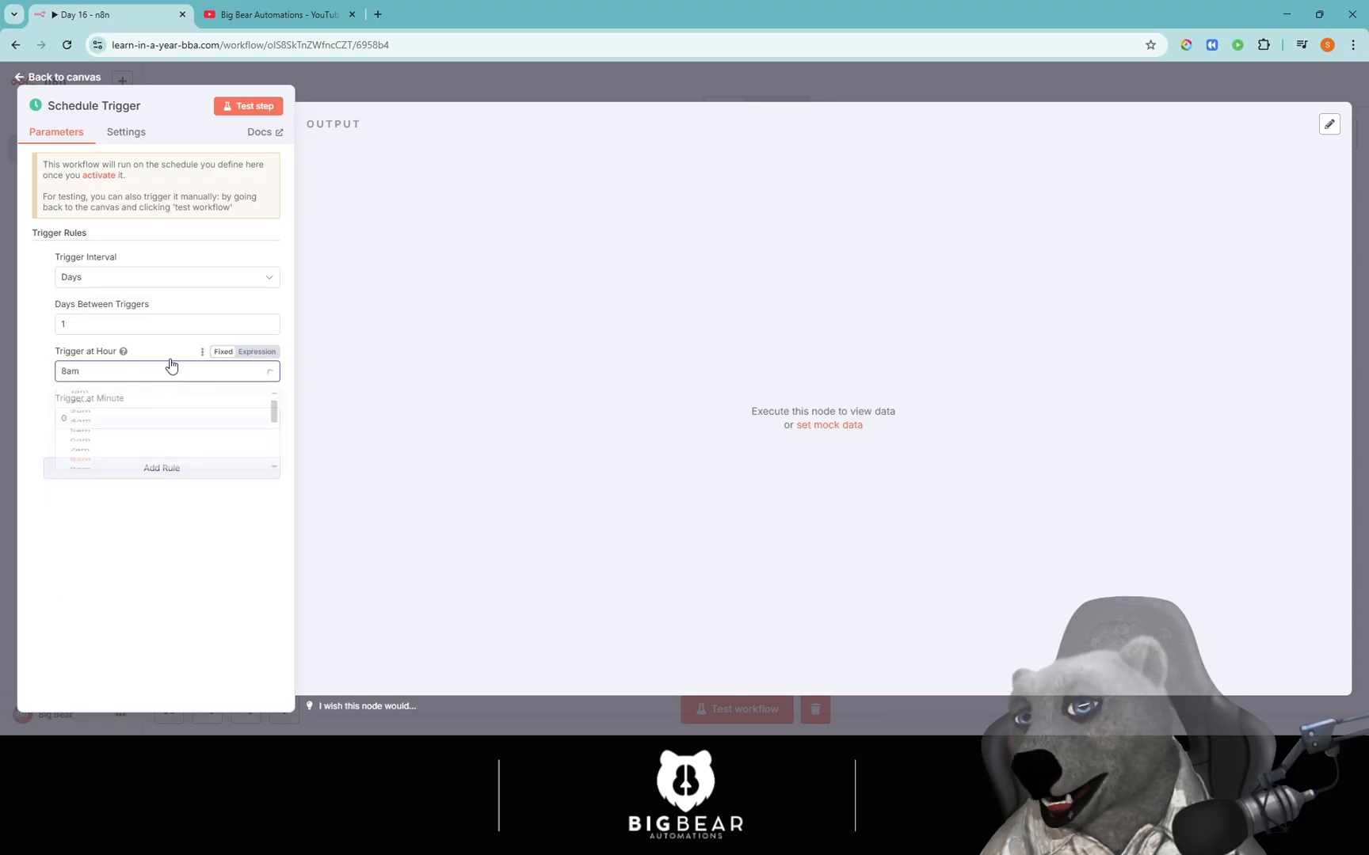
Change the trigger interval to weekly on Monday only, then return to the canvas.
{"action": "left_click", "coordinate": [148, 288]}
{"action": "left_click", "coordinate": [111, 387]}
{"action": "left_click", "coordinate": [114, 277]}
{"action": "left_click", "coordinate": [107, 414]}
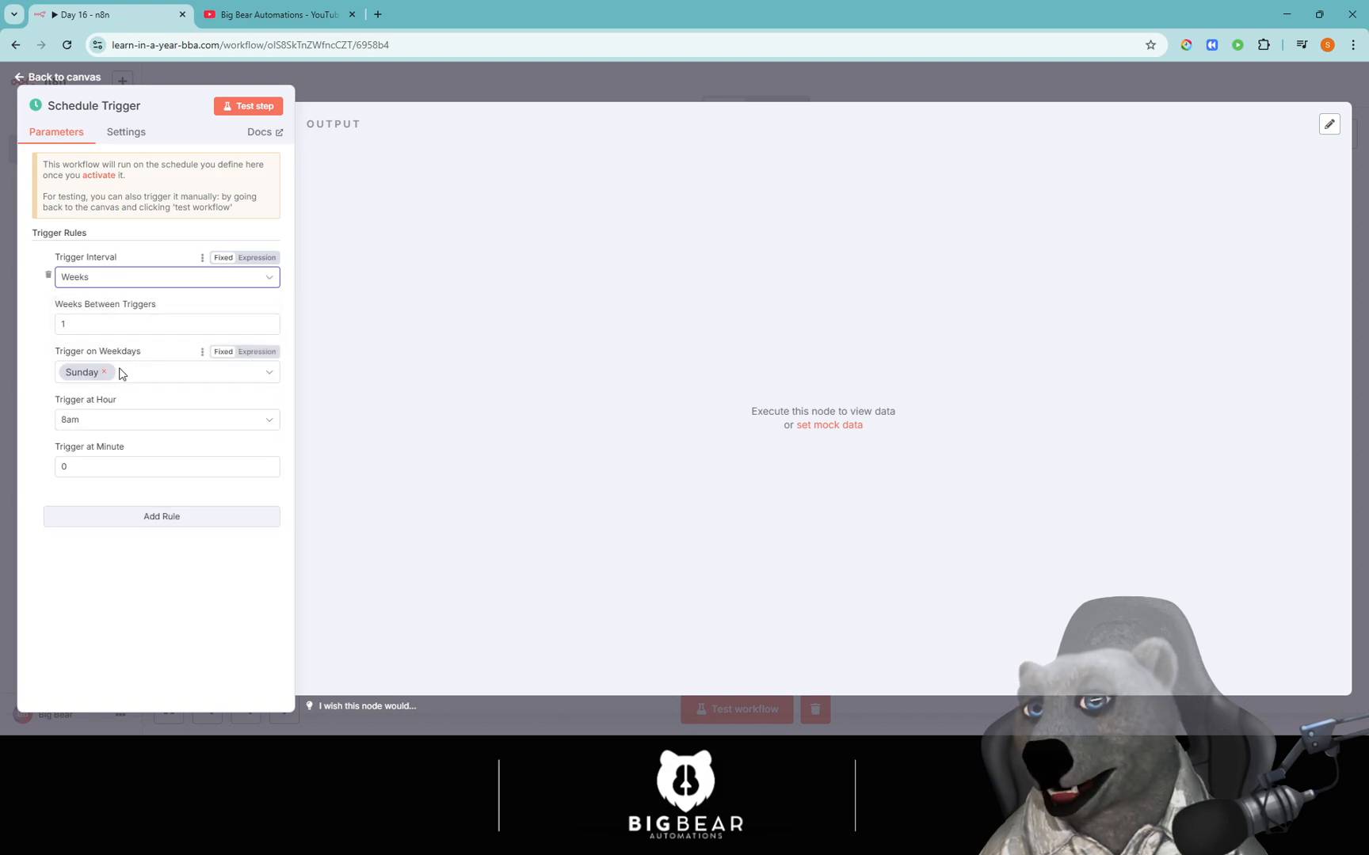
{"action": "left_click", "coordinate": [104, 372]}
{"action": "left_click", "coordinate": [104, 412]}
{"action": "left_click", "coordinate": [198, 625]}
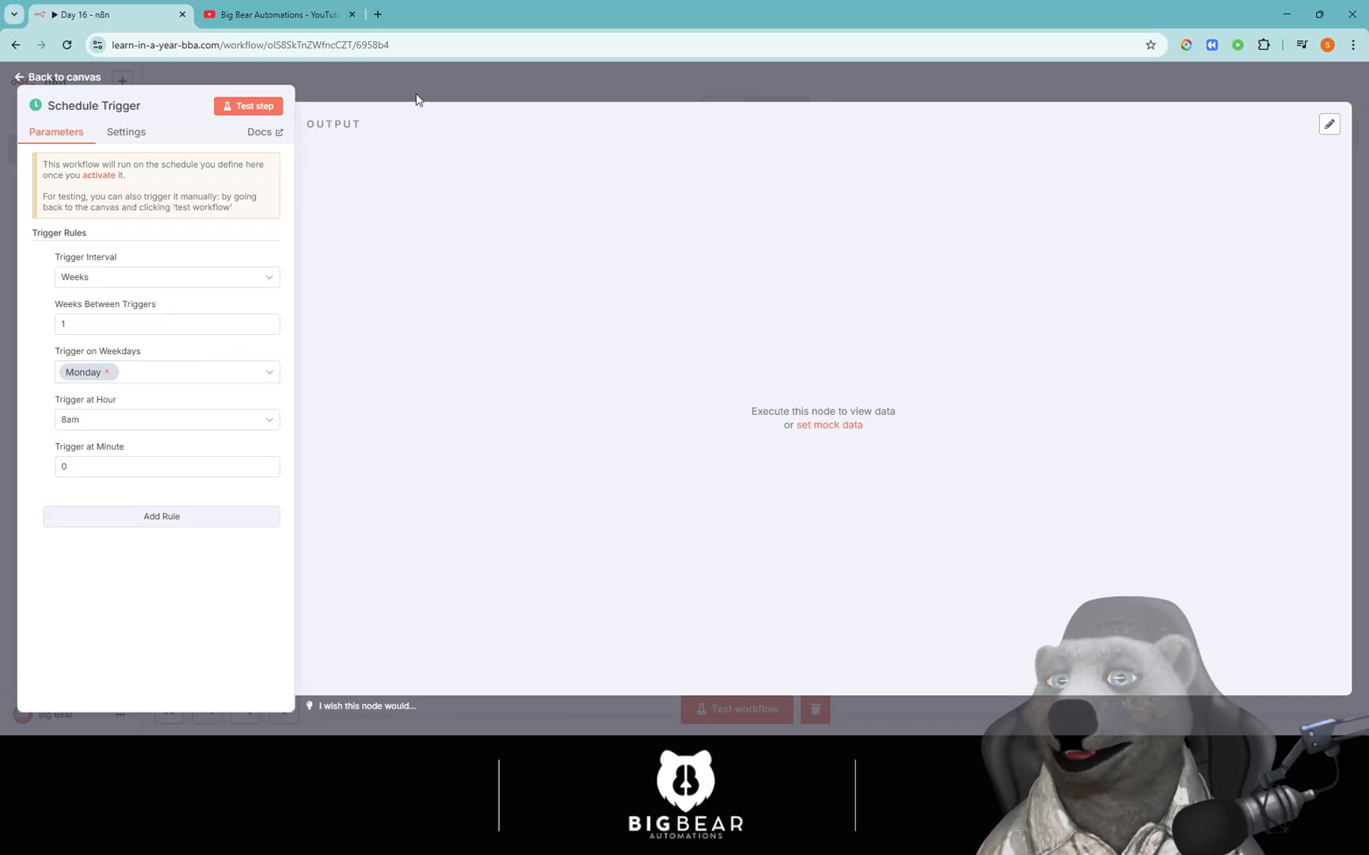
{"action": "left_click", "coordinate": [416, 98]}
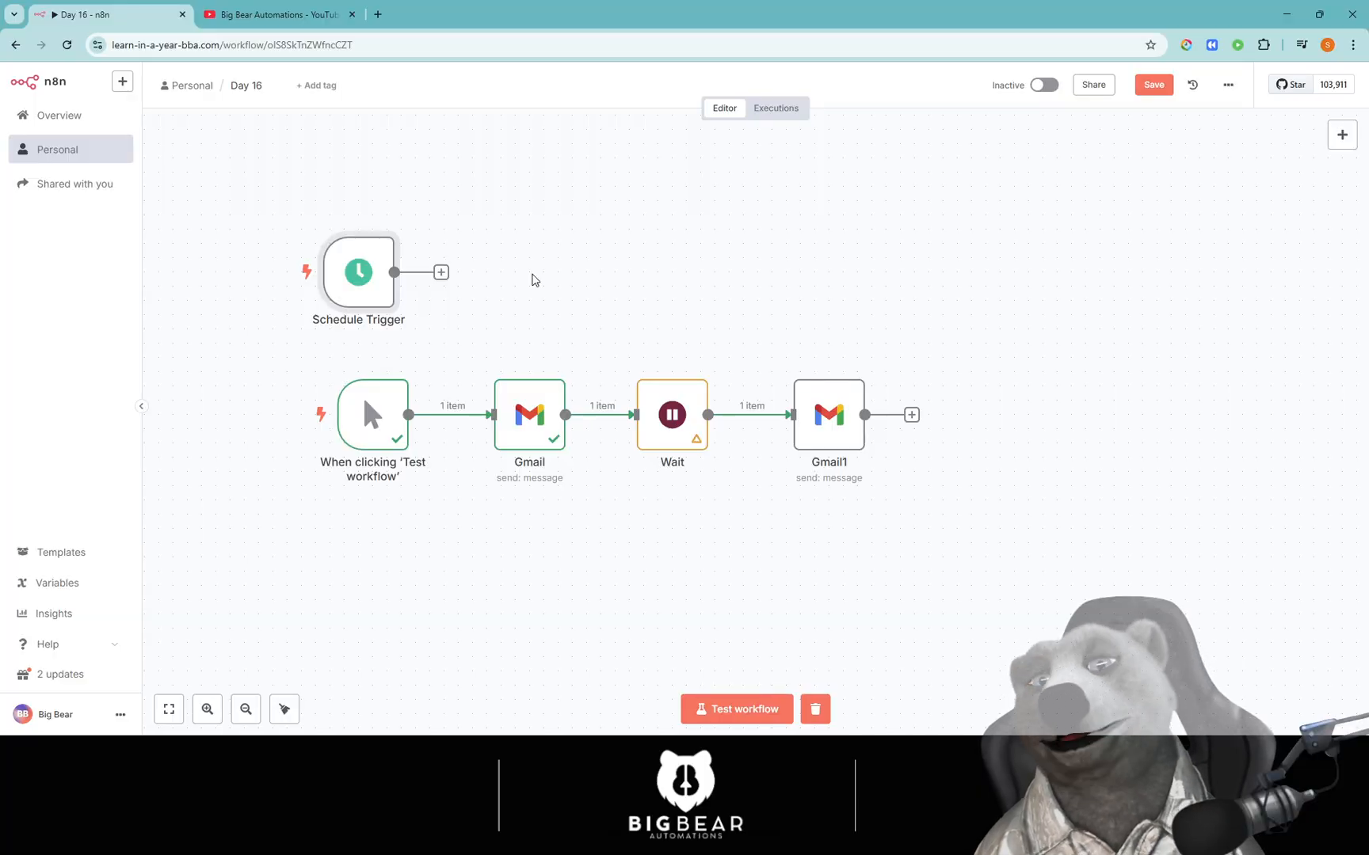
Spread out Gmail, Wait and Gmail1, and insert an If node between Gmail and Wait.
{"action": "scroll", "coordinate": [515, 440], "scroll_direction": "right", "scroll_amount": 1}
{"action": "left_click_drag", "start_coordinate": [797, 420], "coordinate": [954, 419]}
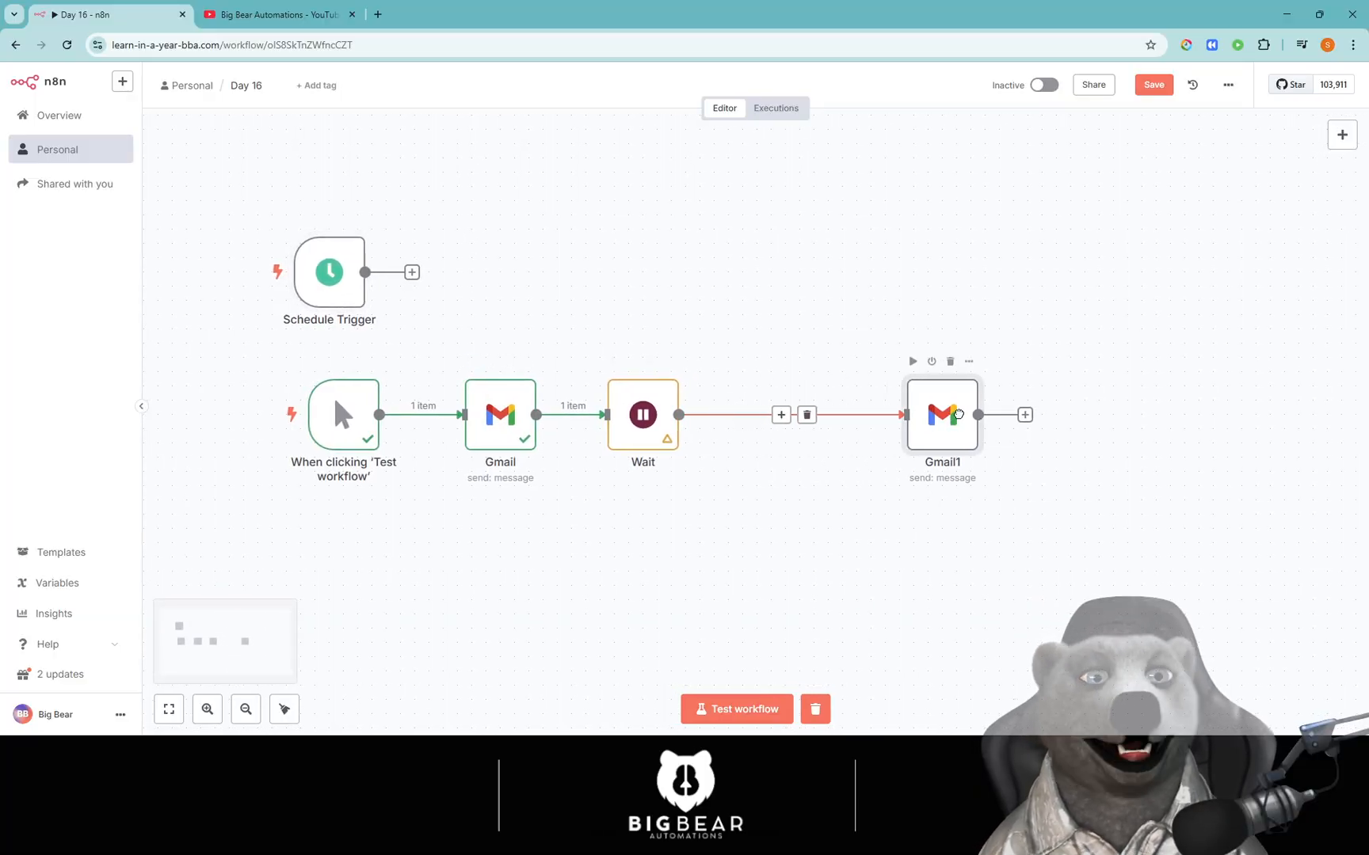
{"action": "left_click_drag", "start_coordinate": [651, 435], "coordinate": [785, 417]}
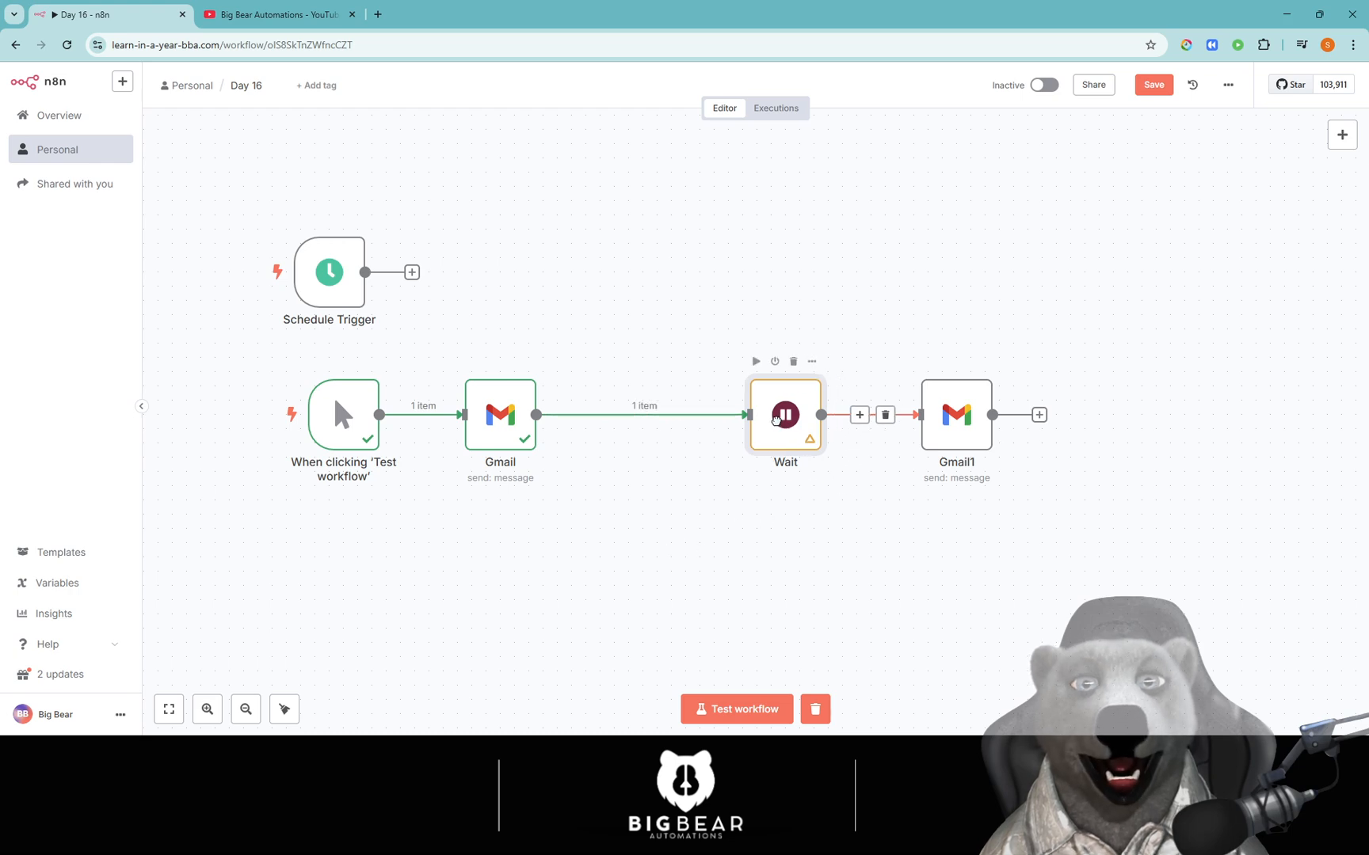
{"action": "left_click_drag", "start_coordinate": [507, 418], "coordinate": [478, 418]}
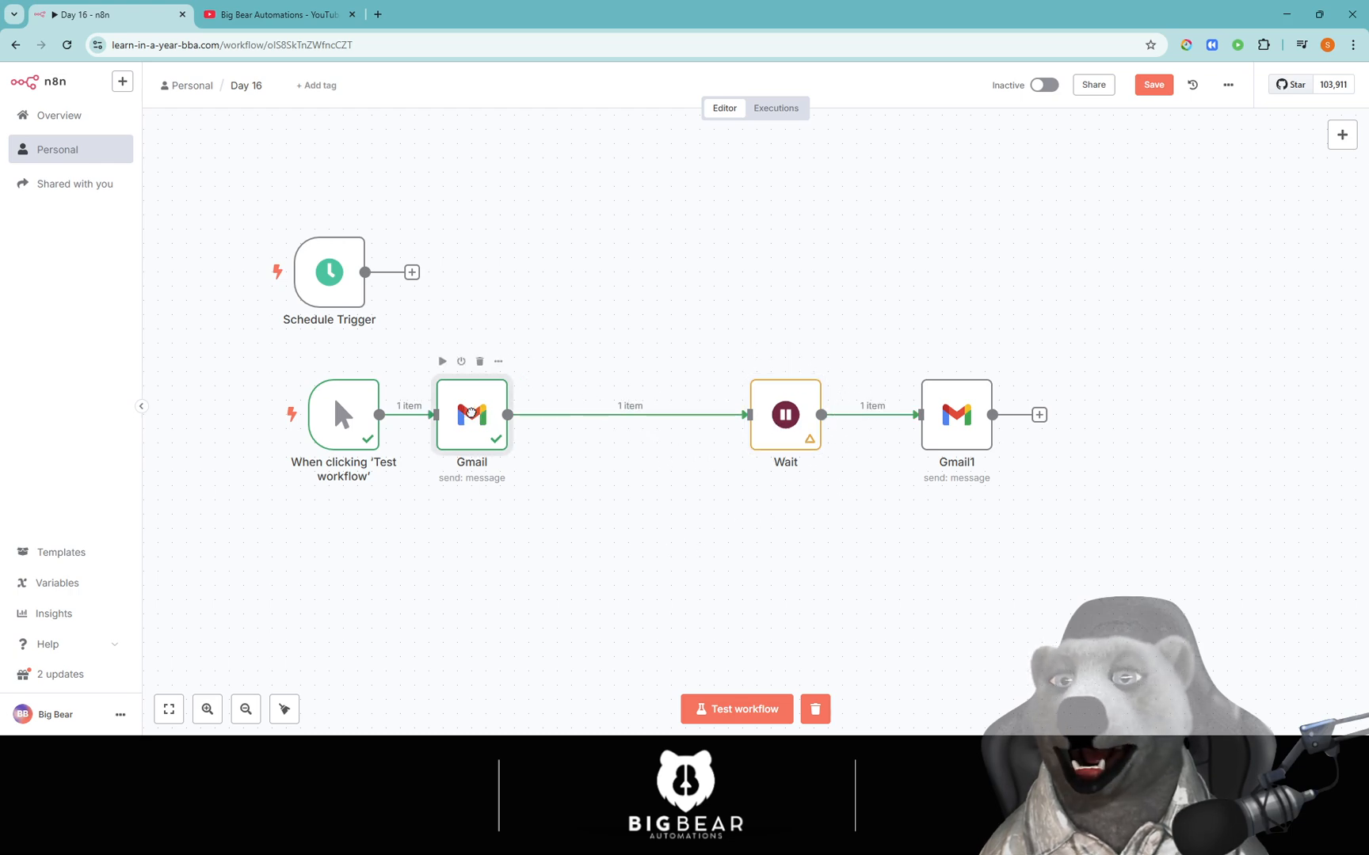
{"action": "left_click", "coordinate": [617, 415]}
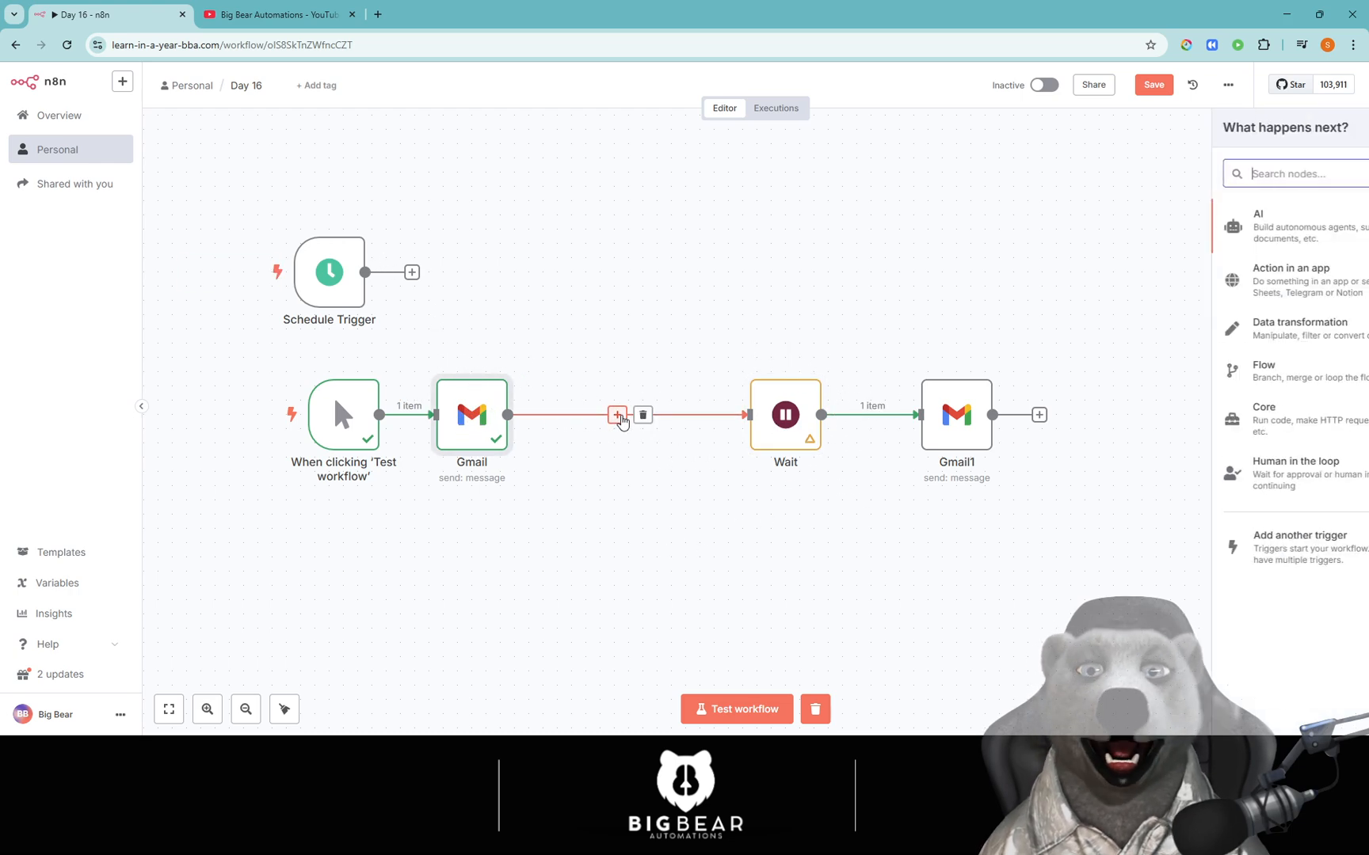
{"action": "type", "text": "if"}
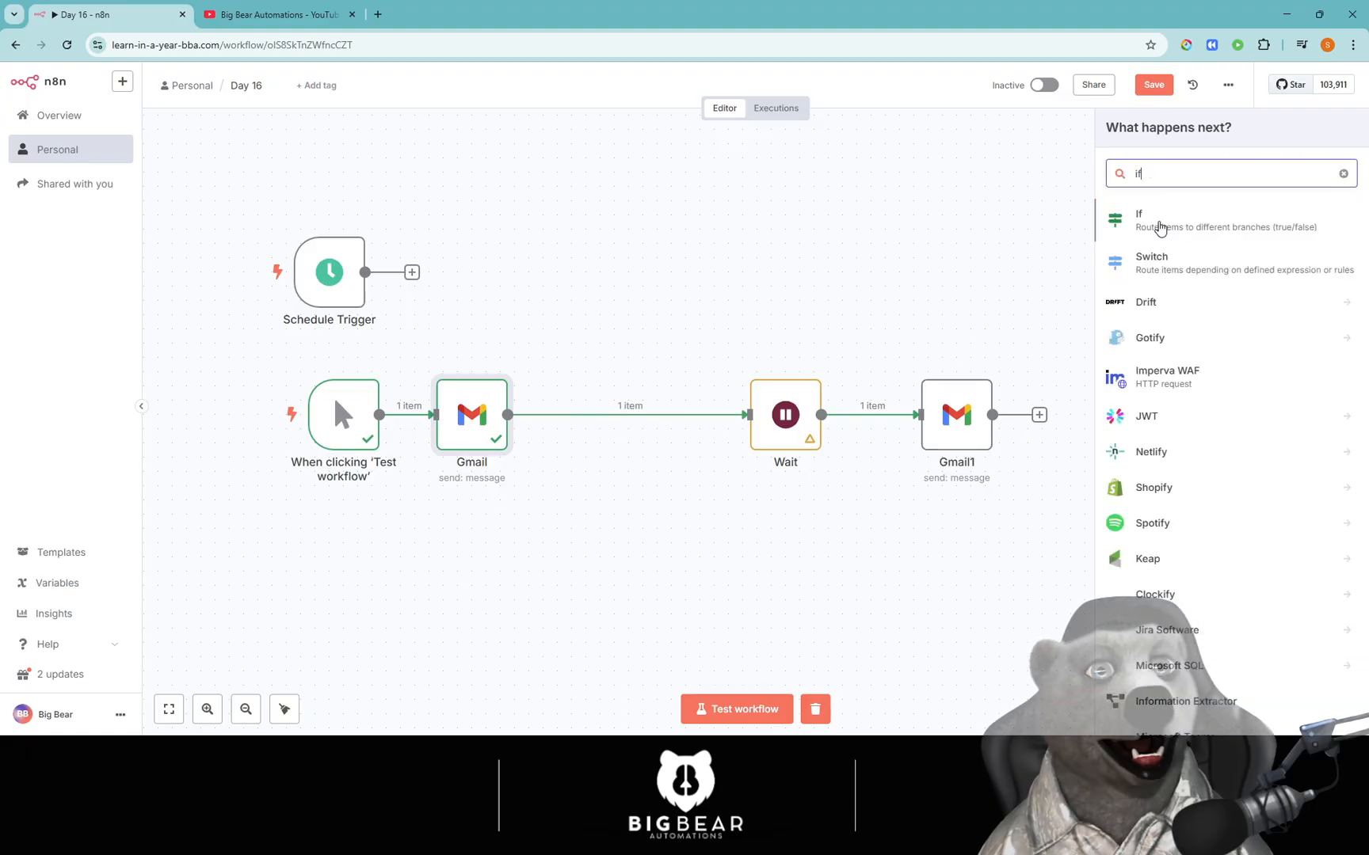
{"action": "left_click", "coordinate": [1159, 228]}
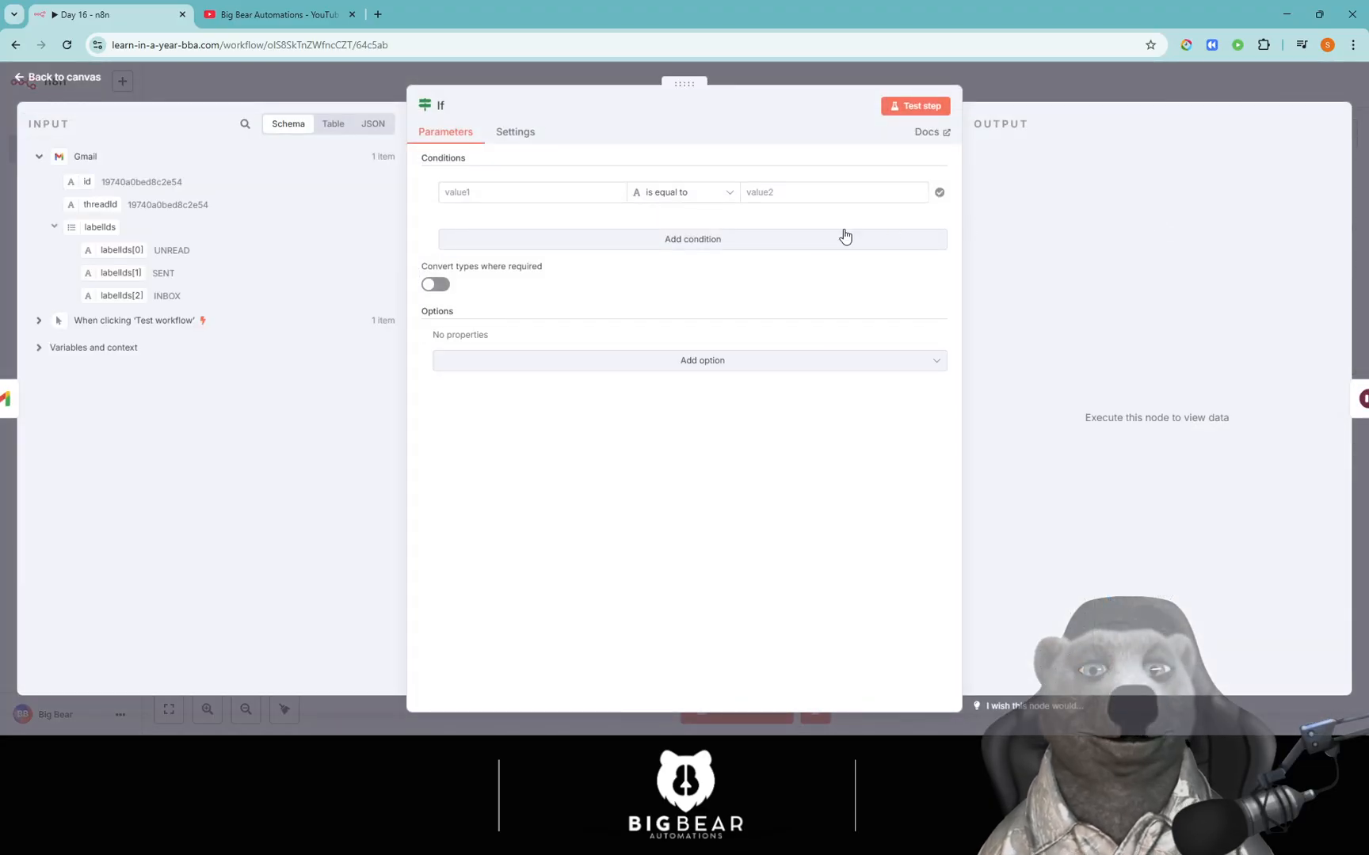
Enter 'request header exists' as the If condition's first value.
{"action": "left_click", "coordinate": [533, 199]}
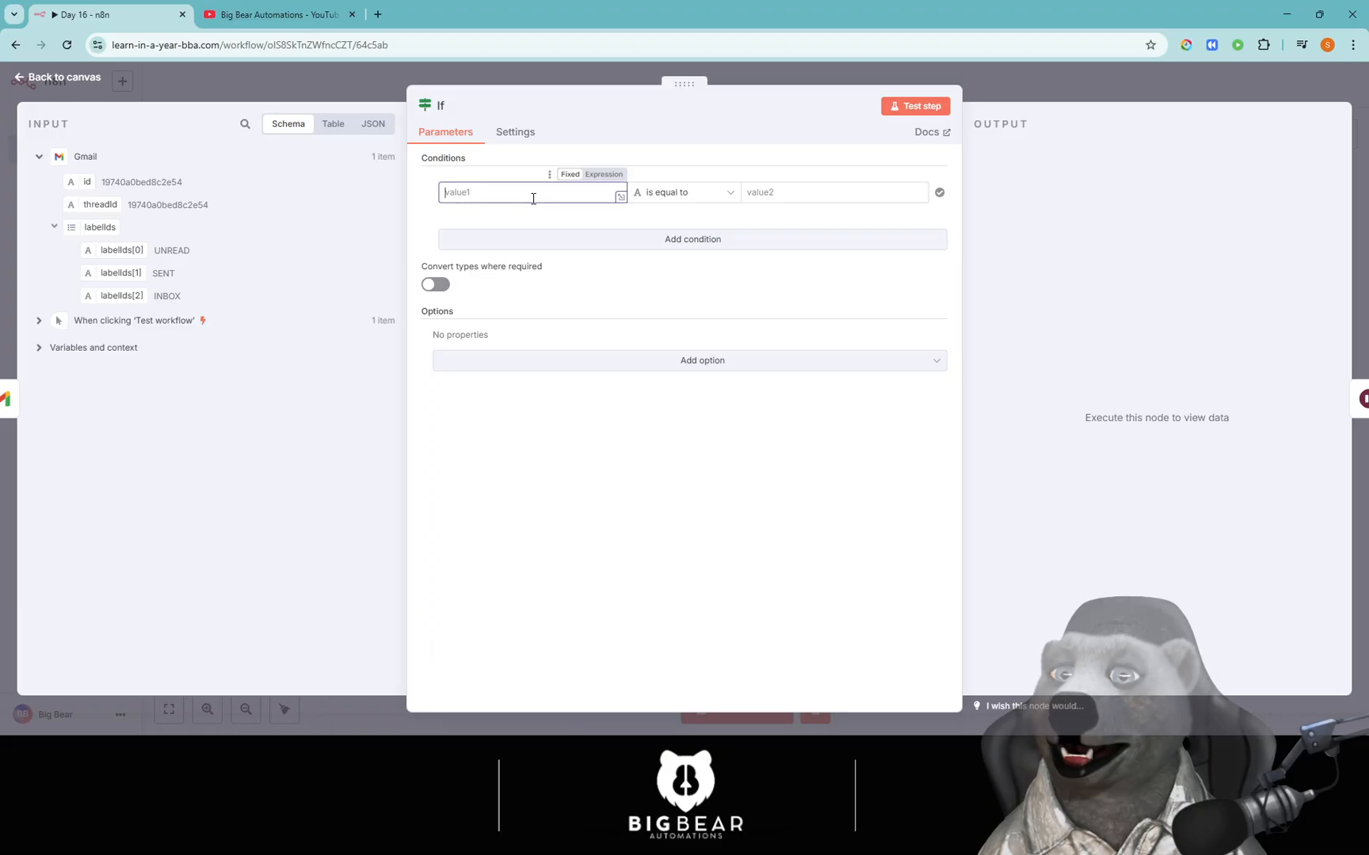
{"action": "left_click_drag", "start_coordinate": [87, 181], "coordinate": [527, 193]}
{"action": "left_click", "coordinate": [800, 190]}
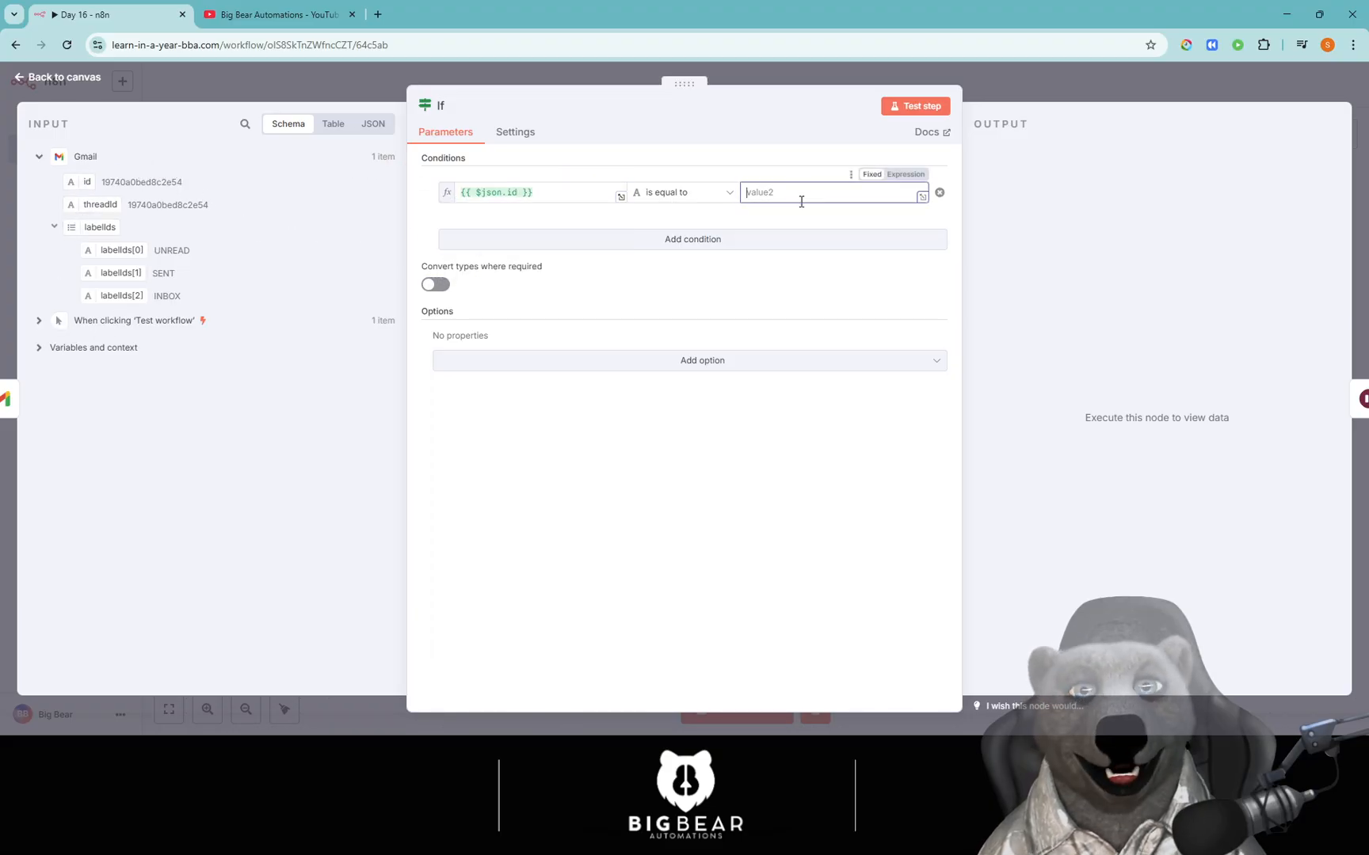
{"action": "type", "text": "er"}
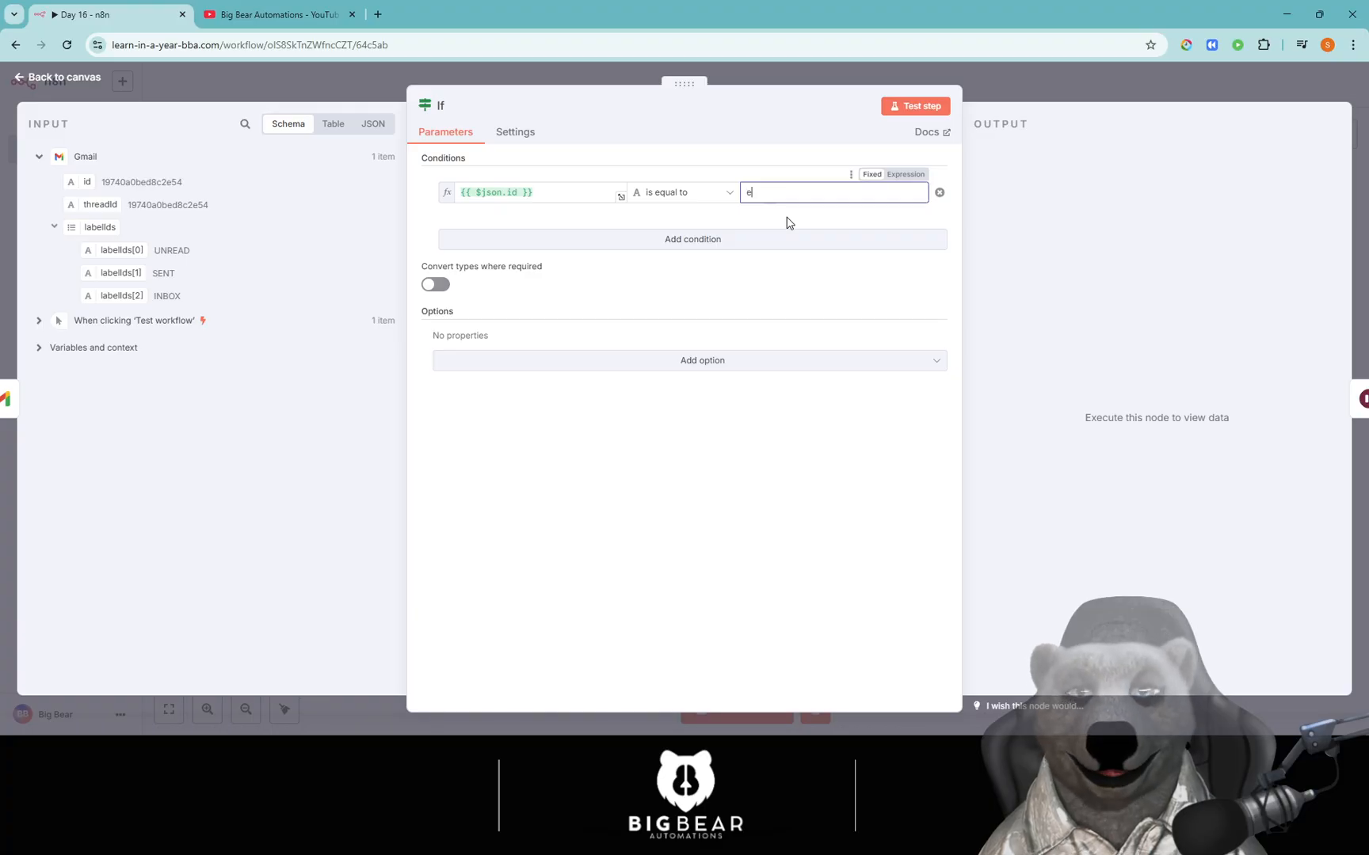
{"action": "key", "text": "BackSpace"}
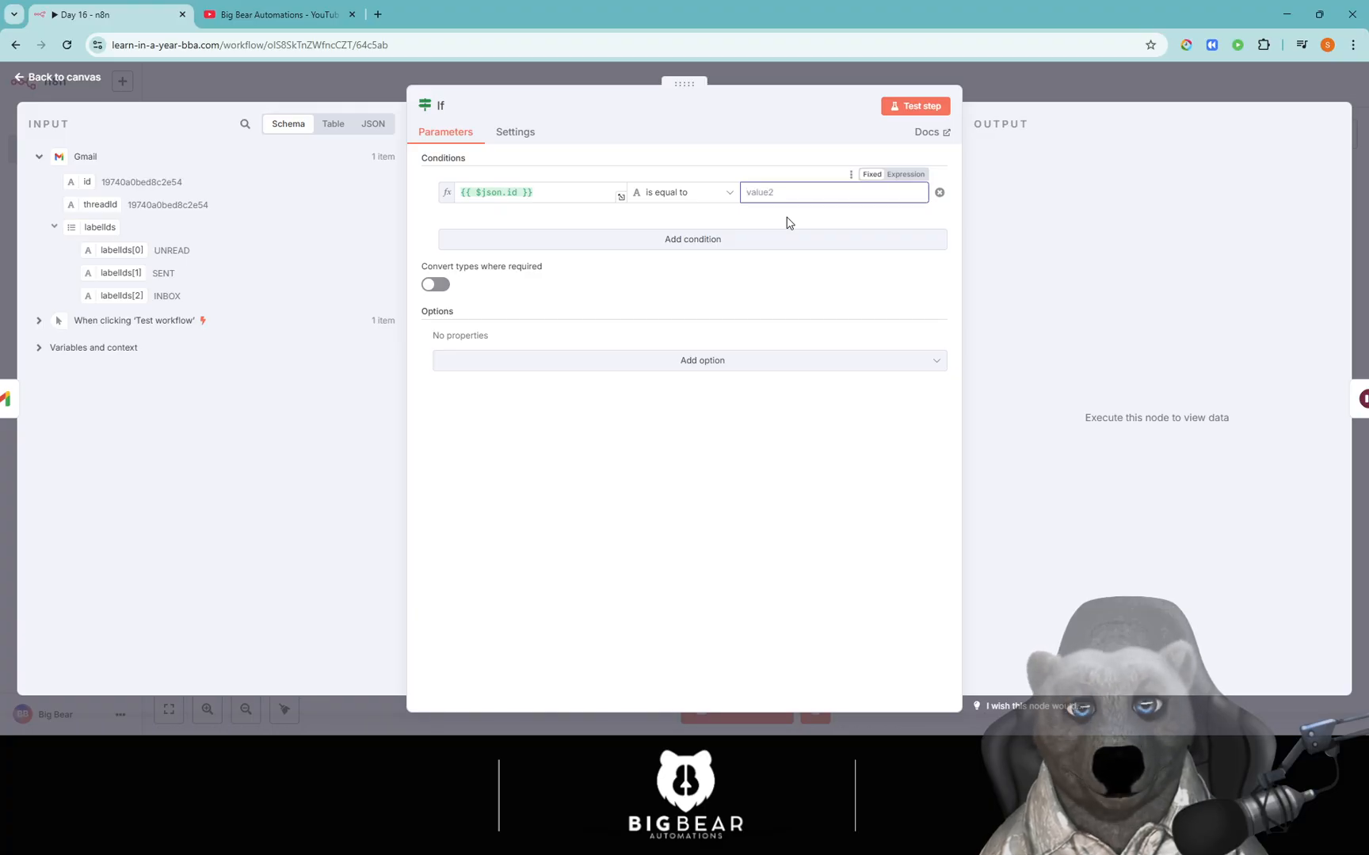
{"action": "type", "text": "Error"}
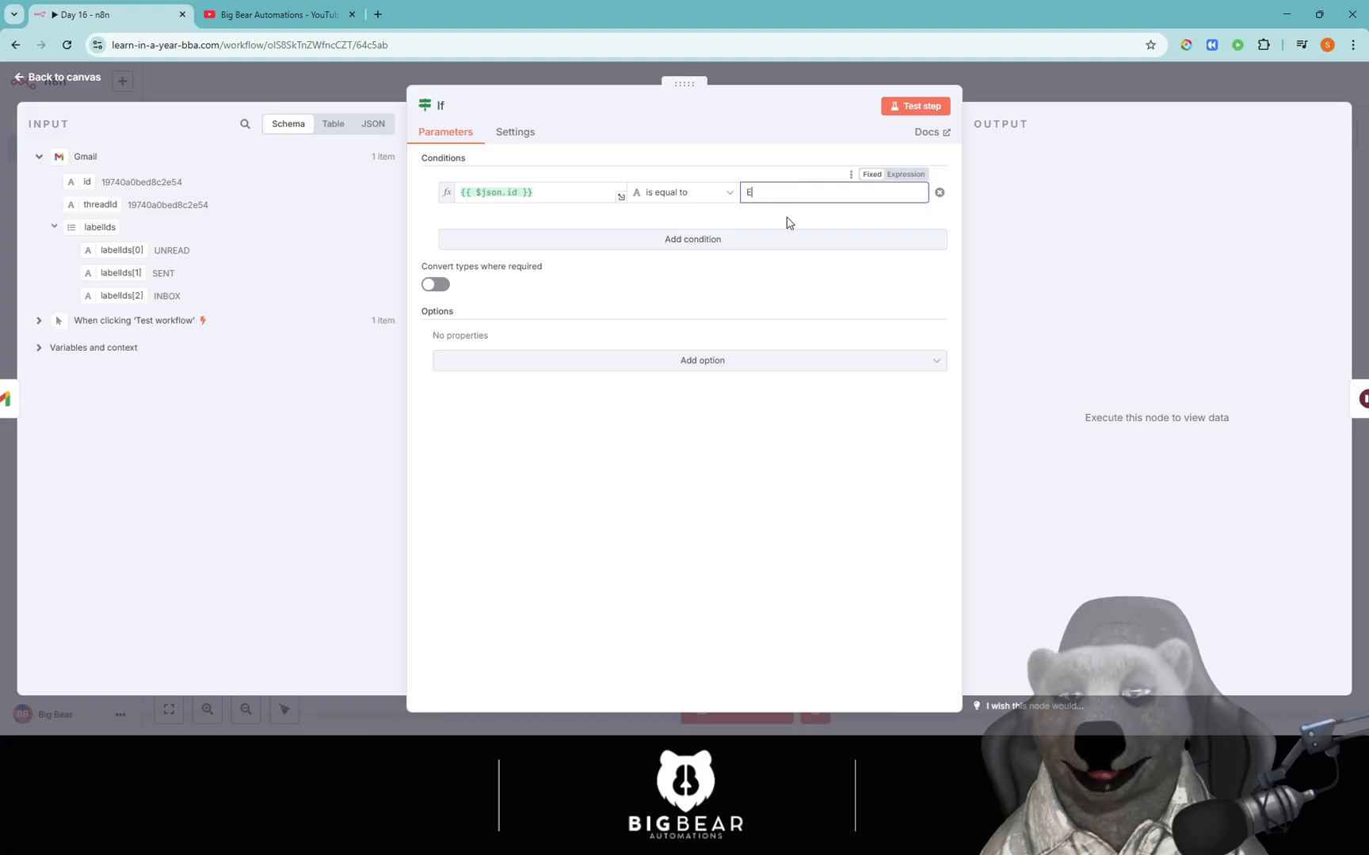
{"action": "key", "text": "BackSpace"}
{"action": "key", "text": "BackSpace"}
{"action": "key", "text": "BackSpace"}
{"action": "key", "text": "BackSpace"}
{"action": "key", "text": "BackSpace"}
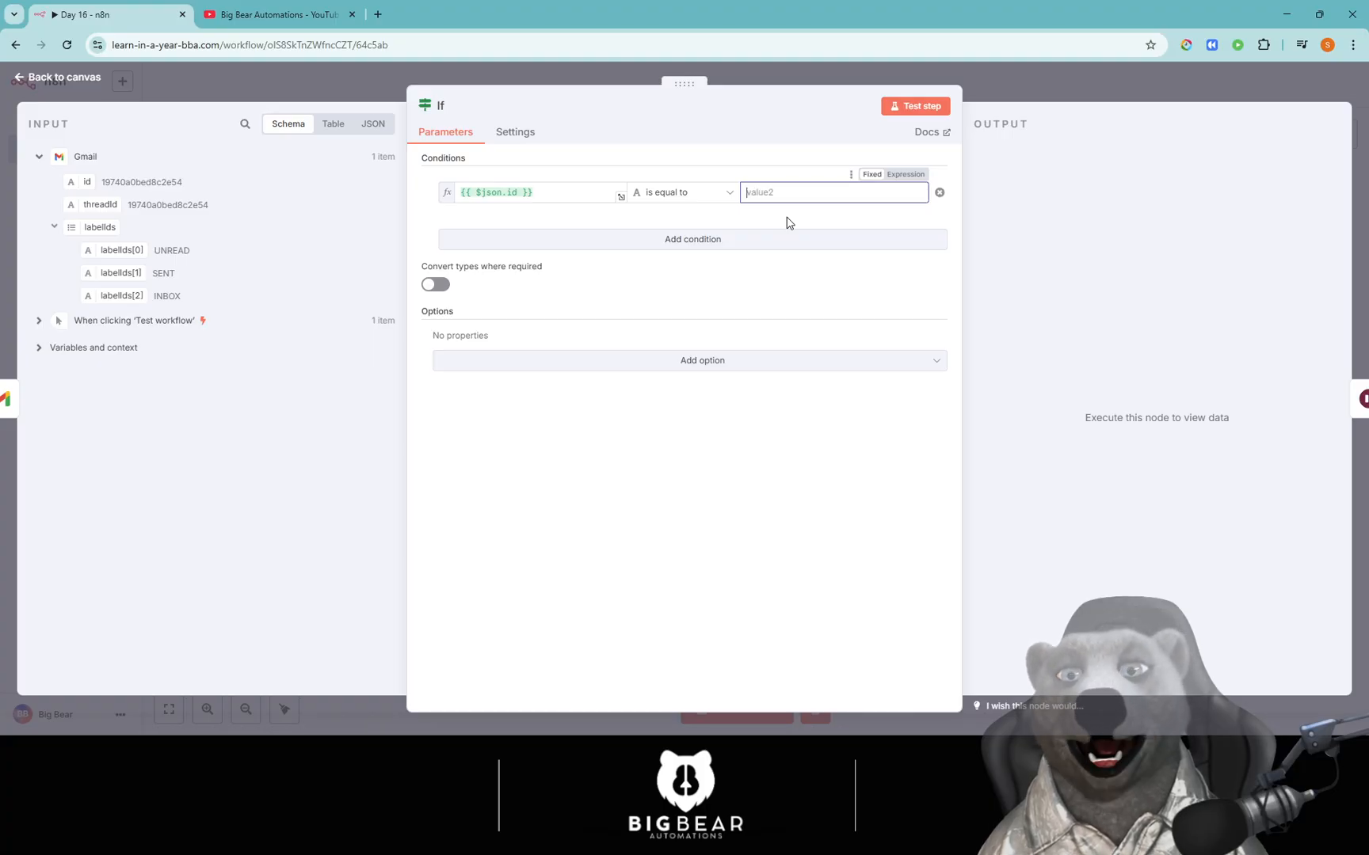
{"action": "type", "text": "rEQ"}
{"action": "key", "text": "Tab"}
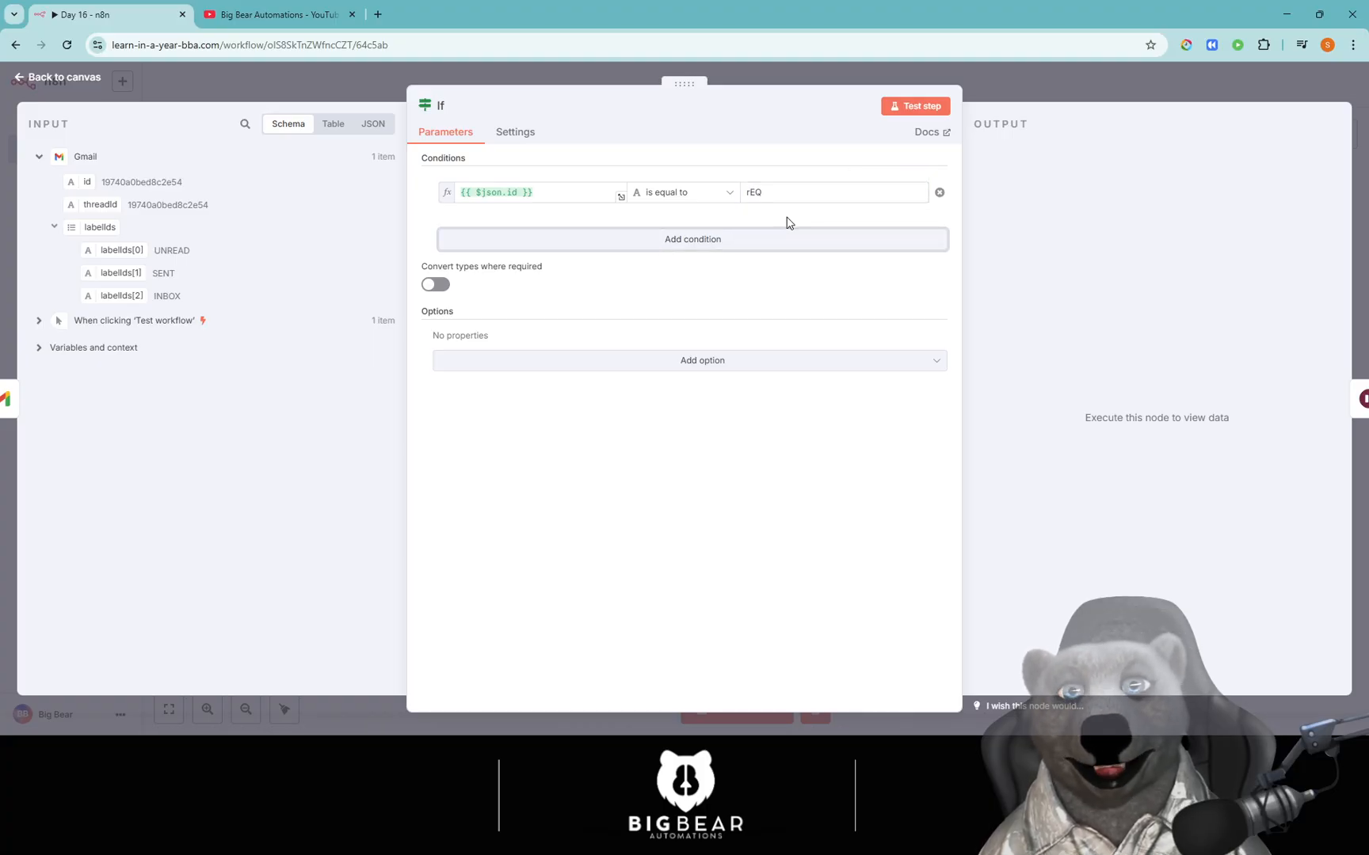
{"action": "double_click", "coordinate": [784, 192]}
{"action": "type", "text": "header"}
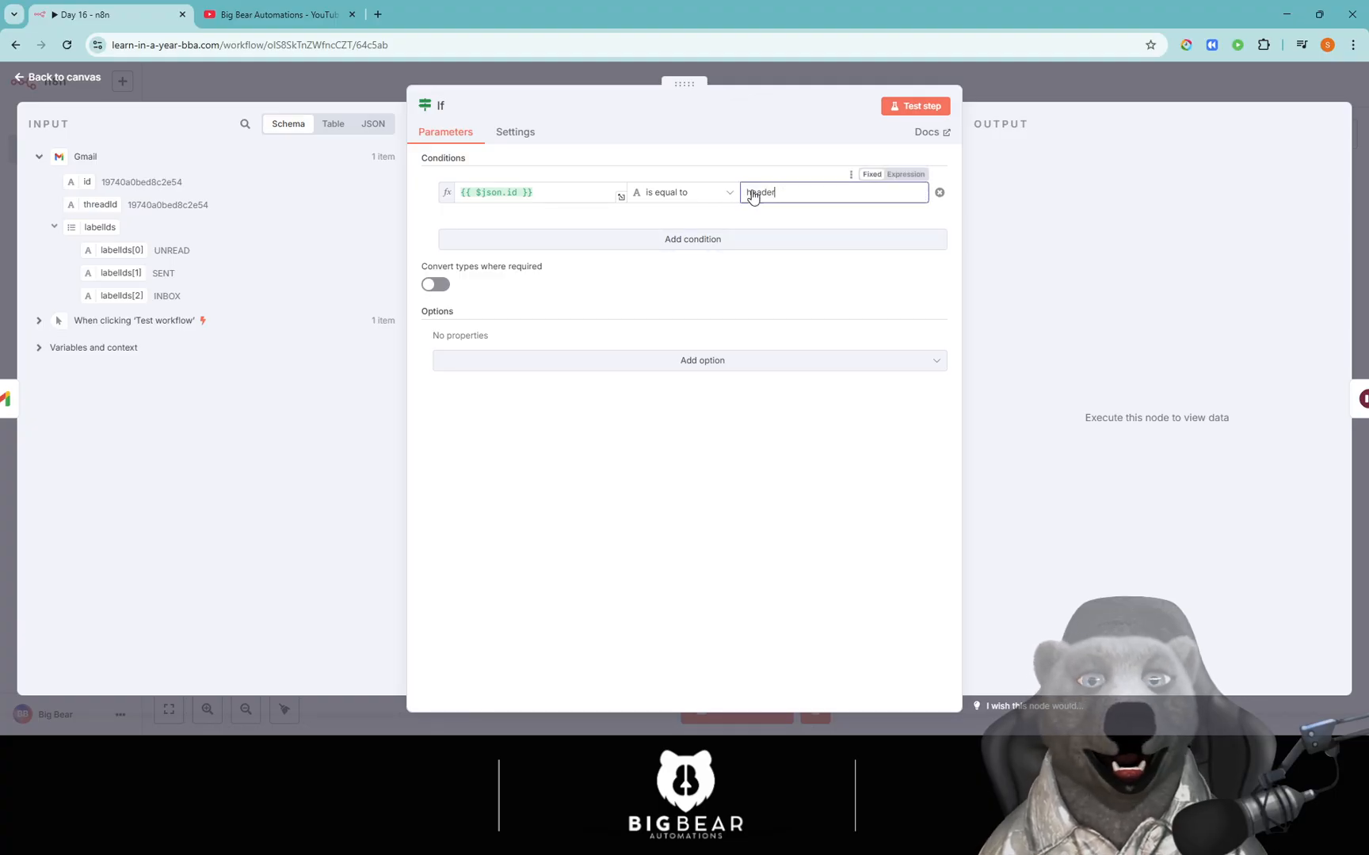
{"action": "left_click_drag", "start_coordinate": [538, 192], "coordinate": [413, 193]}
{"action": "type", "text": "r"}
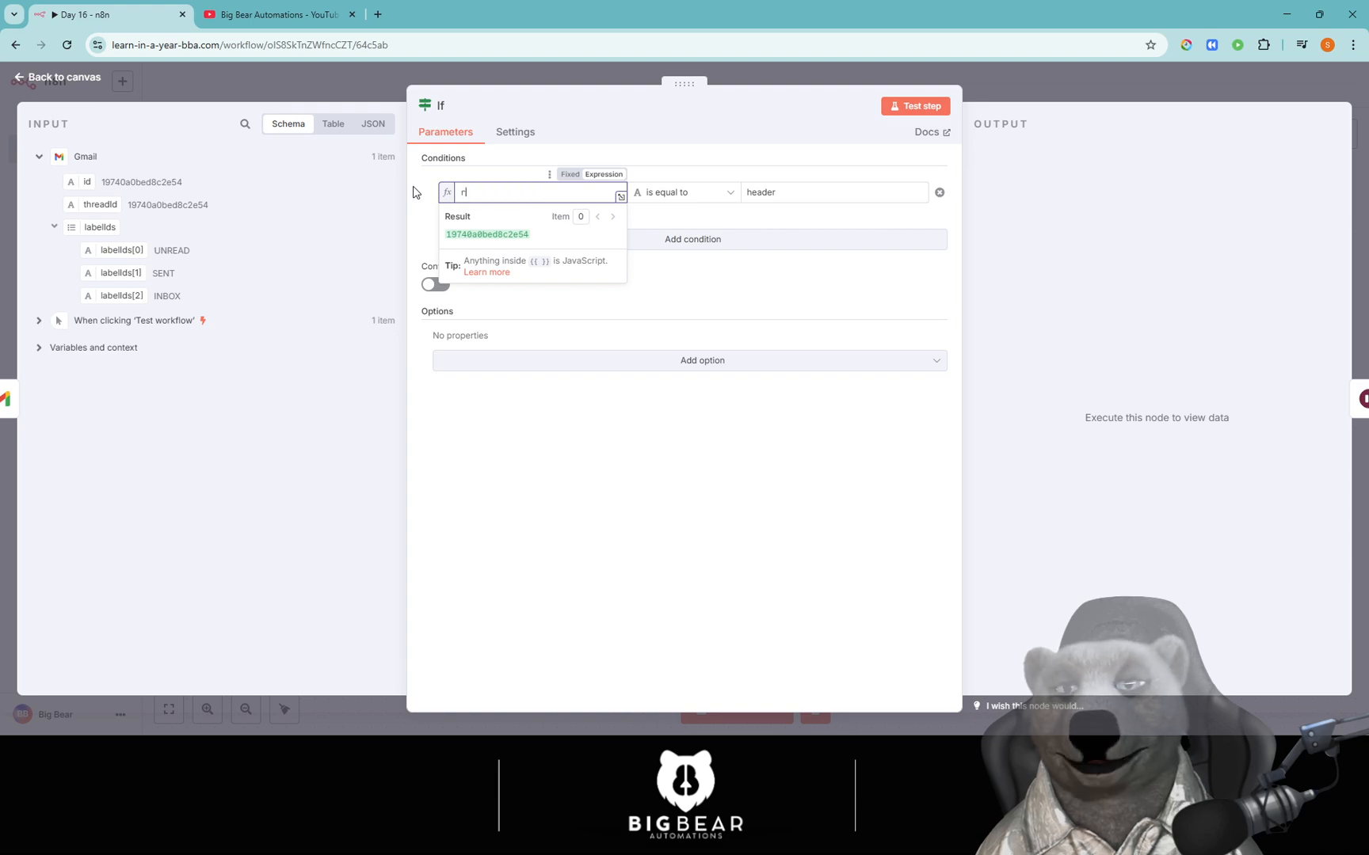
{"action": "type", "text": "eques"}
{"action": "type", "text": "he"}
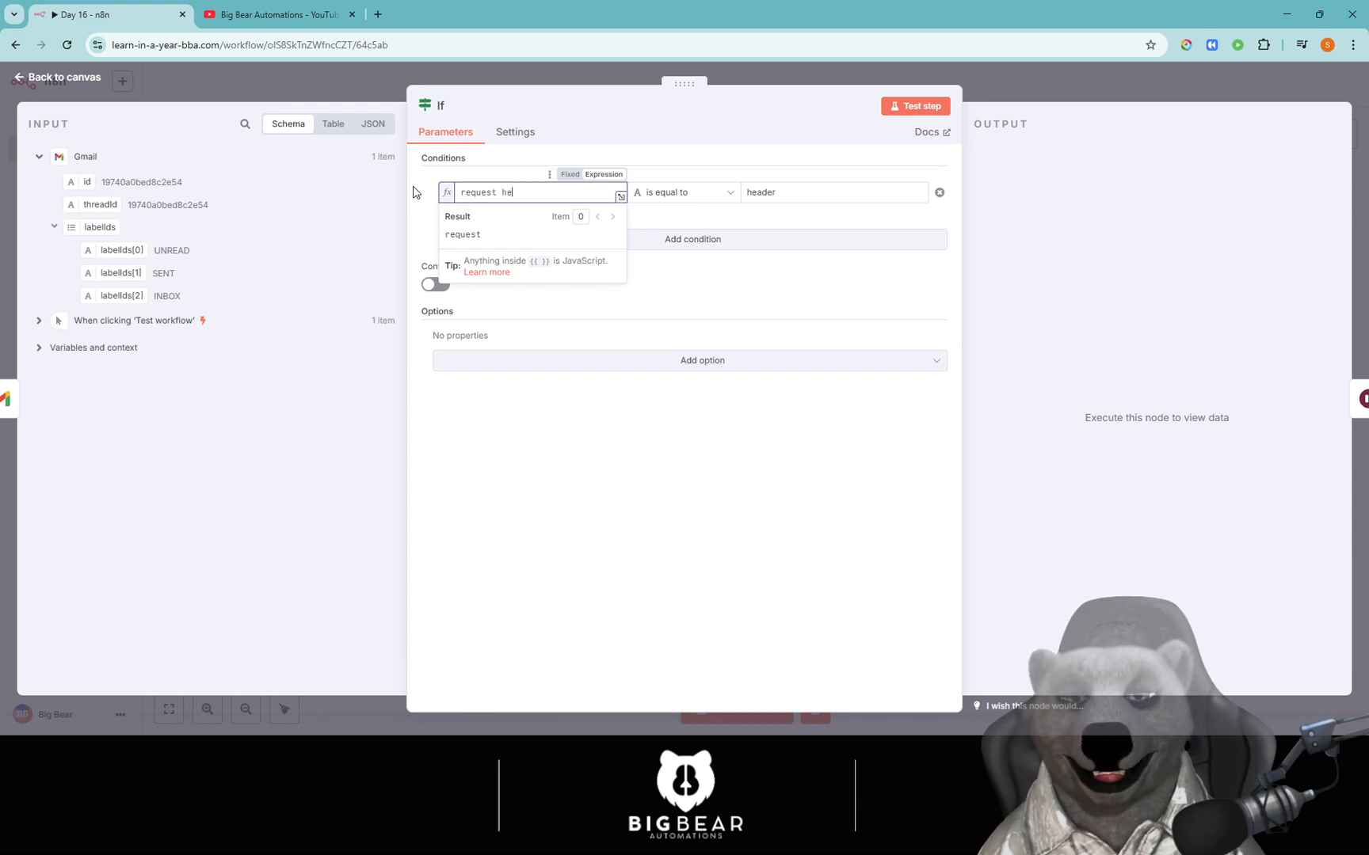
{"action": "type", "text": "ader existds"}
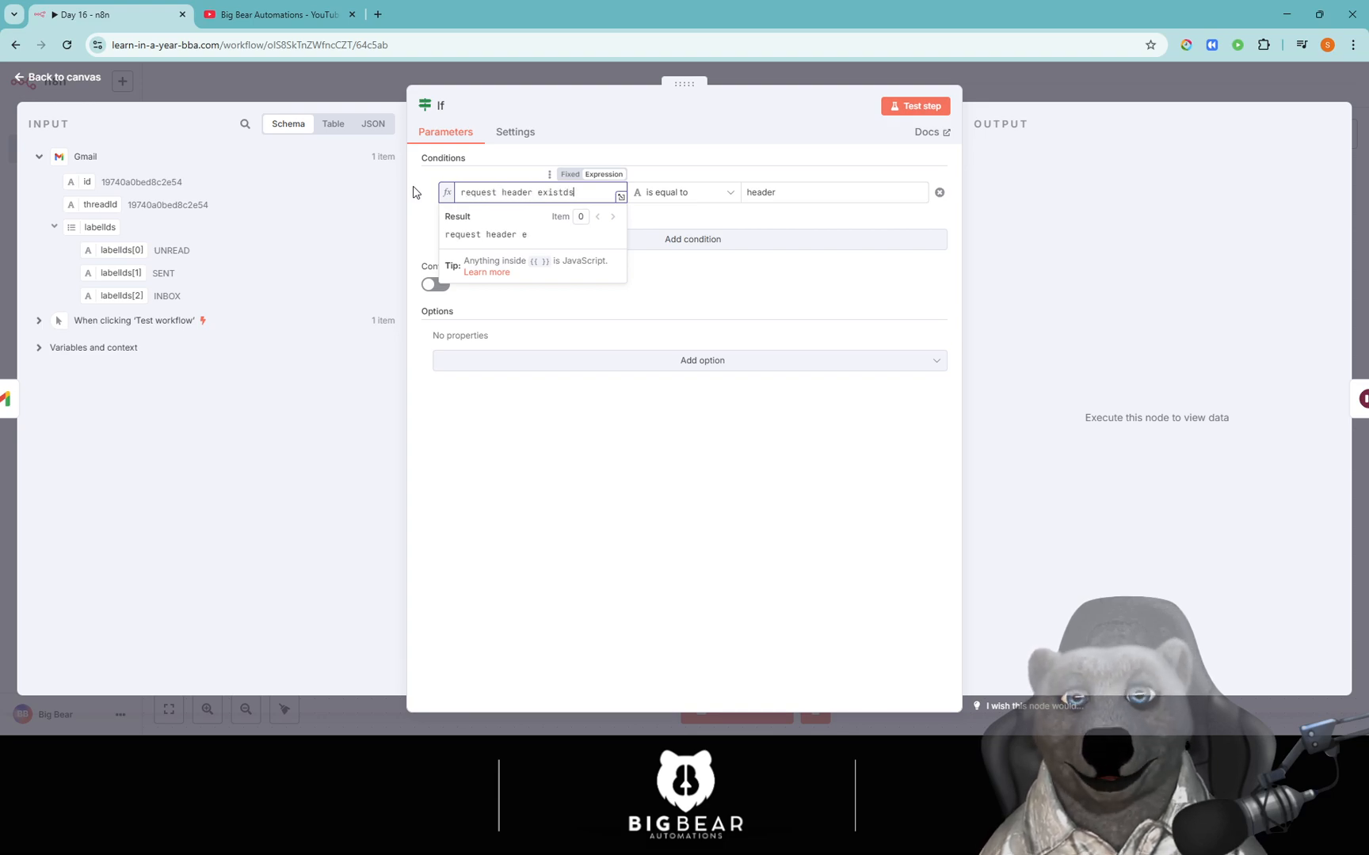
{"action": "key", "text": "Left"}
{"action": "key", "text": "BackSpace"}
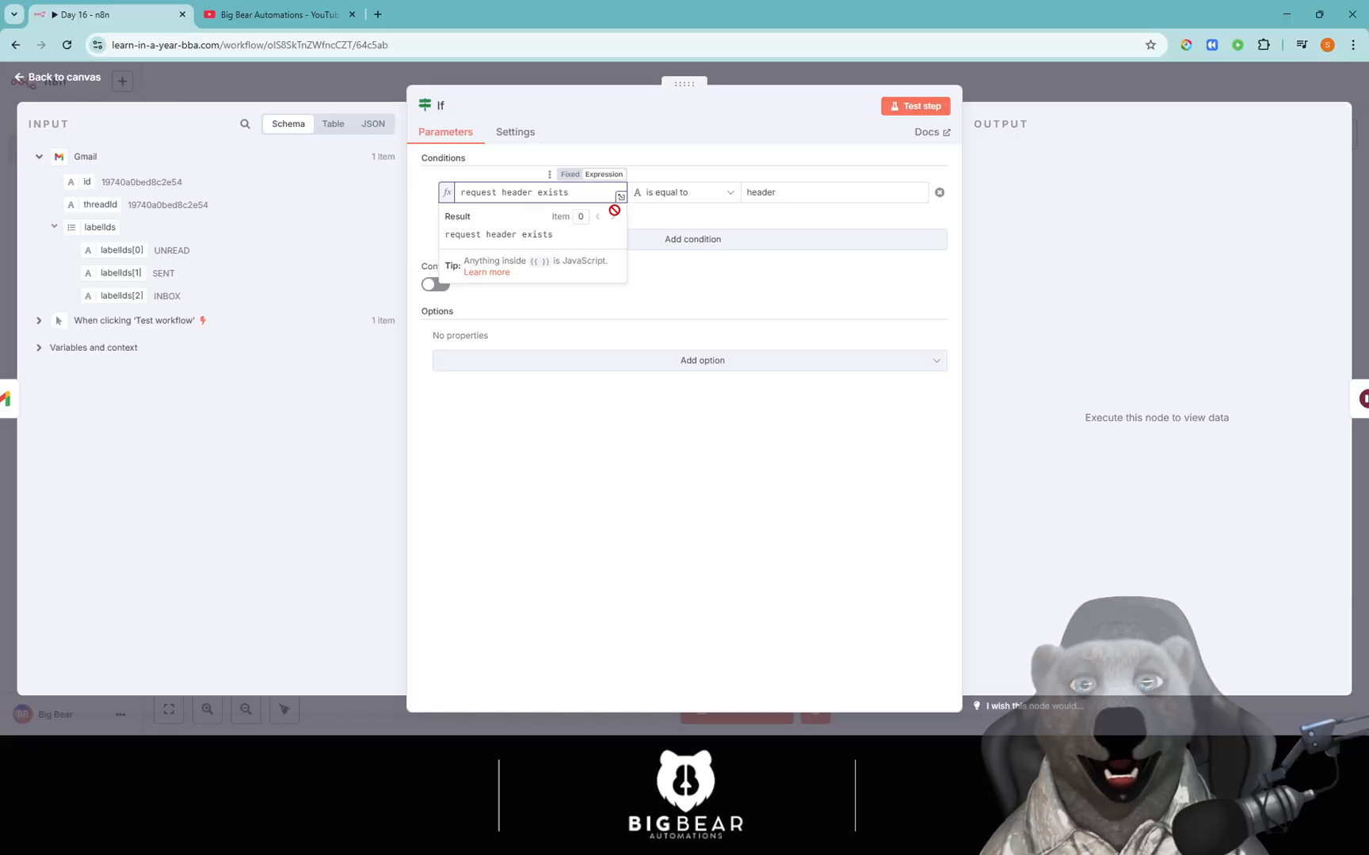
Set the comparison operator to exists and arrange Wait and Gmail1 on the true branch.
{"action": "left_click", "coordinate": [696, 198]}
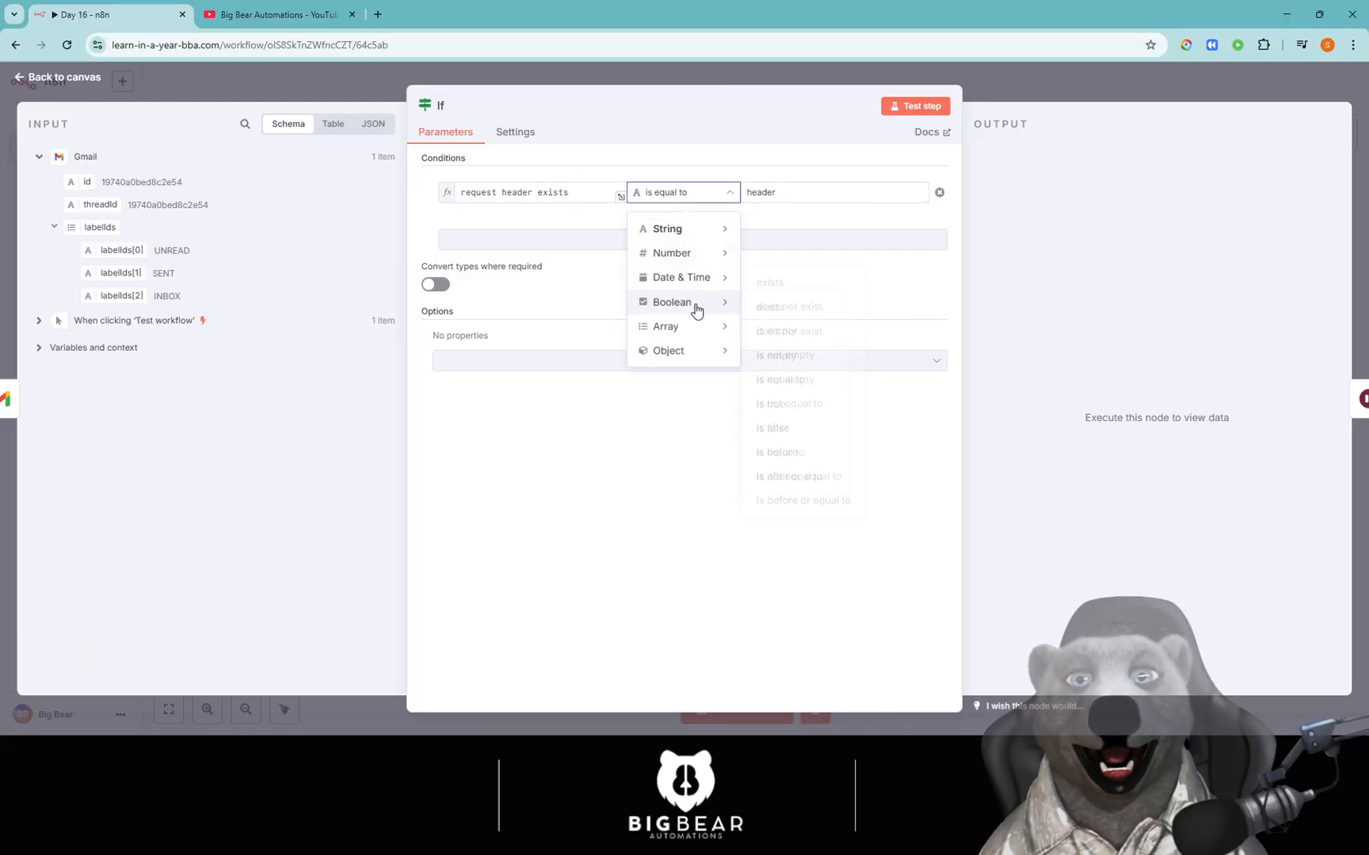
{"action": "mouse_move", "coordinate": [698, 252]}
{"action": "mouse_move", "coordinate": [724, 227]}
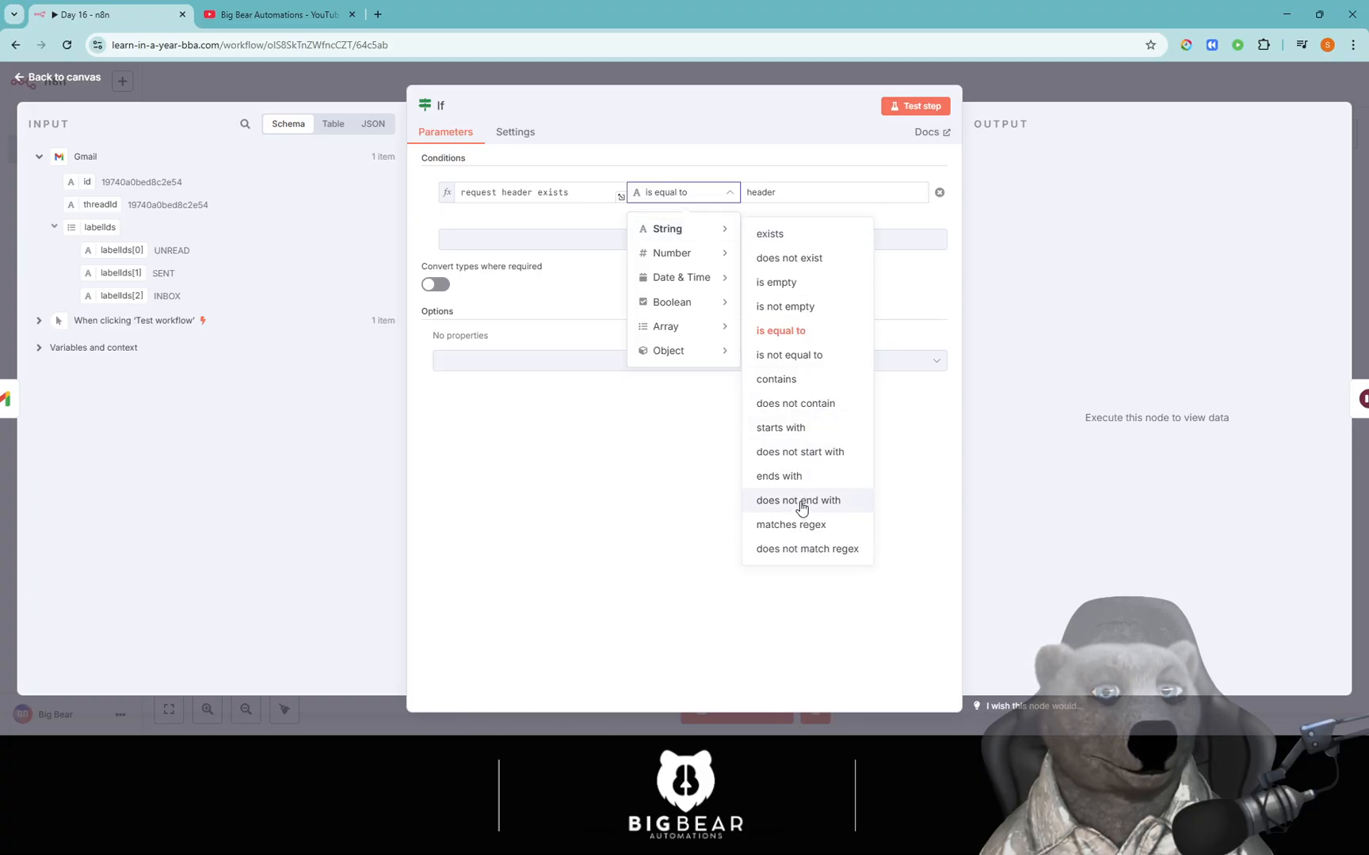
{"action": "left_click", "coordinate": [797, 241]}
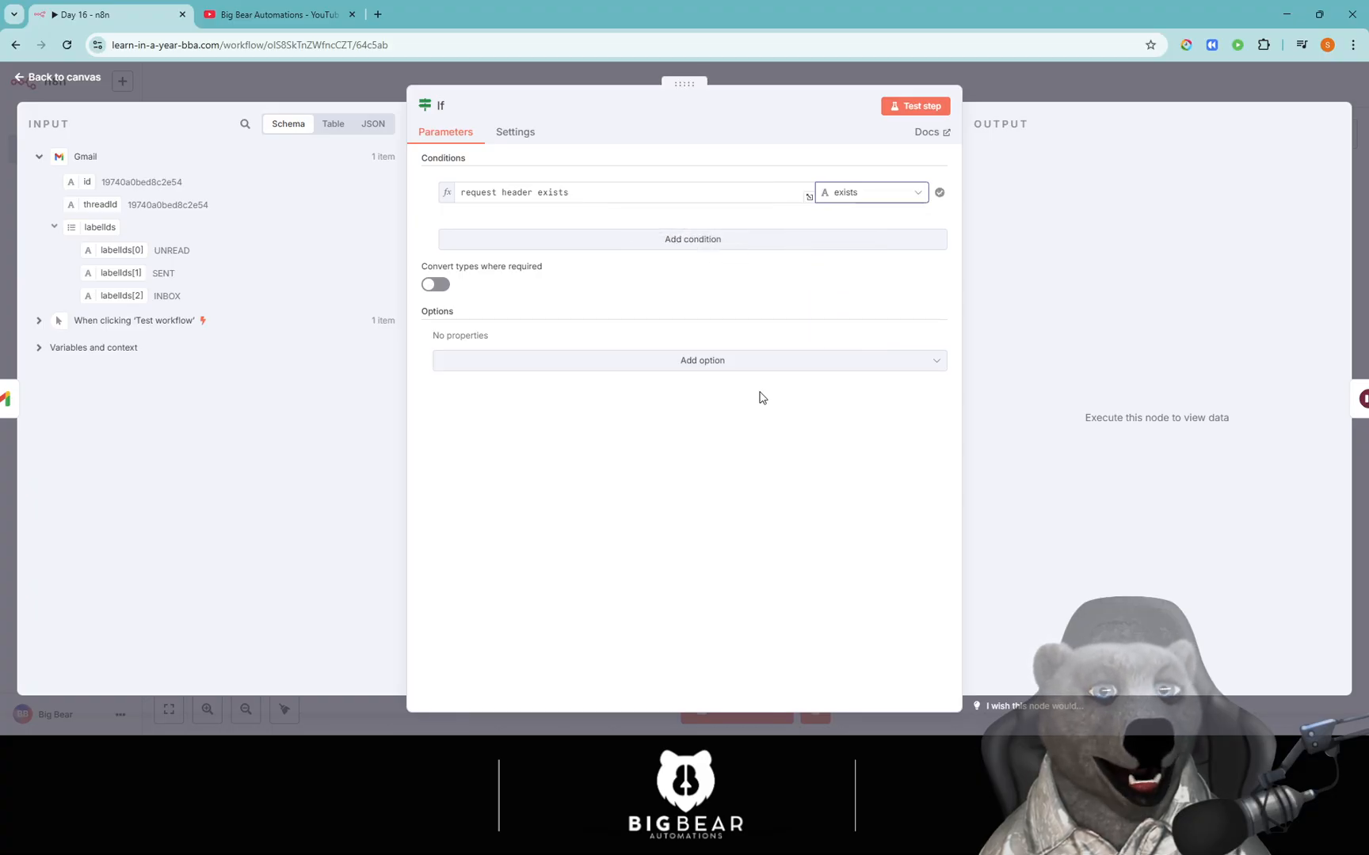
{"action": "left_click", "coordinate": [984, 69]}
{"action": "scroll", "coordinate": [811, 352], "scroll_direction": "right", "scroll_amount": 3}
{"action": "scroll", "coordinate": [812, 352], "scroll_direction": "down", "scroll_amount": 2}
{"action": "left_click_drag", "start_coordinate": [812, 352], "coordinate": [725, 240]}
{"action": "left_click_drag", "start_coordinate": [1007, 366], "coordinate": [864, 253]}
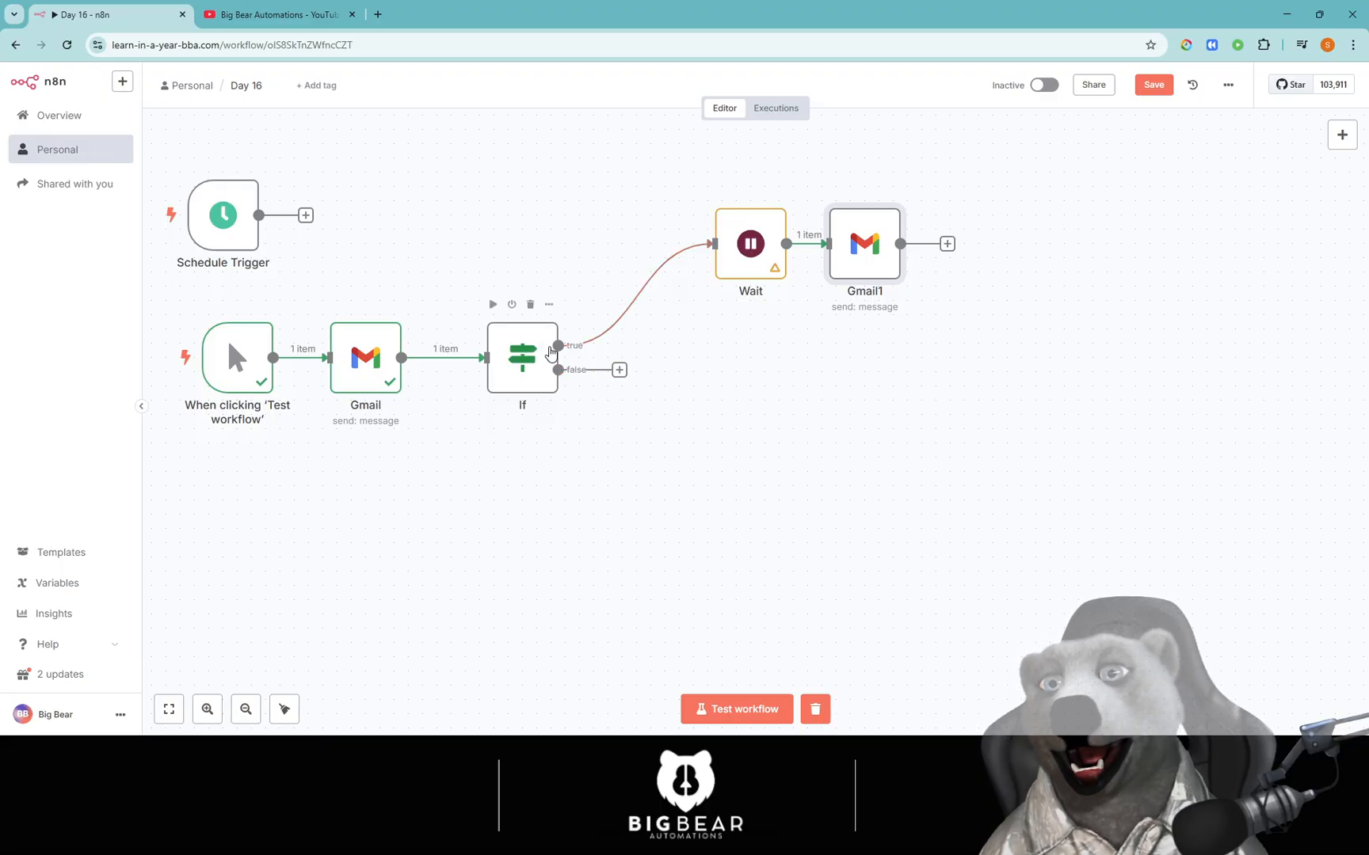
{"action": "left_click", "coordinate": [750, 252]}
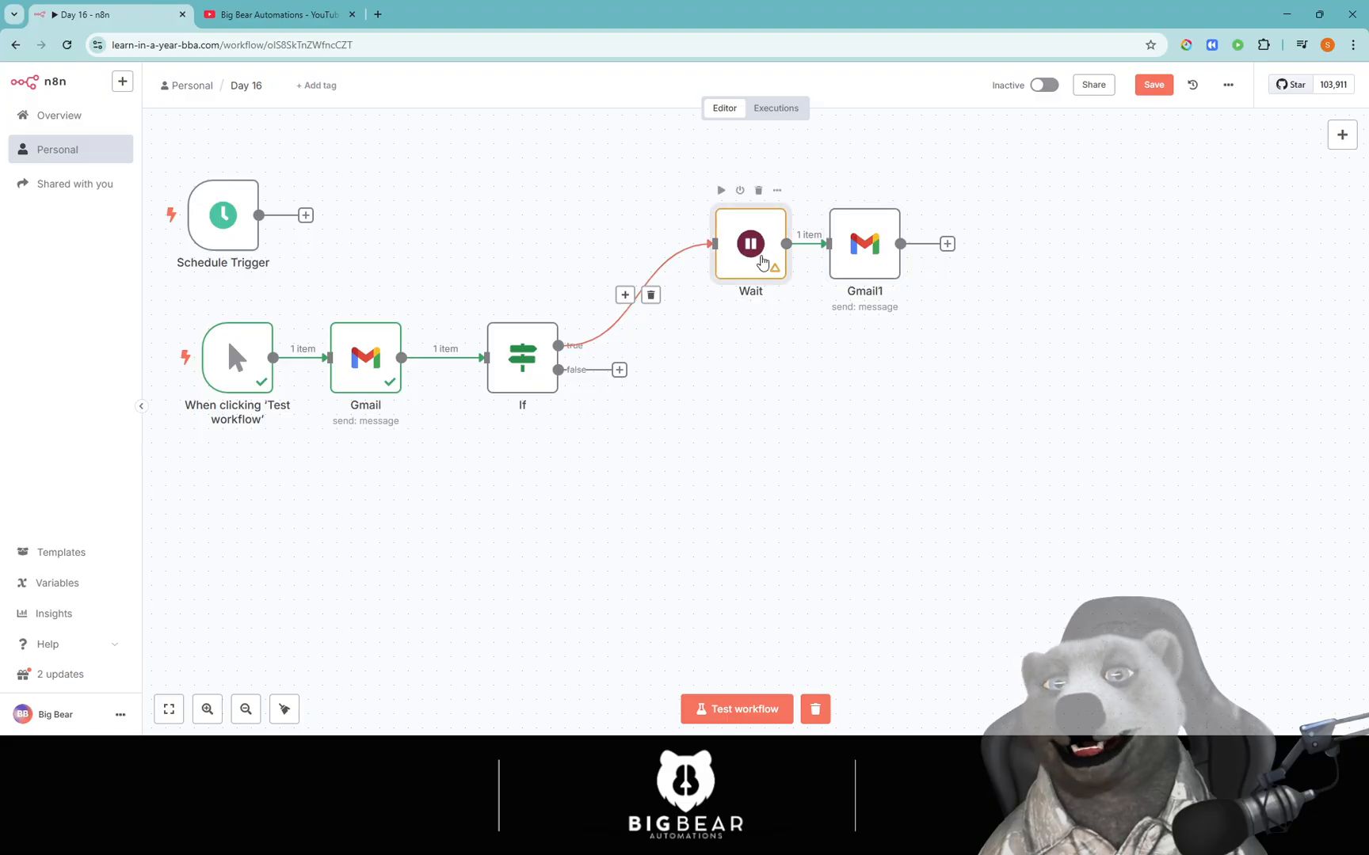
{"action": "double_click", "coordinate": [762, 262]}
{"action": "left_click", "coordinate": [619, 228]}
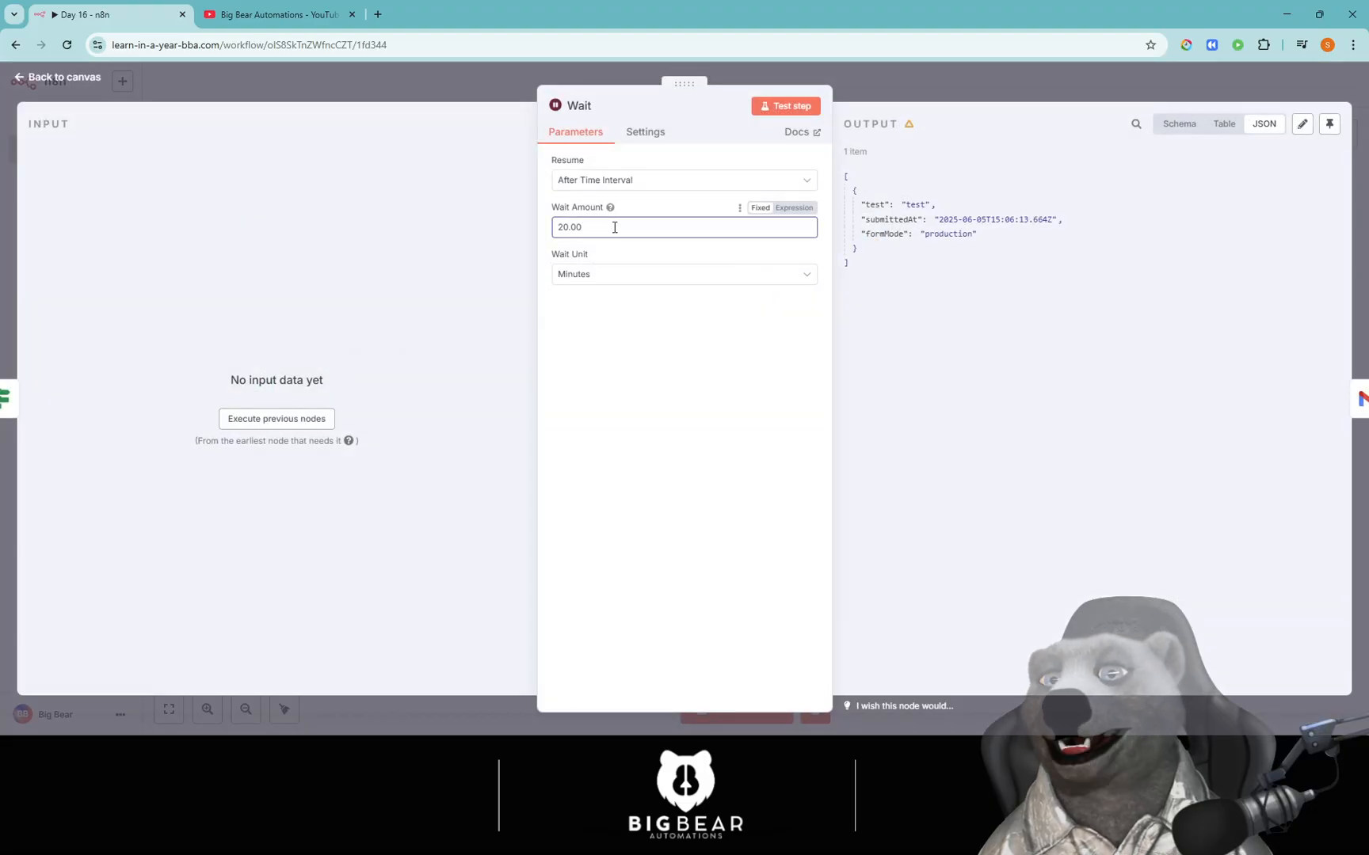
{"action": "left_click", "coordinate": [495, 78]}
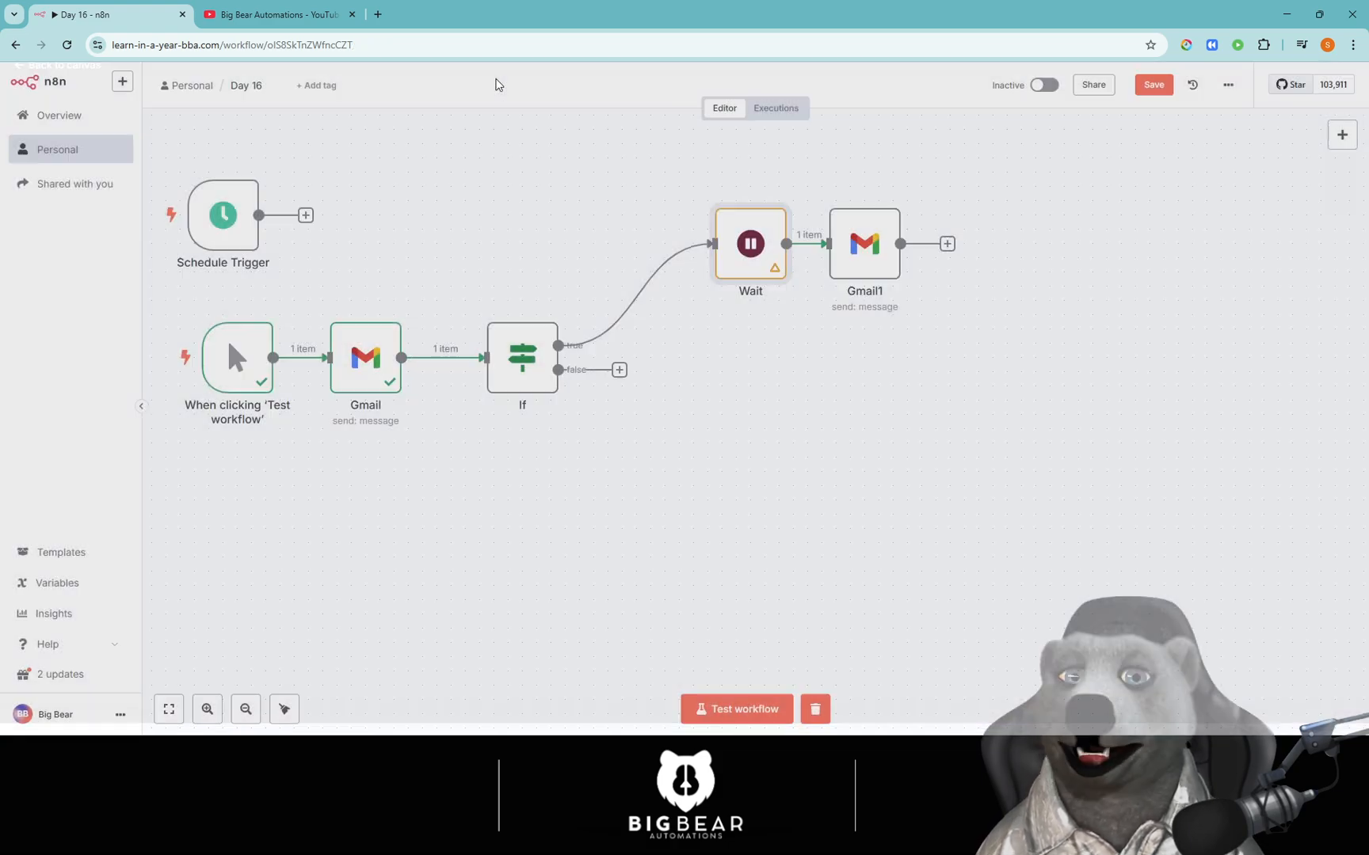
Nudge Gmail1 slightly further right of the Wait node.
{"action": "left_click_drag", "start_coordinate": [846, 243], "coordinate": [874, 245]}
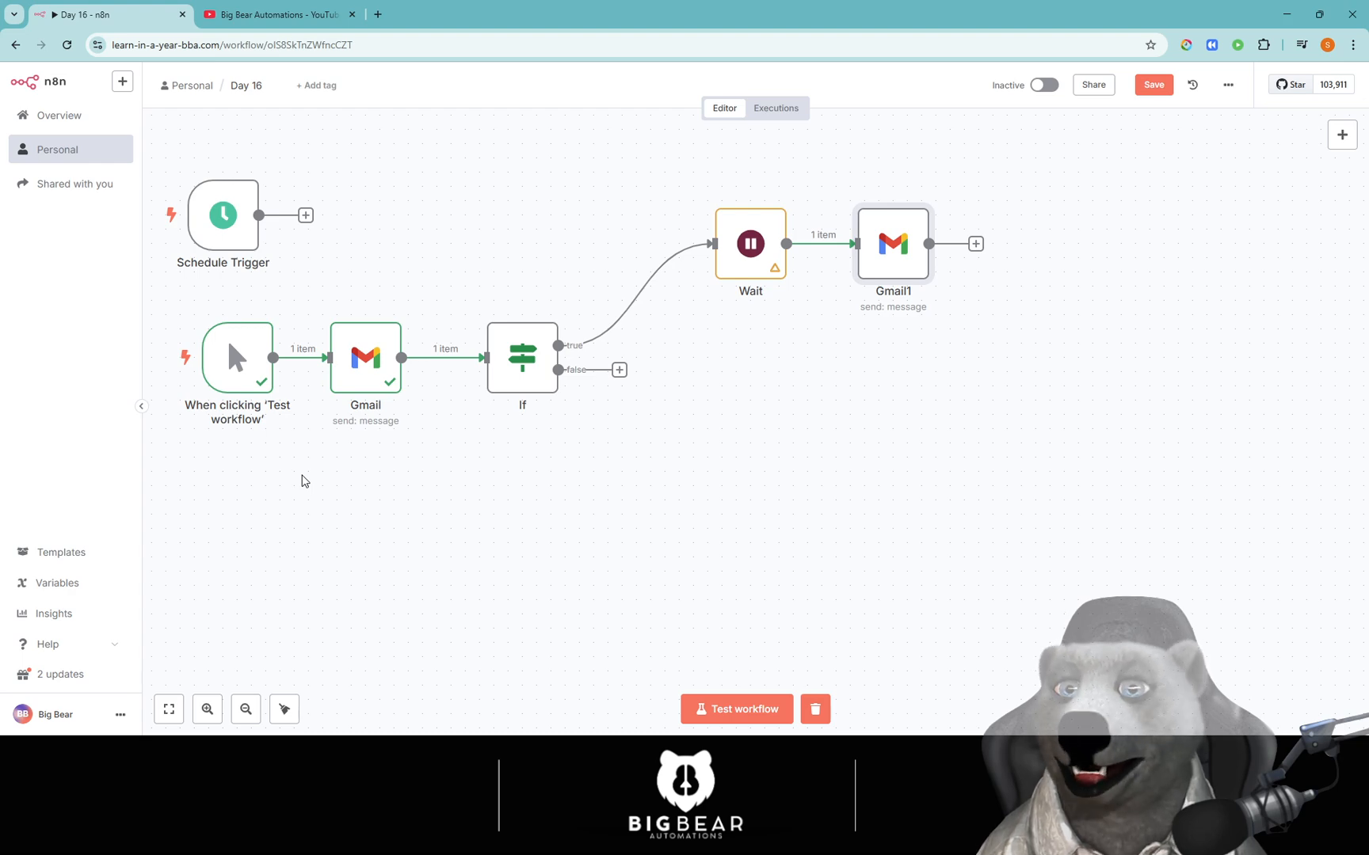
{"action": "mouse_move", "coordinate": [213, 352]}
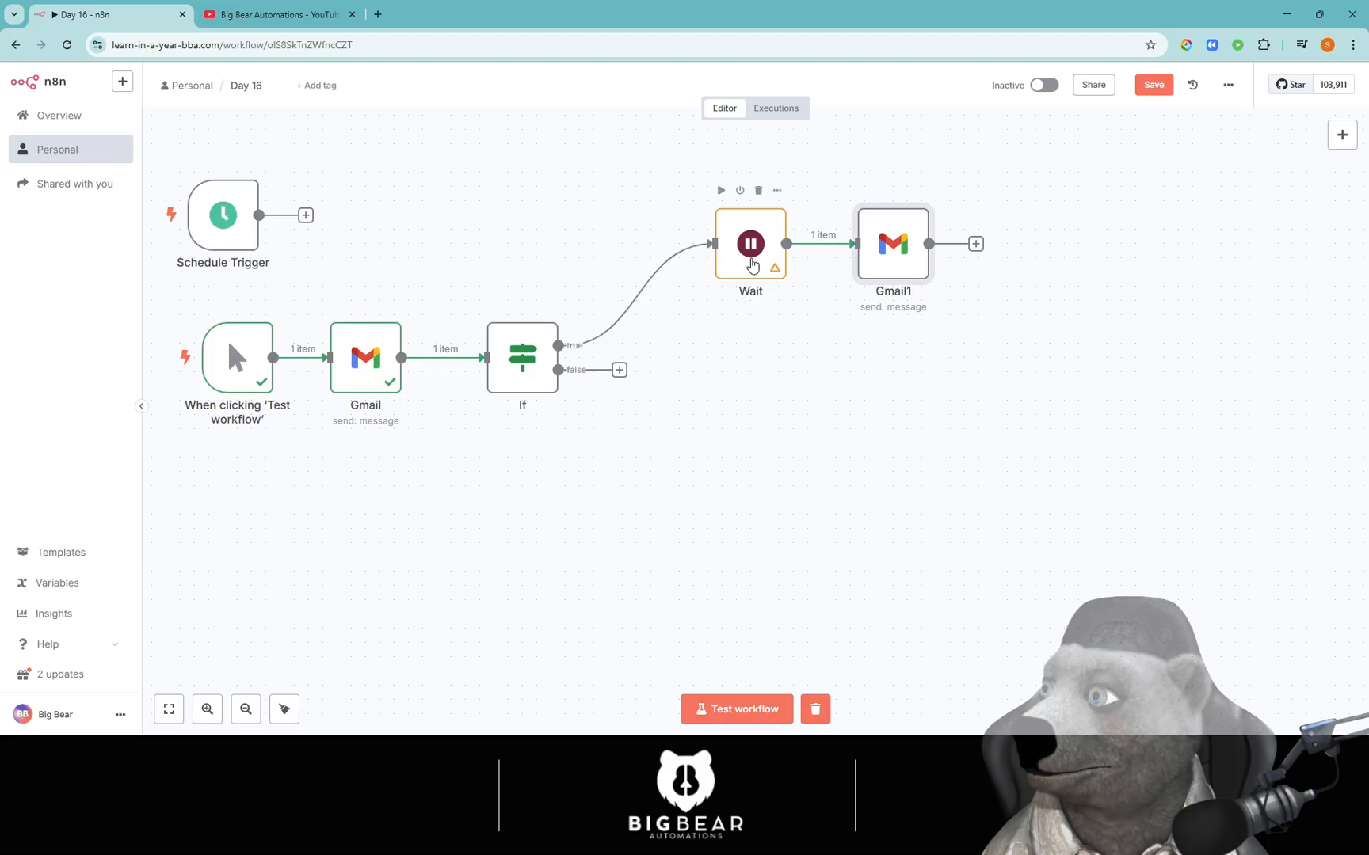
Shift the Wait node and Gmail1 slightly left to tighten the layout.
{"action": "left_click_drag", "start_coordinate": [751, 264], "coordinate": [737, 264]}
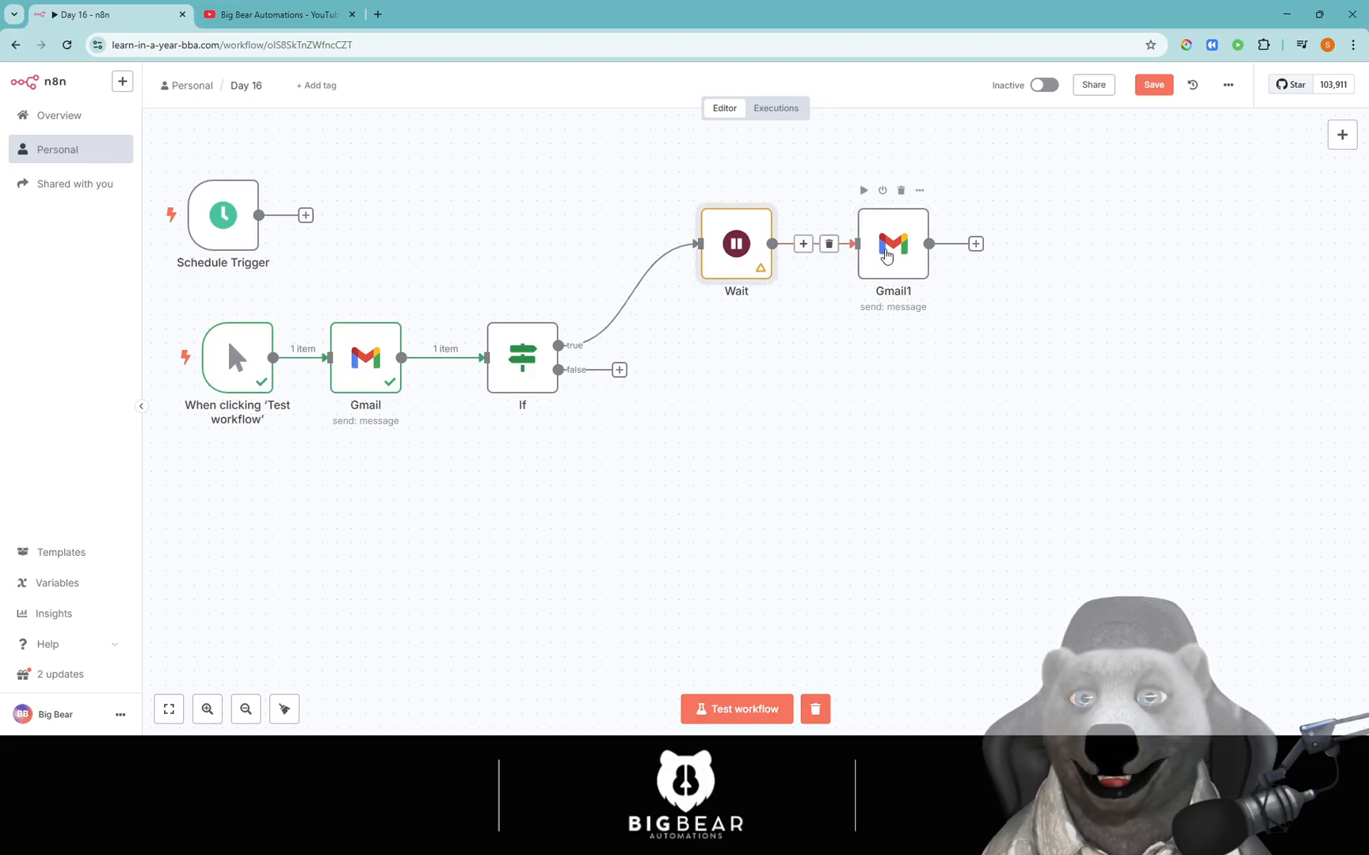
{"action": "left_click_drag", "start_coordinate": [885, 257], "coordinate": [856, 257]}
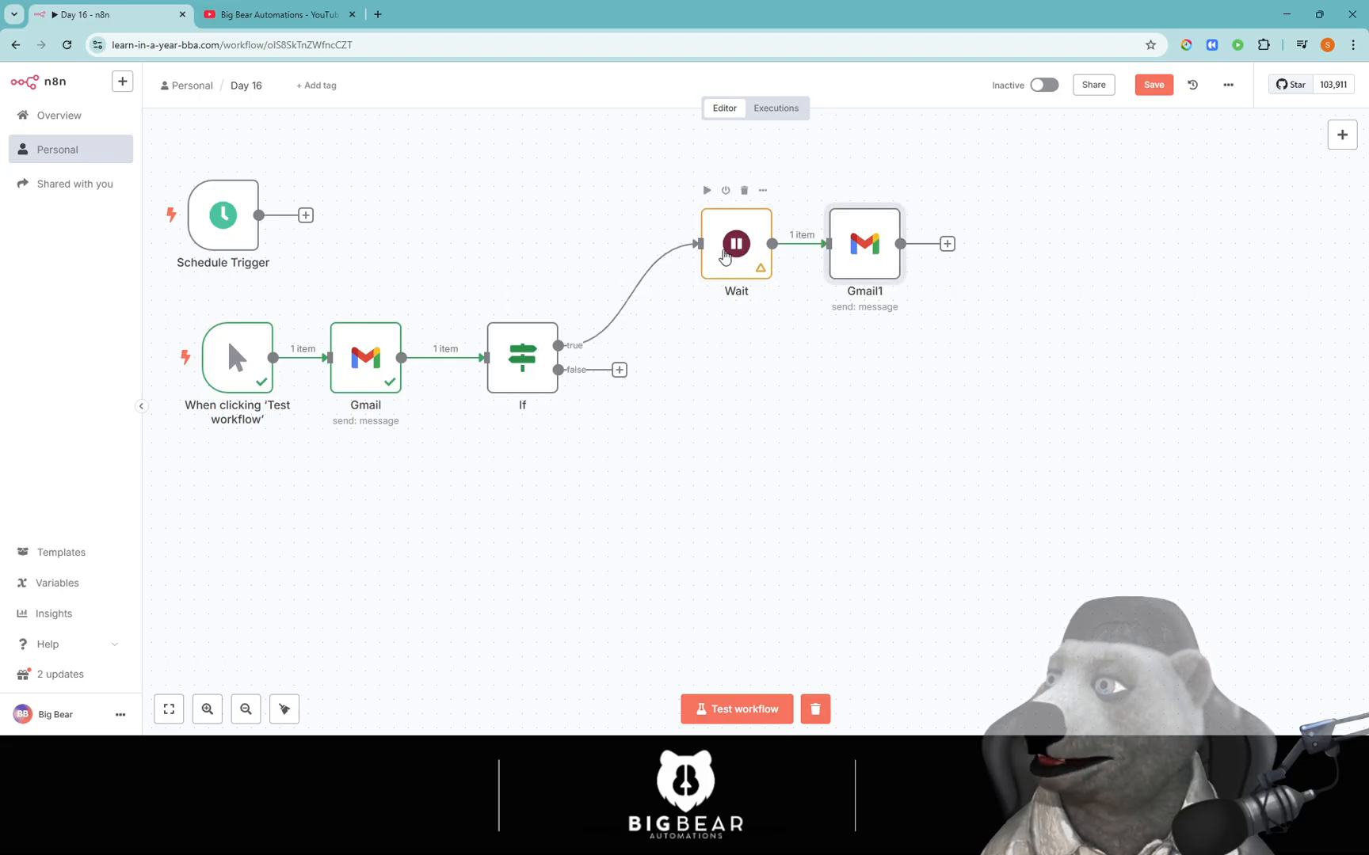